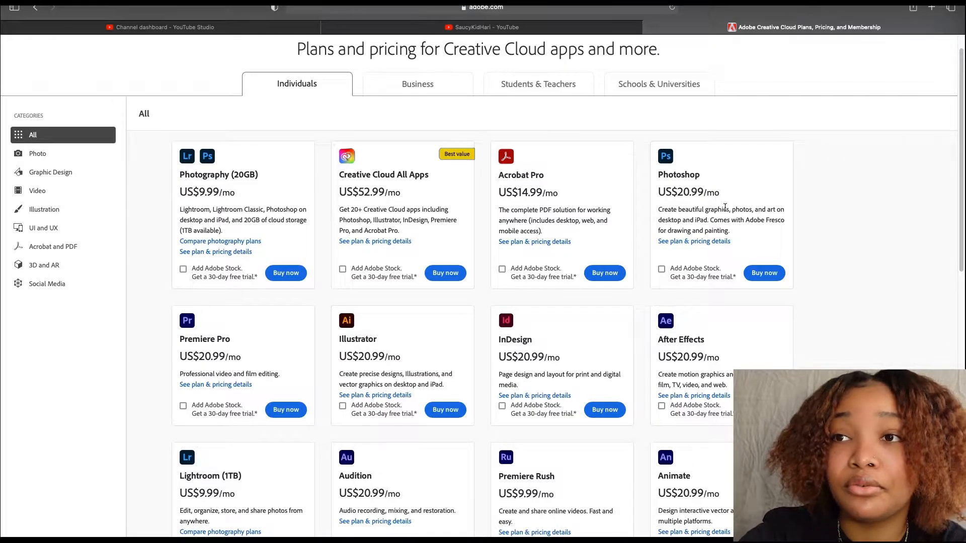
# - Review the individual Creative Cloud plans and their monthly prices on the Adobe pricing page
pyautogui.scroll(1, 883, 220)
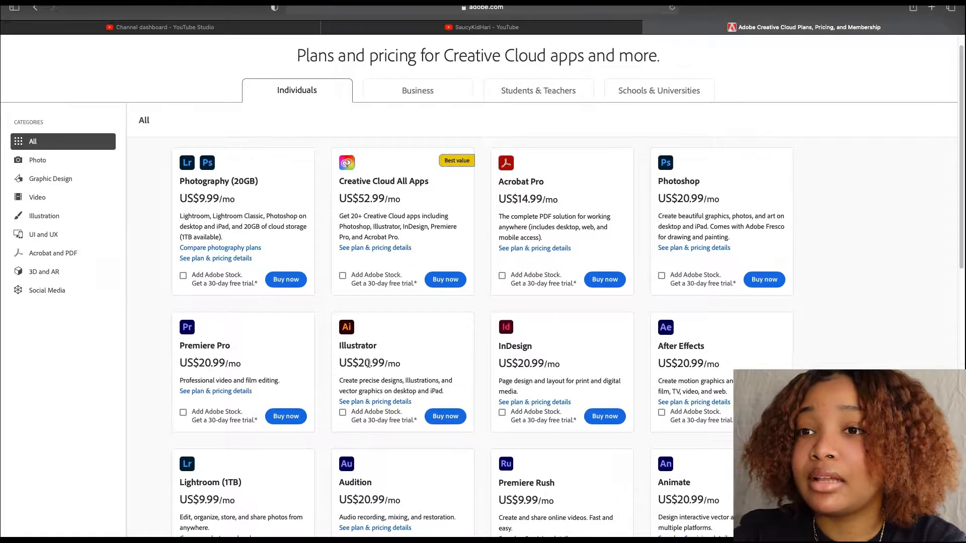
pyautogui.scroll(-10, 280, 323)
pyautogui.scroll(12, 440, 347)
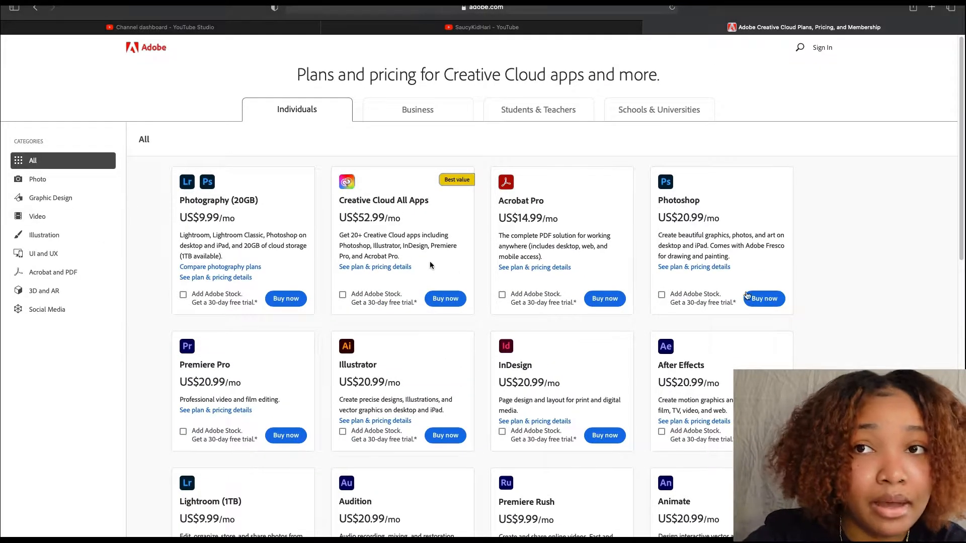
pyautogui.scroll(-3, 505, 445)
pyautogui.scroll(3, 501, 436)
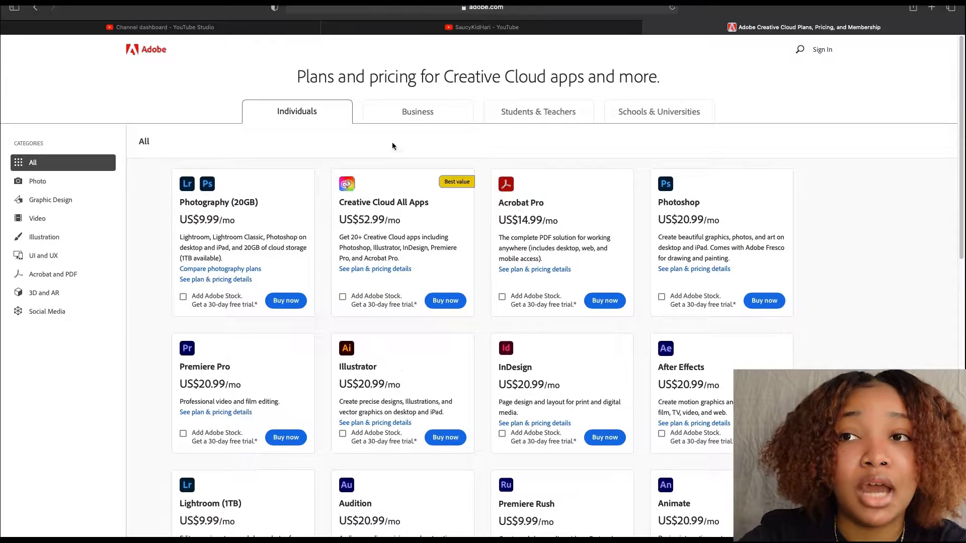
# - Examine the Creative Cloud All Apps offer for students and teachers, then check the Schools & Universities plans
pyautogui.click(544, 121)
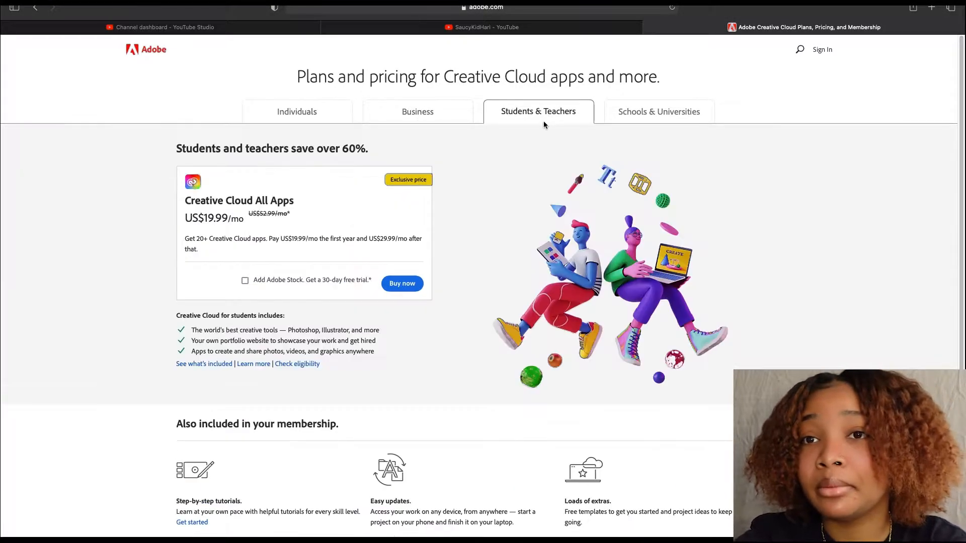
pyautogui.scroll(-1, 394, 291)
pyautogui.scroll(-1, 394, 292)
pyautogui.moveTo(199, 235); pyautogui.dragTo(436, 318)
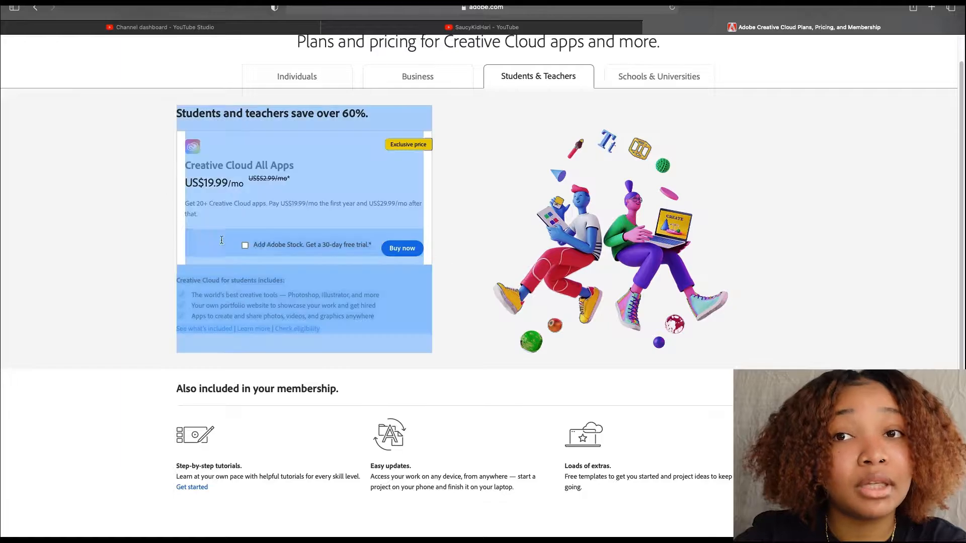
pyautogui.click(310, 188)
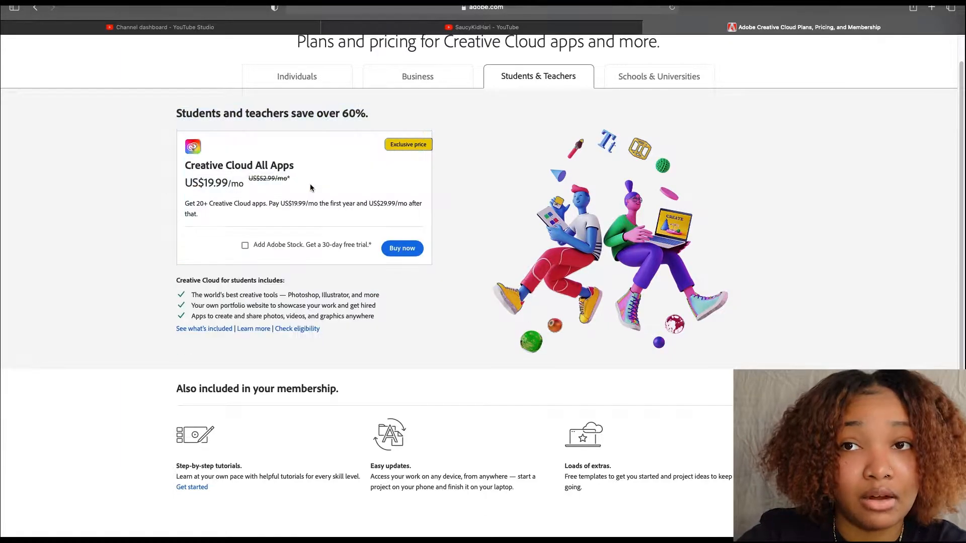
pyautogui.scroll(1, 536, 225)
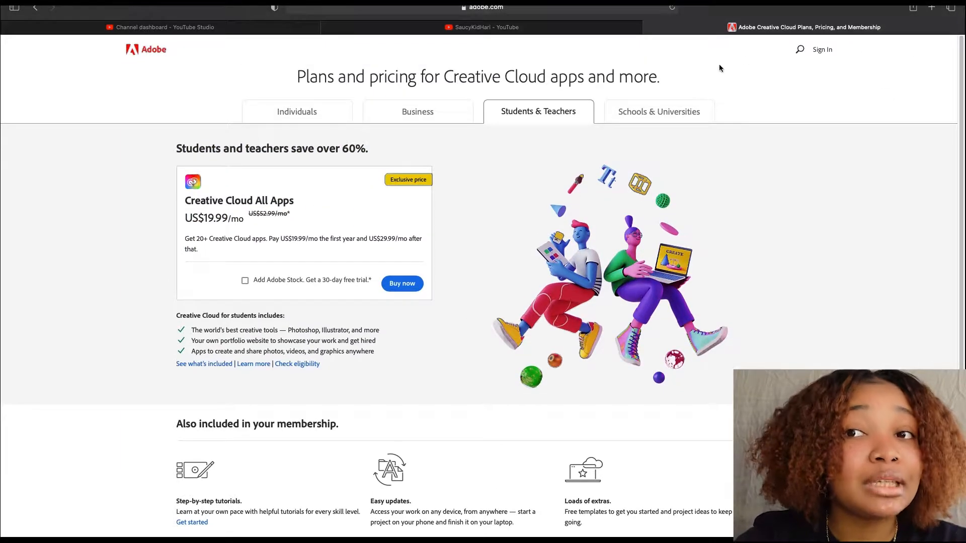
pyautogui.click(656, 125)
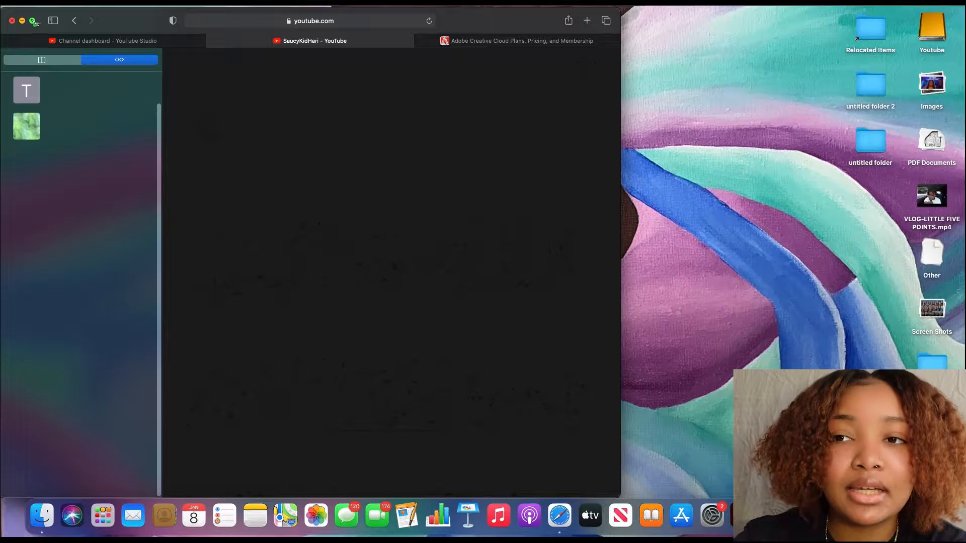
# - View the YouTube channel's uploaded video thumbnails in full screen, then leave full screen
pyautogui.click(33, 22)
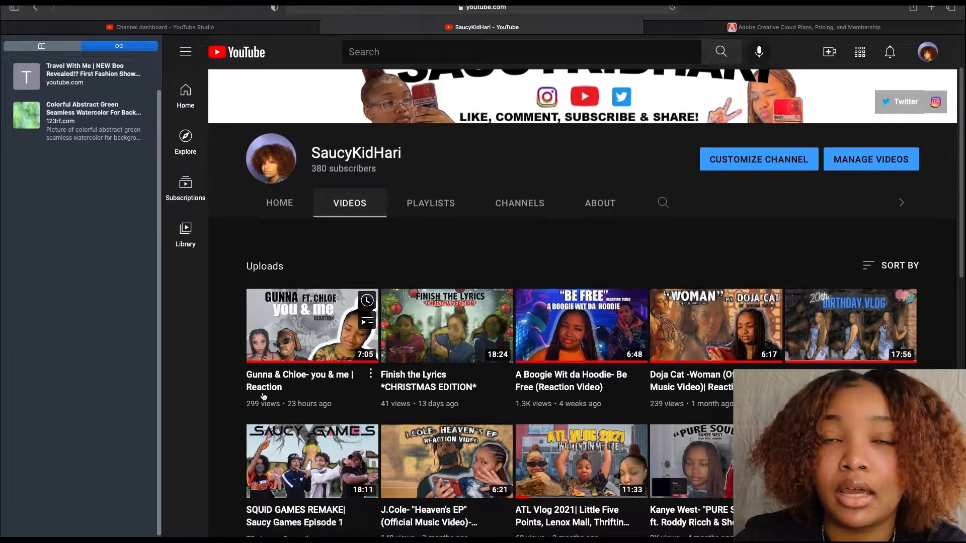
pyautogui.moveTo(33, 3)
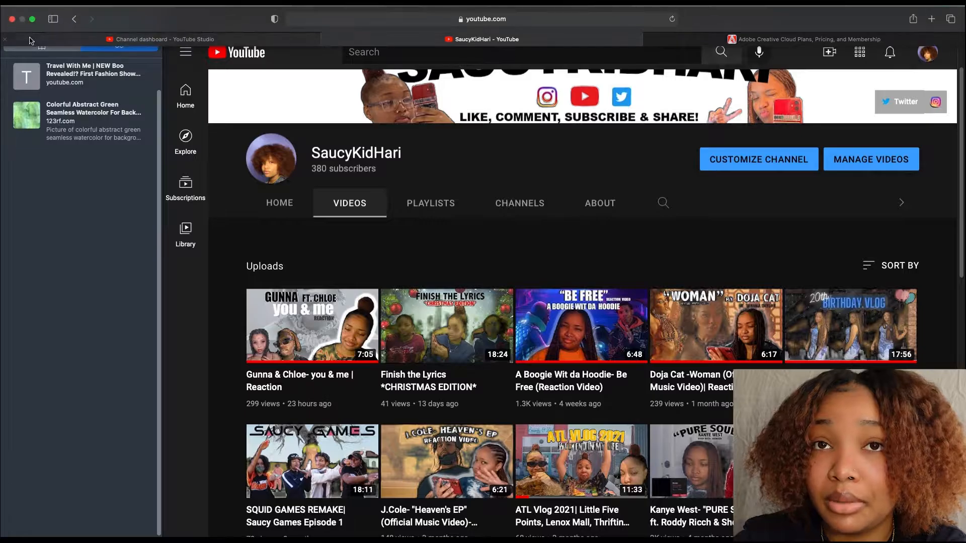
pyautogui.click(33, 19)
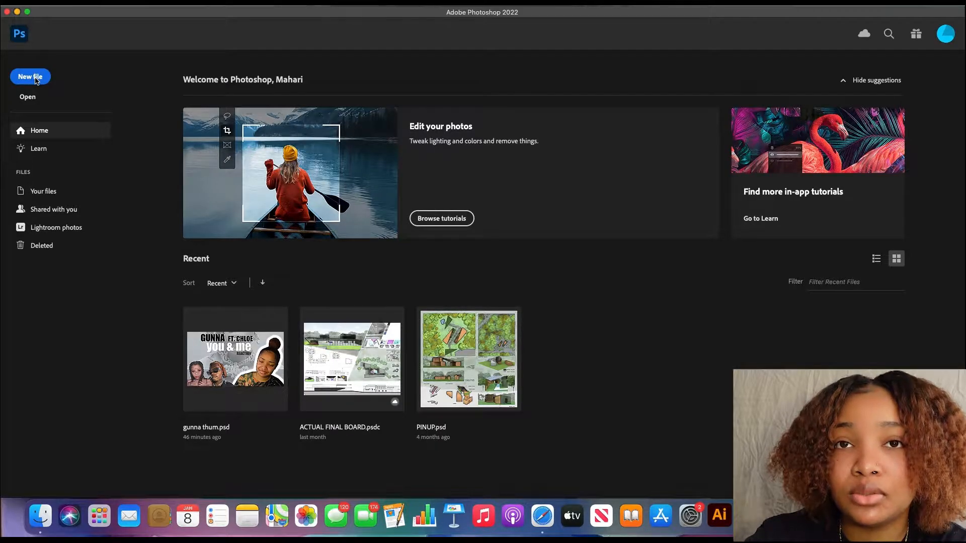
# - Start a new Photoshop file and choose Pixels as the unit for the document width
pyautogui.click(30, 76)
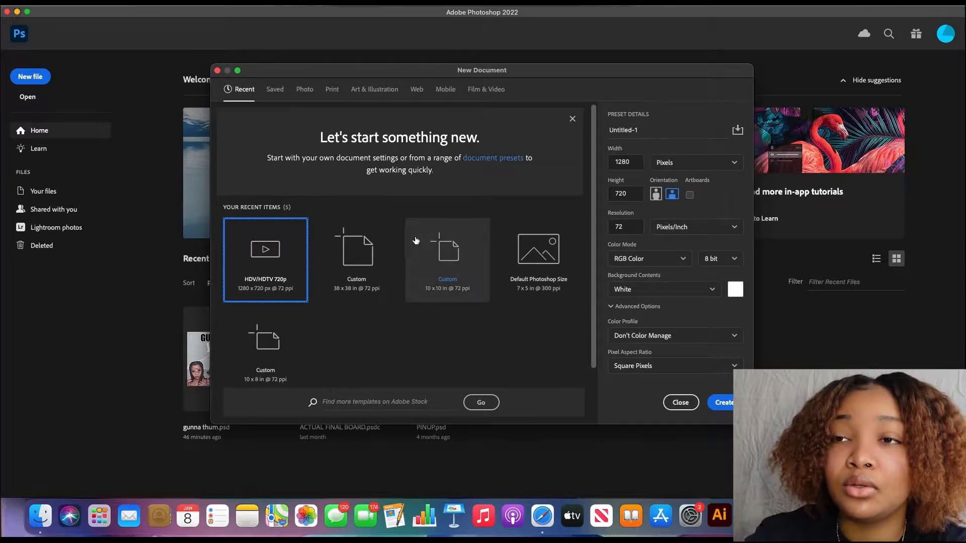
pyautogui.click(682, 162)
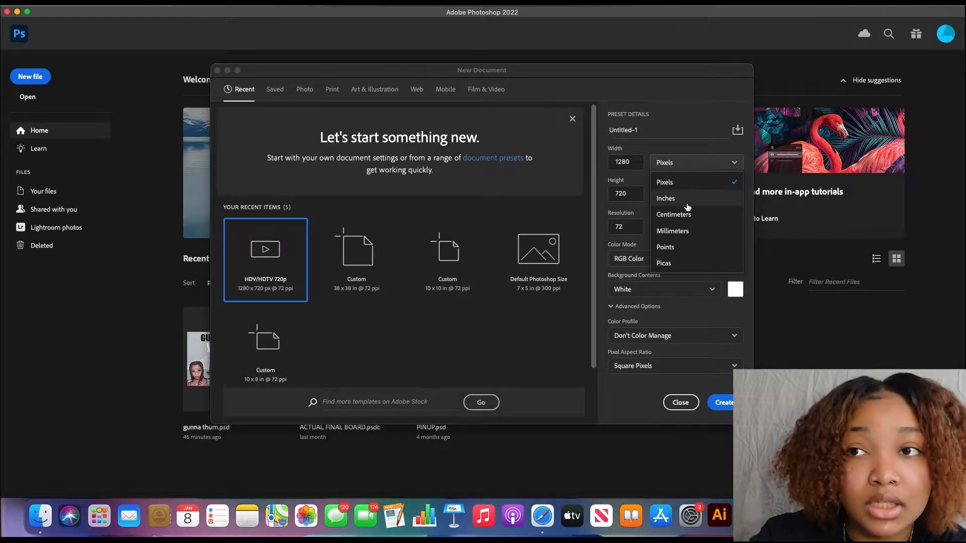
pyautogui.click(669, 187)
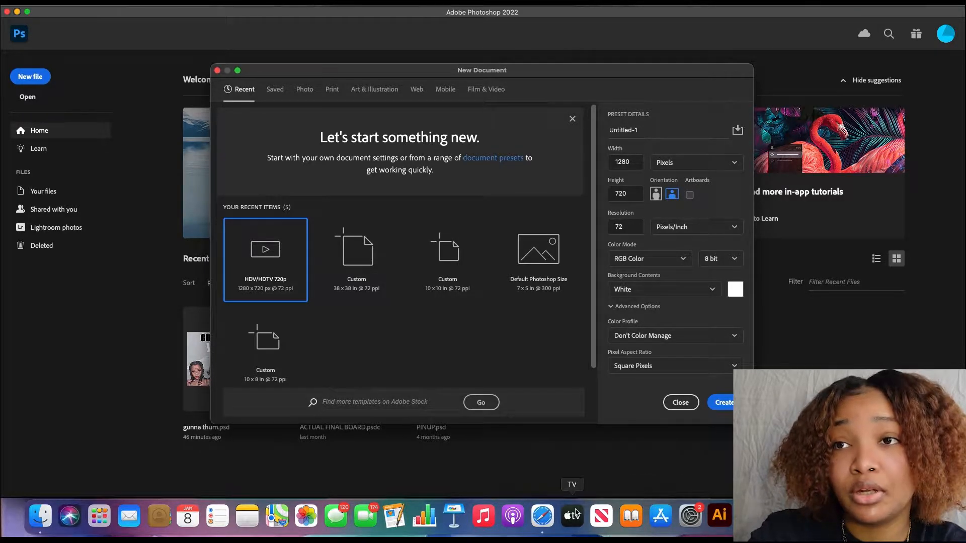
# - Switch to Safari and search the web for "youtube thumbnail size" to check the recommended dimensions
pyautogui.click(543, 514)
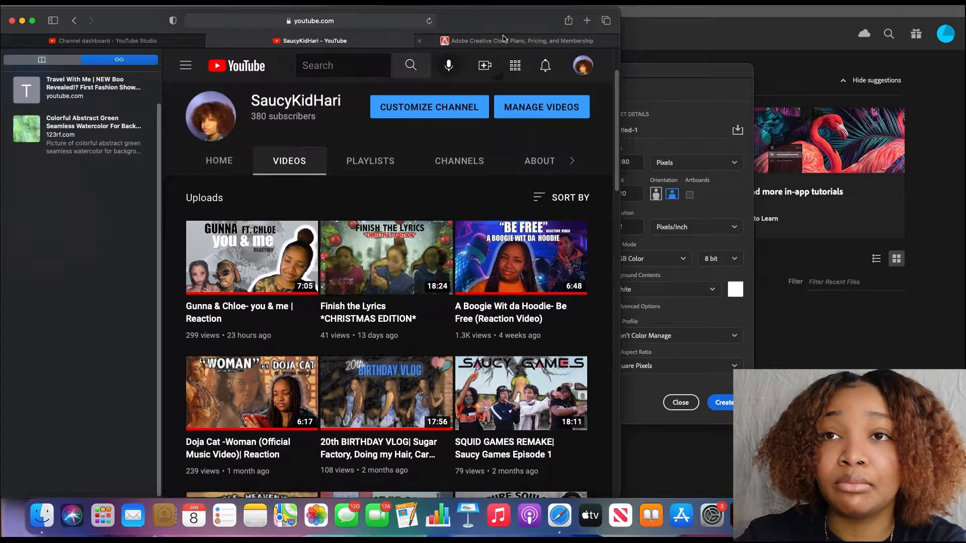
pyautogui.click(453, 40)
pyautogui.click(382, 22)
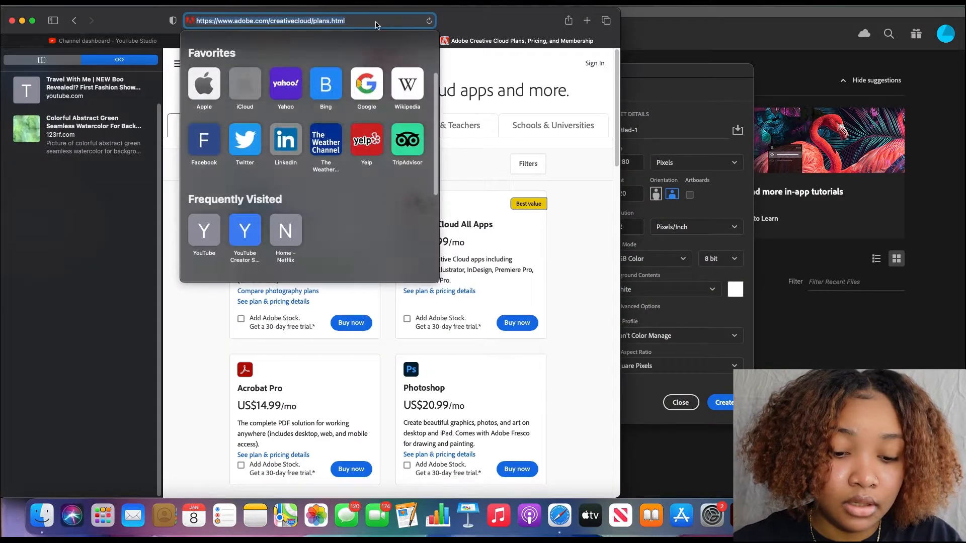
pyautogui.write('youtube thumbnail size')
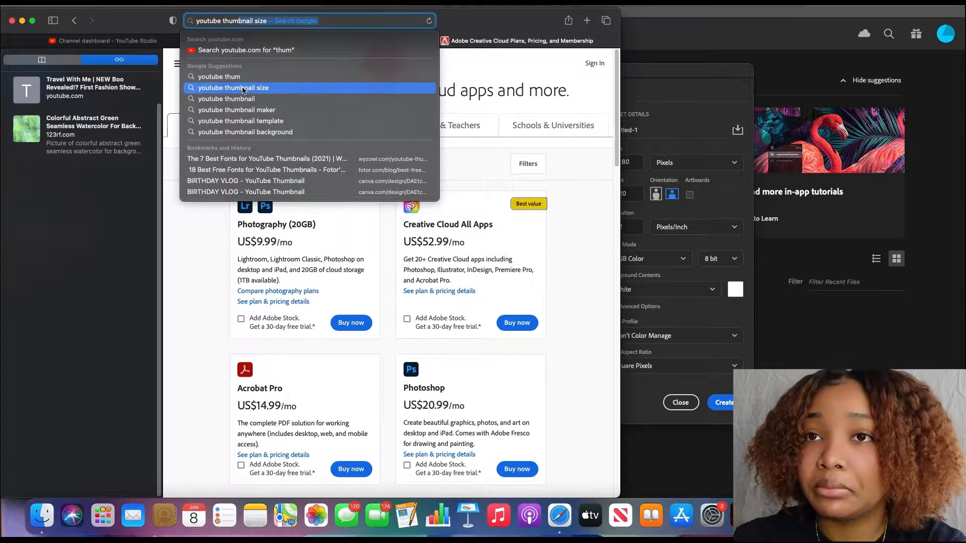
pyautogui.click(236, 88)
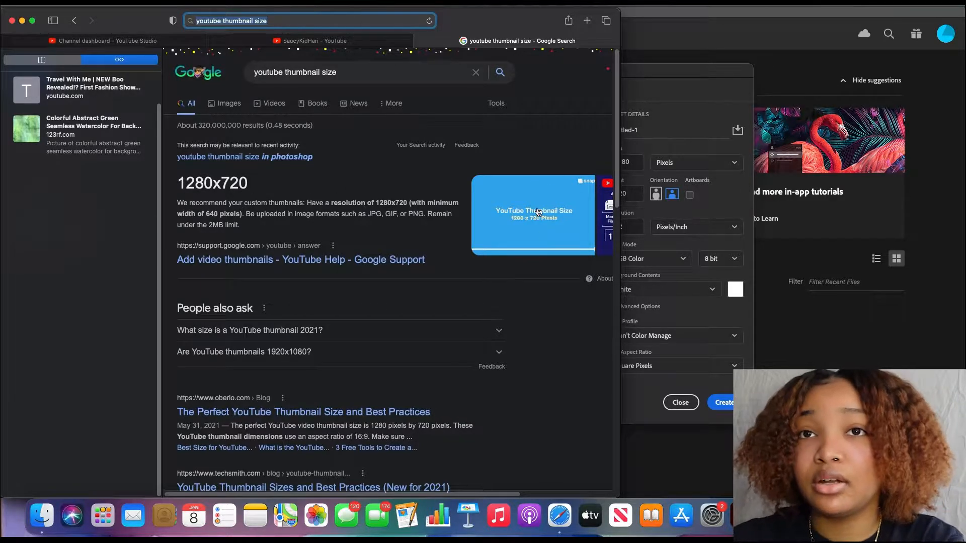
pyautogui.scroll(-1, 302, 260)
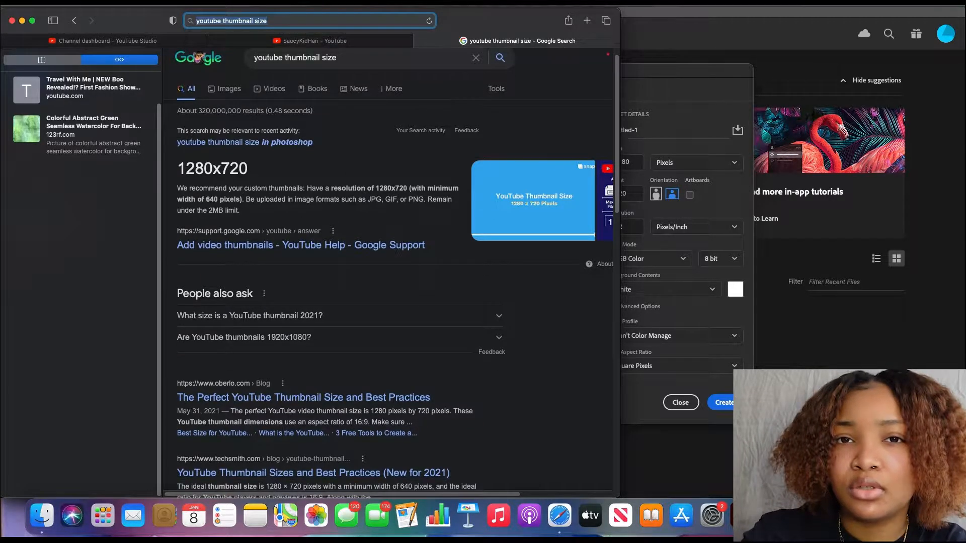
# - Return to Photoshop and create the new document at 1280 x 720 pixels, 72 pixels/inch, with a white background
pyautogui.click(22, 21)
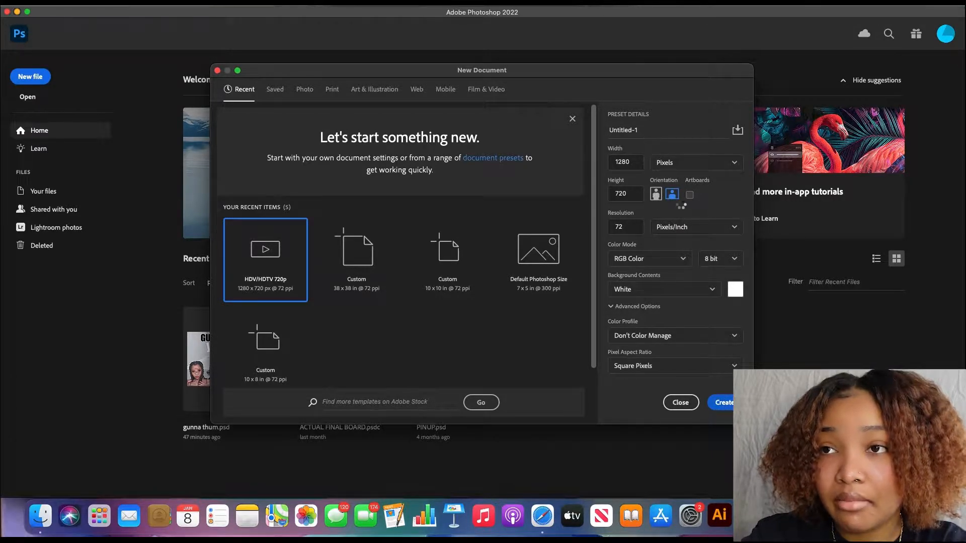
pyautogui.press('Return')
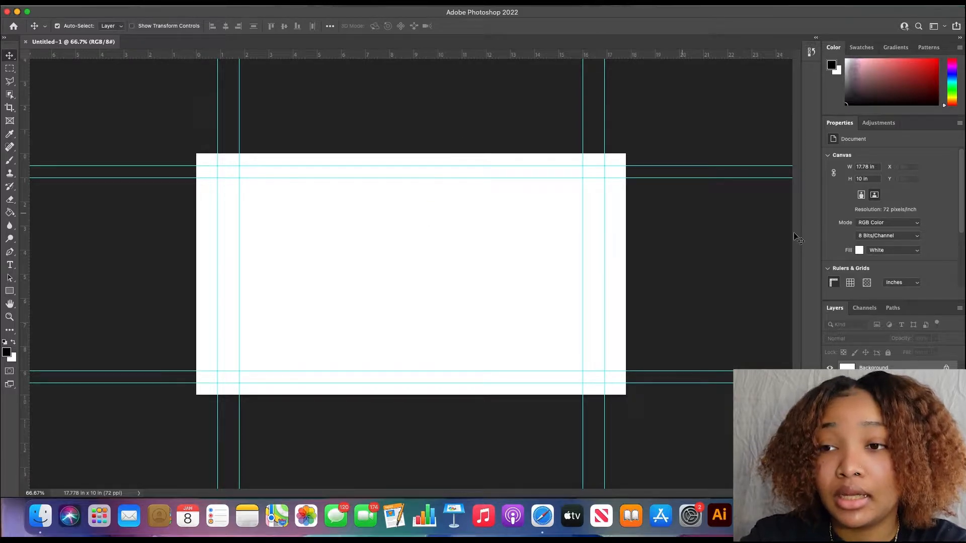
# - Switch to Safari, search for "gunna ds4" in a new tab and show the image results
pyautogui.click(544, 518)
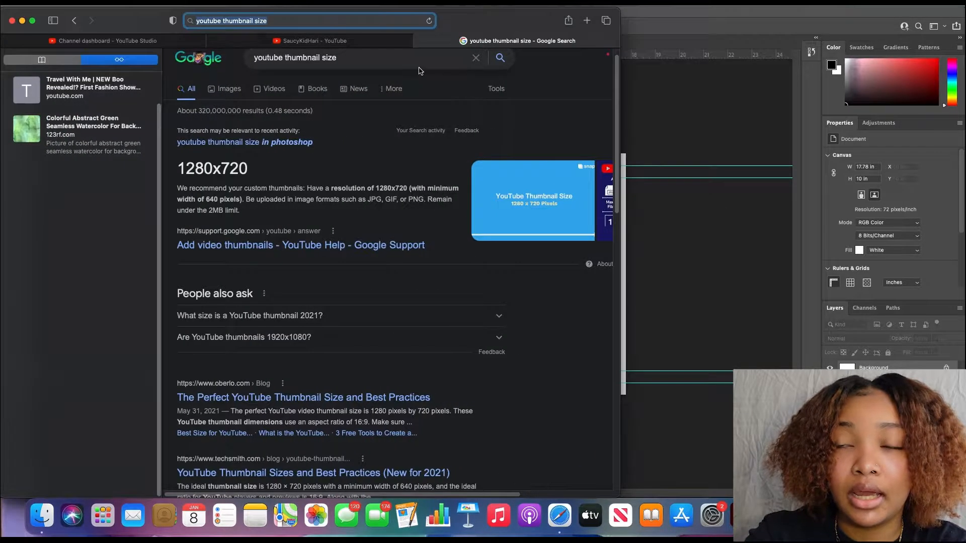
pyautogui.click(587, 20)
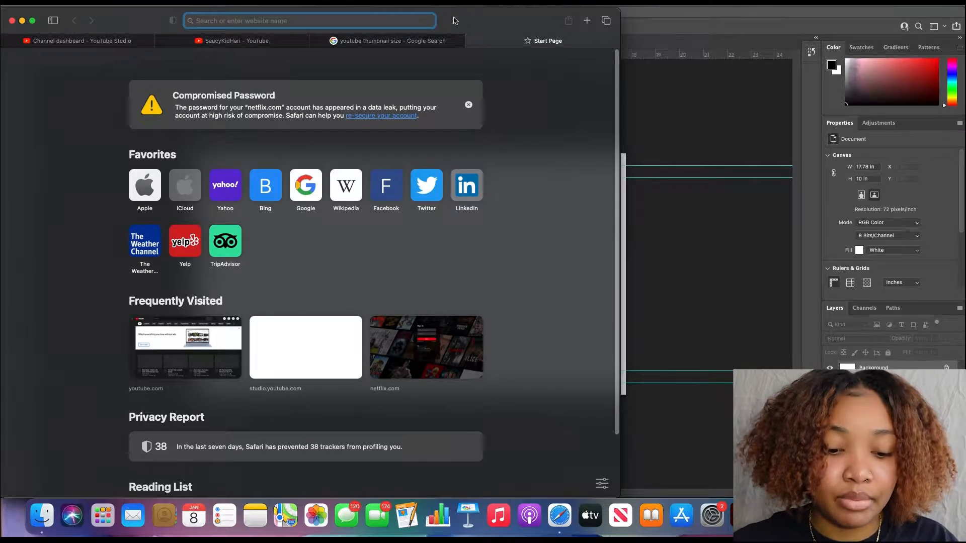
pyautogui.write('gunna d')
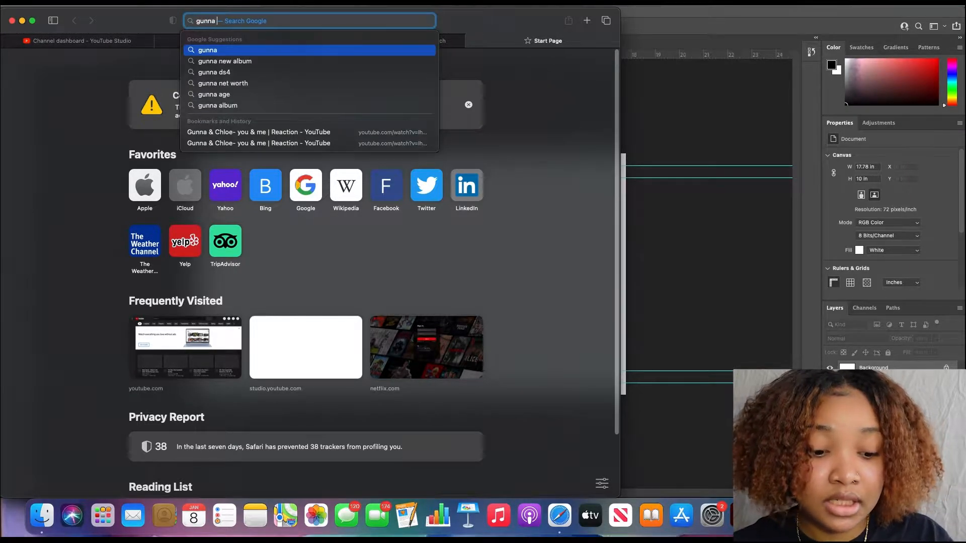
pyautogui.write('s4')
pyautogui.press('Return')
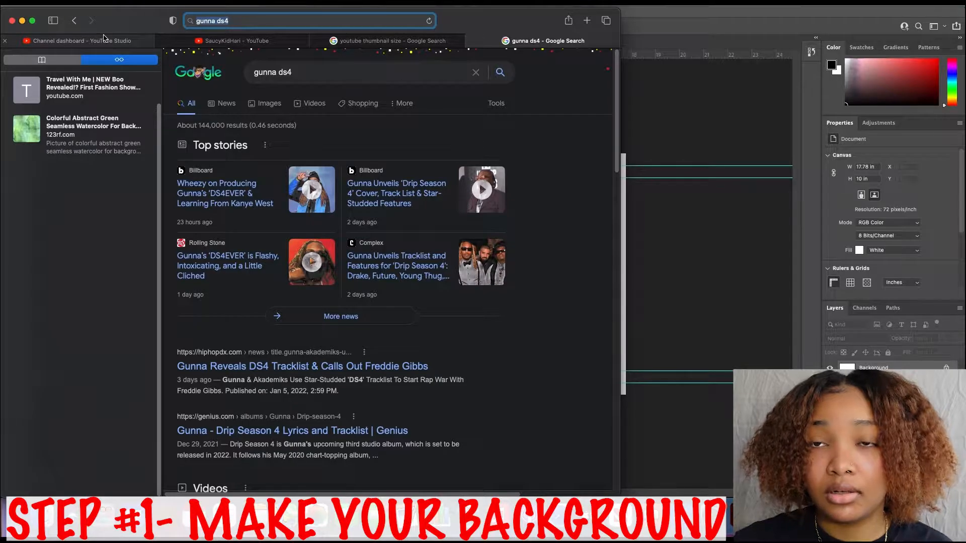
pyautogui.click(277, 106)
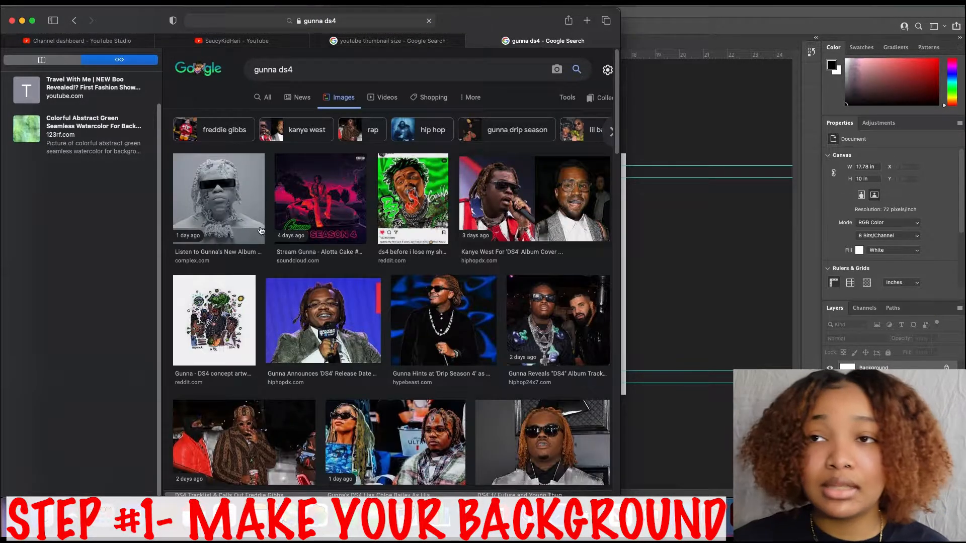
# - Open the grey statue-style album cover from the image results and copy the image, cancelling the save dialog
pyautogui.click(201, 184)
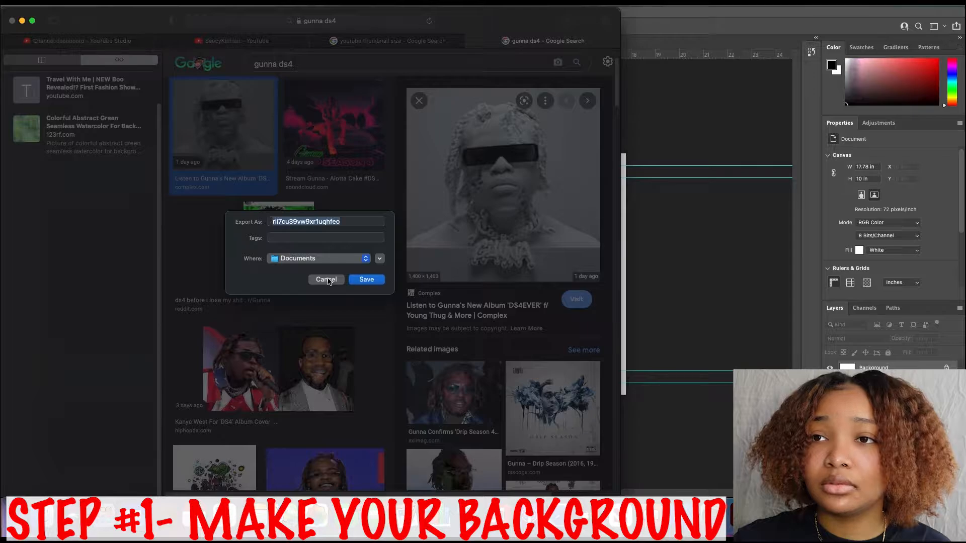
pyautogui.click(327, 280)
pyautogui.rightClick(514, 214)
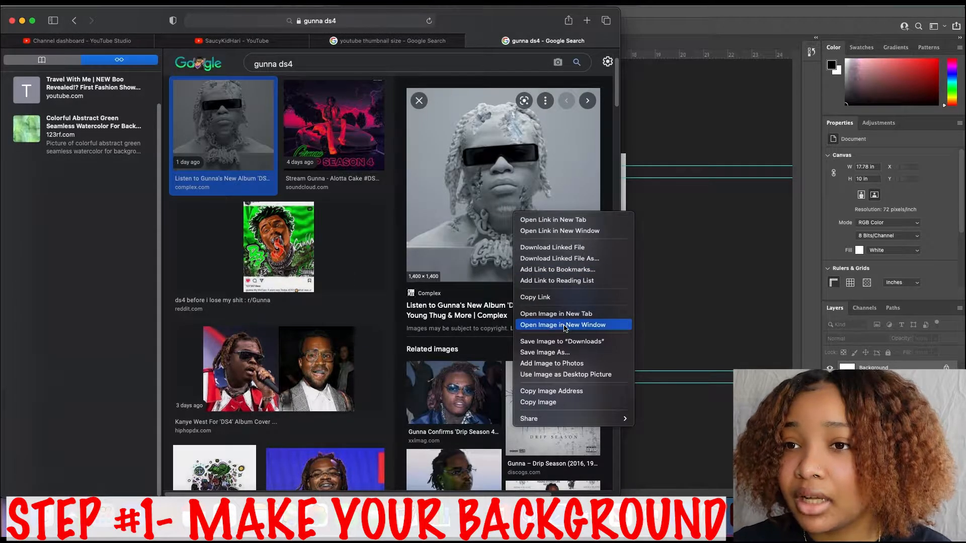
pyautogui.click(570, 404)
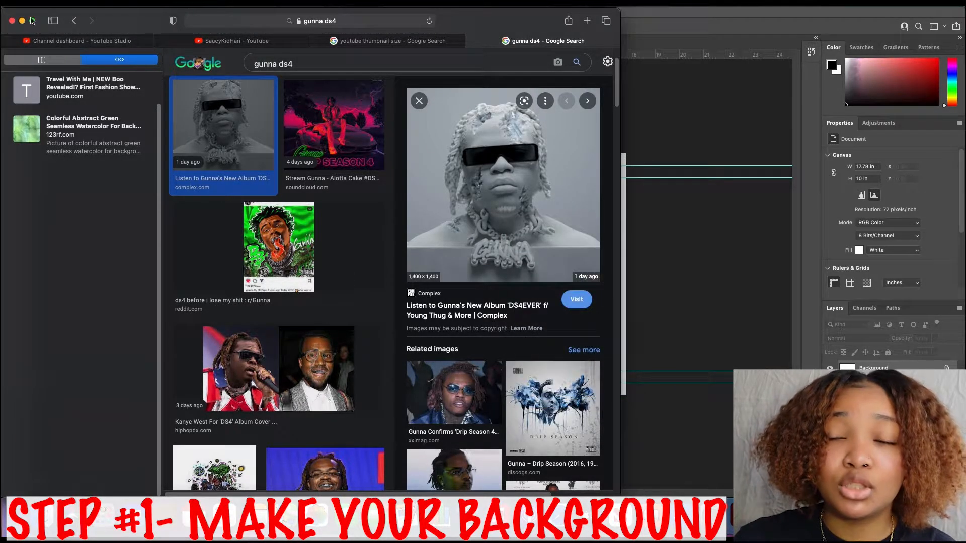
# - Return to Photoshop, paste the album cover into the document and move it upward until the necklace lettering shows
pyautogui.click(22, 21)
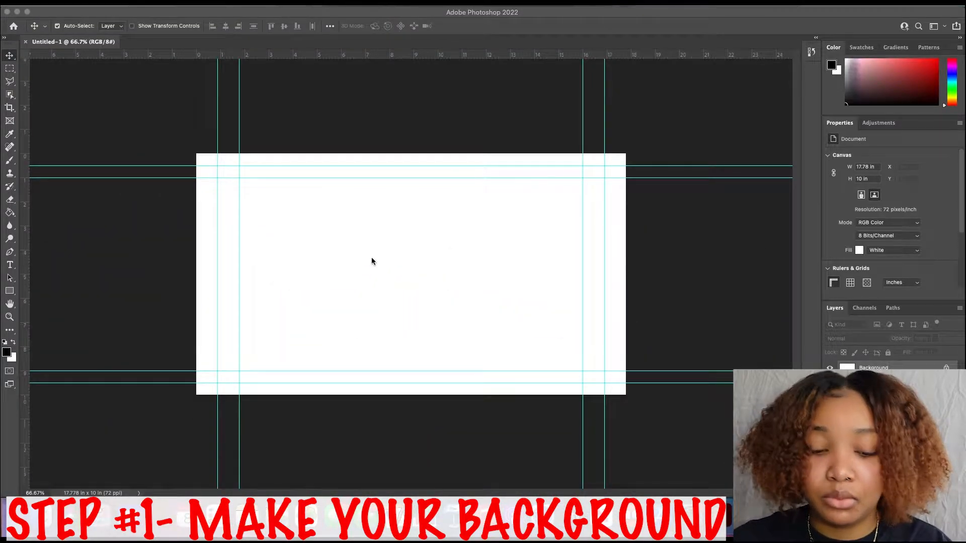
pyautogui.press('super+v')
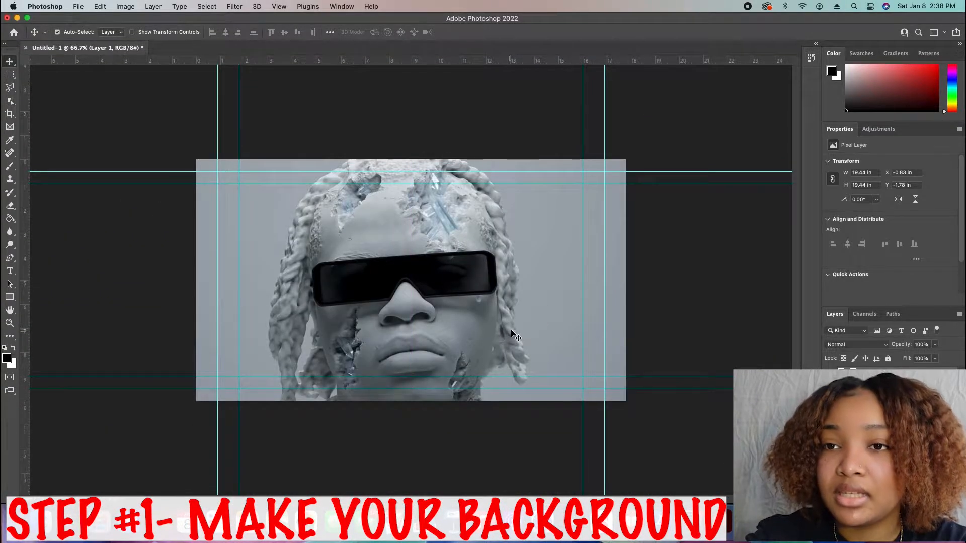
pyautogui.moveTo(451, 334); pyautogui.dragTo(470, 171)
# - Try scaling the album cover down to about 53.5% so the whole portrait fits the canvas height, and undo it
pyautogui.click(99, 6)
pyautogui.moveTo(191, 234)
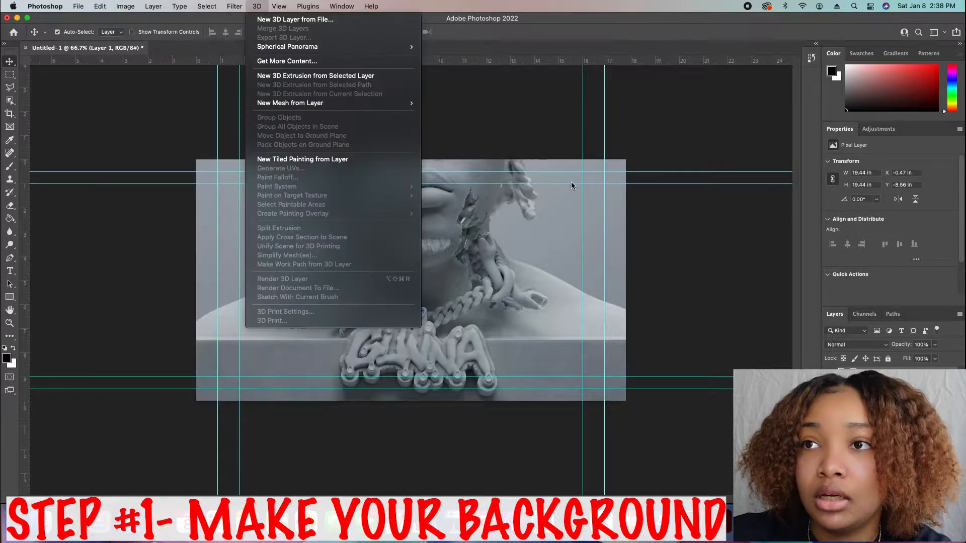
pyautogui.click(549, 140)
pyautogui.click(100, 6)
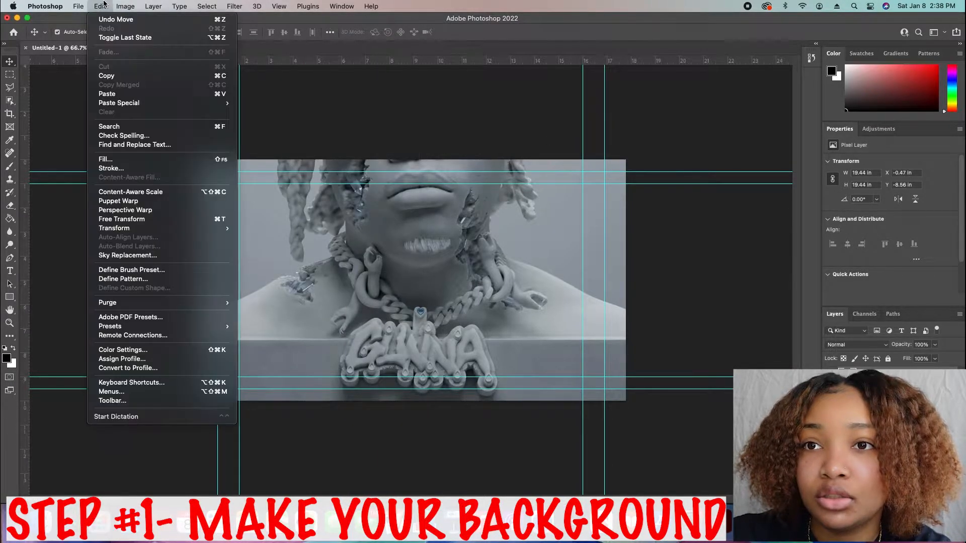
pyautogui.moveTo(117, 229)
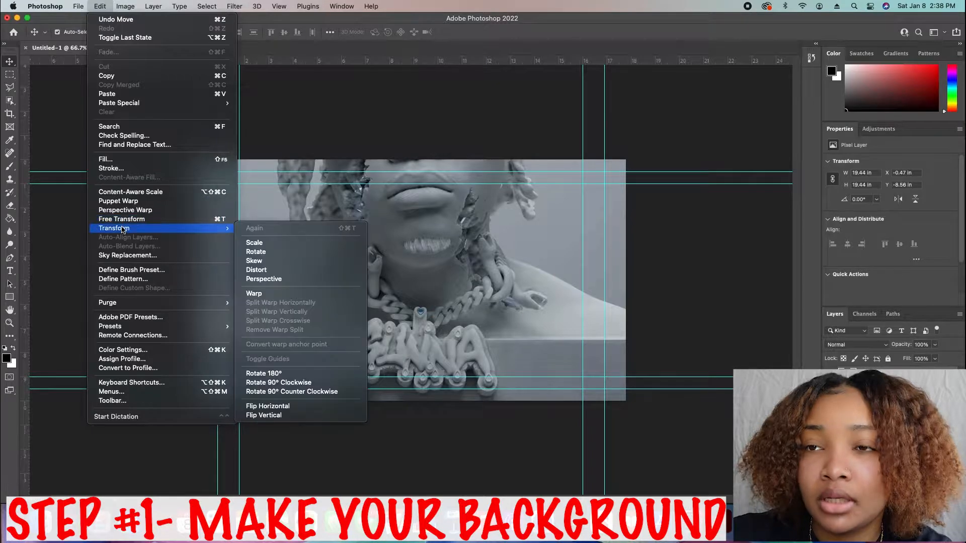
pyautogui.click(260, 244)
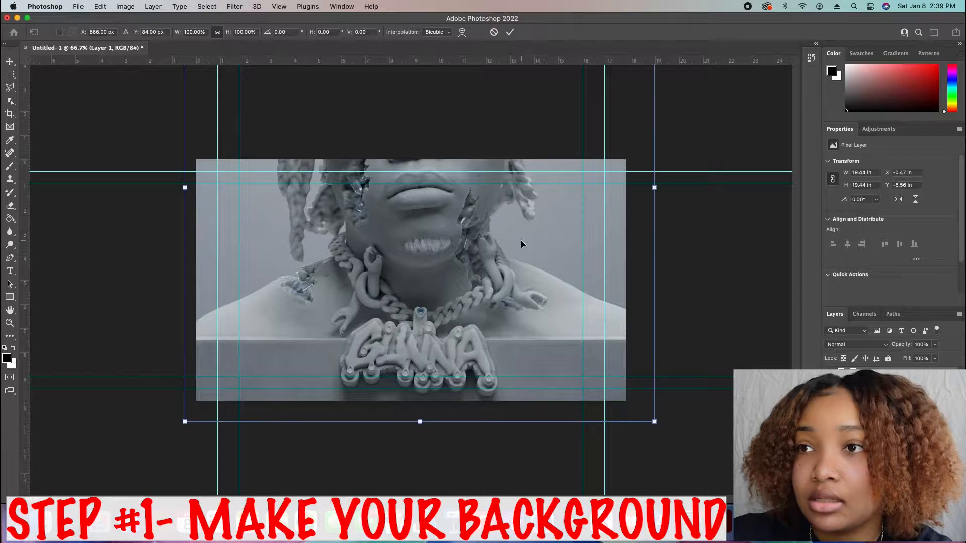
pyautogui.moveTo(579, 340); pyautogui.dragTo(457, 226)
pyautogui.moveTo(401, 243); pyautogui.dragTo(443, 368)
pyautogui.moveTo(525, 132); pyautogui.dragTo(501, 159)
pyautogui.moveTo(505, 161); pyautogui.dragTo(503, 159)
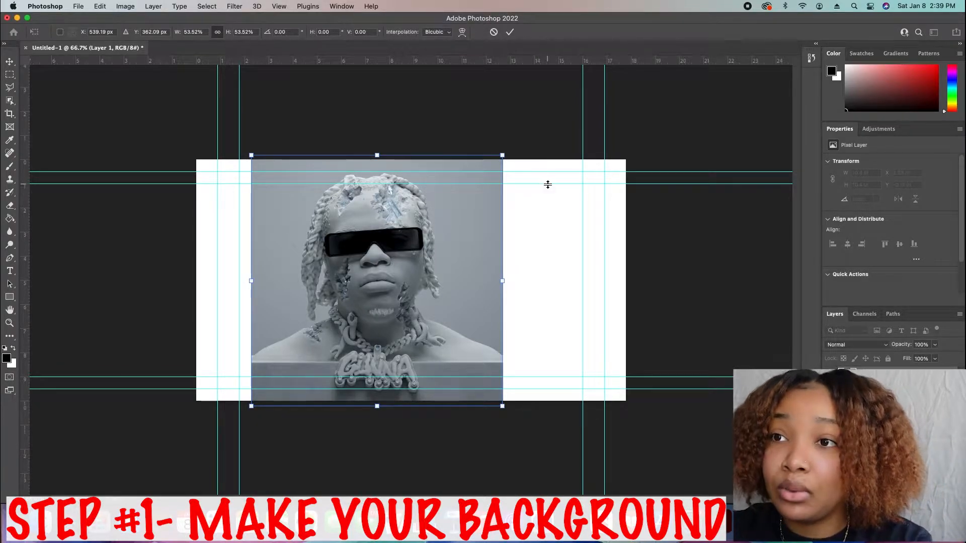
pyautogui.press('Return')
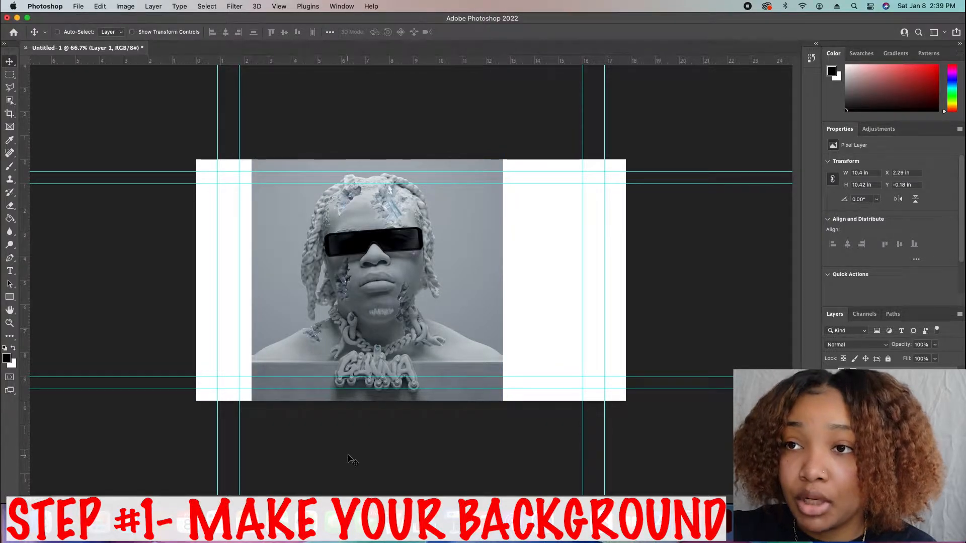
pyautogui.press('super+z')
# - Move the album cover slightly up and left on the canvas and lower its layer opacity to 66%
pyautogui.moveTo(422, 313)
pyautogui.mouseDown()
pyautogui.moveTo(421, 274)
pyautogui.moveTo(411, 299)
pyautogui.mouseUp()
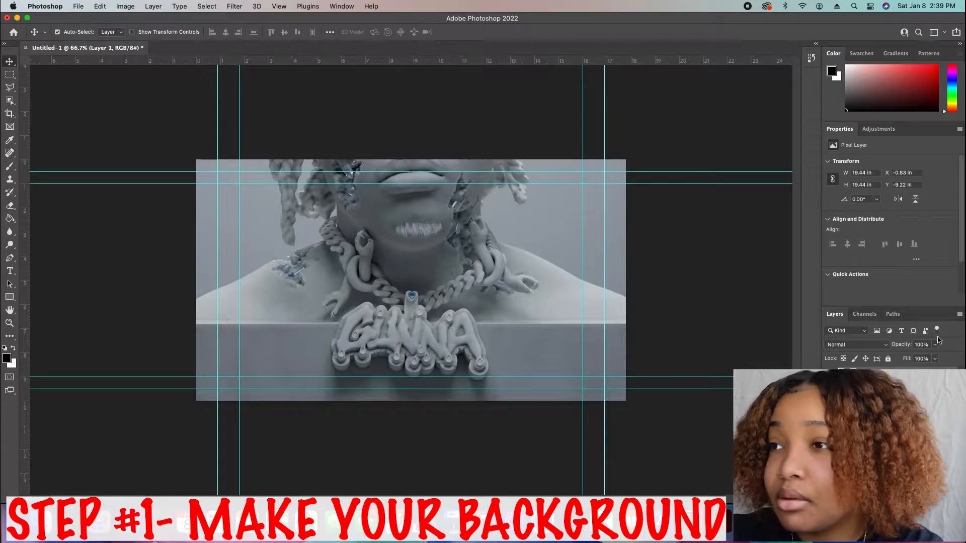
pyautogui.moveTo(927, 358); pyautogui.dragTo(918, 357)
pyautogui.click(895, 438)
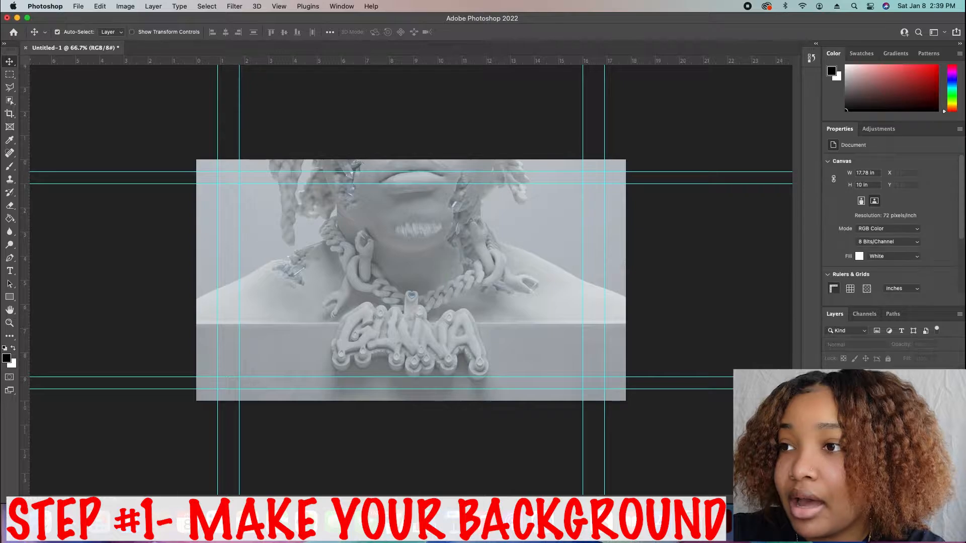
# - Hide and show the album cover layer and the white background layer to compare the faded look
pyautogui.click(830, 377)
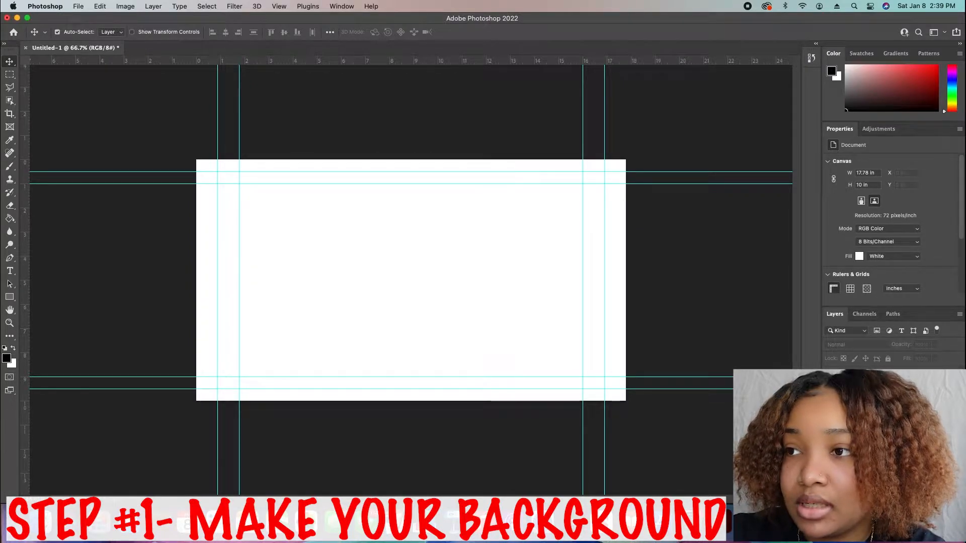
pyautogui.click(830, 377)
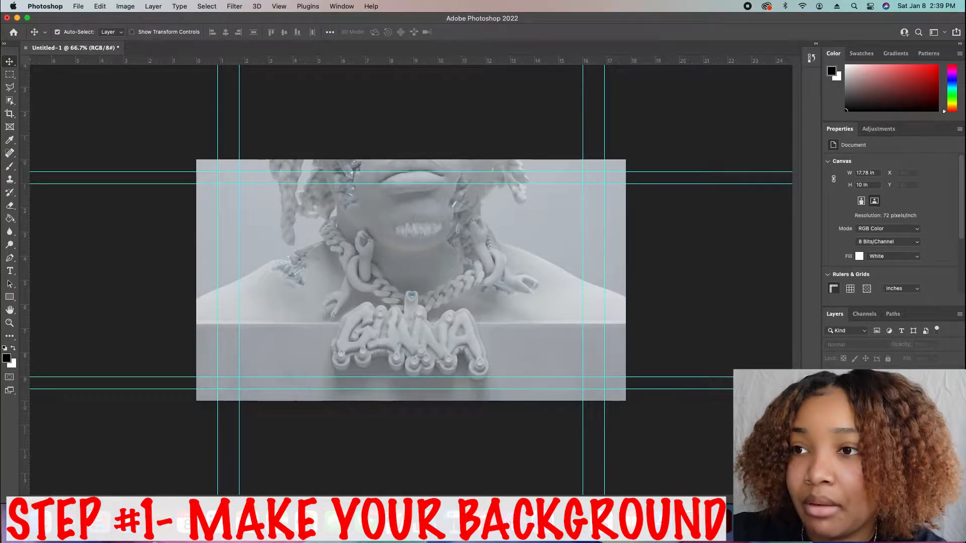
pyautogui.click(831, 394)
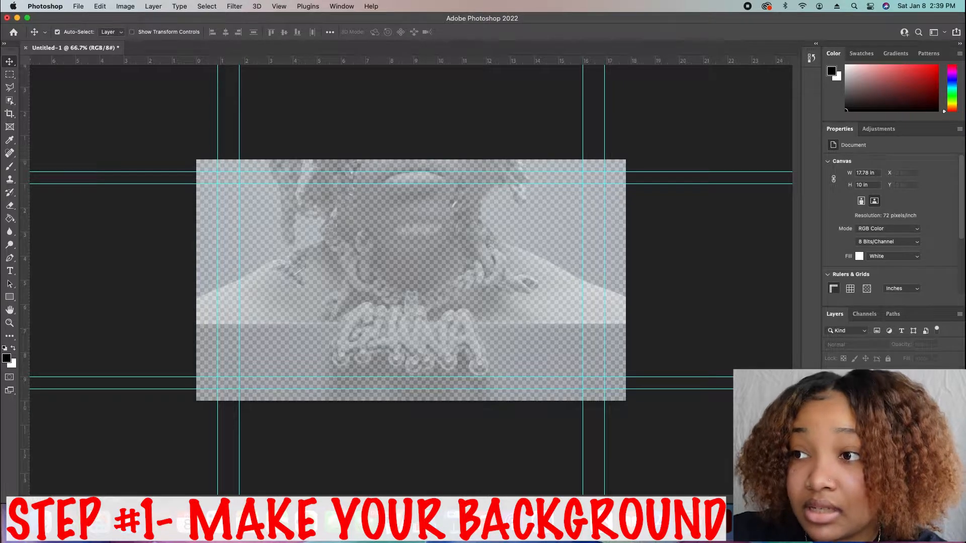
pyautogui.click(875, 377)
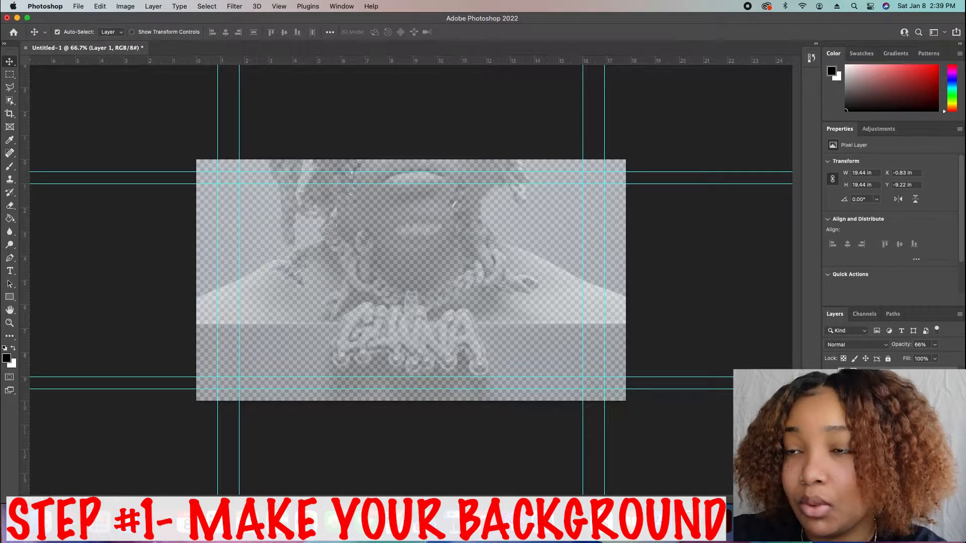
pyautogui.click(829, 394)
# - Shift the album cover slightly downward to frame the necklace lettering and lock its layer
pyautogui.moveTo(547, 259); pyautogui.dragTo(544, 268)
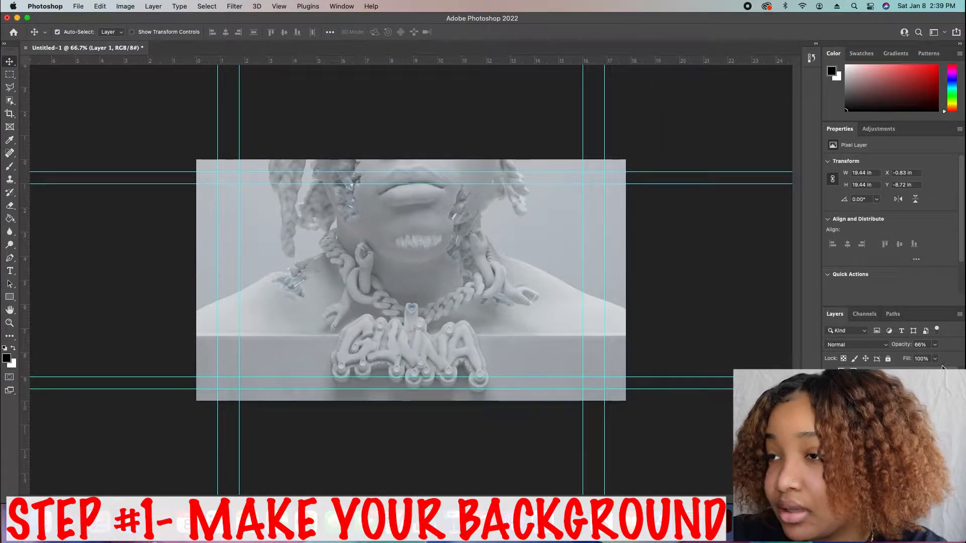
pyautogui.click(888, 360)
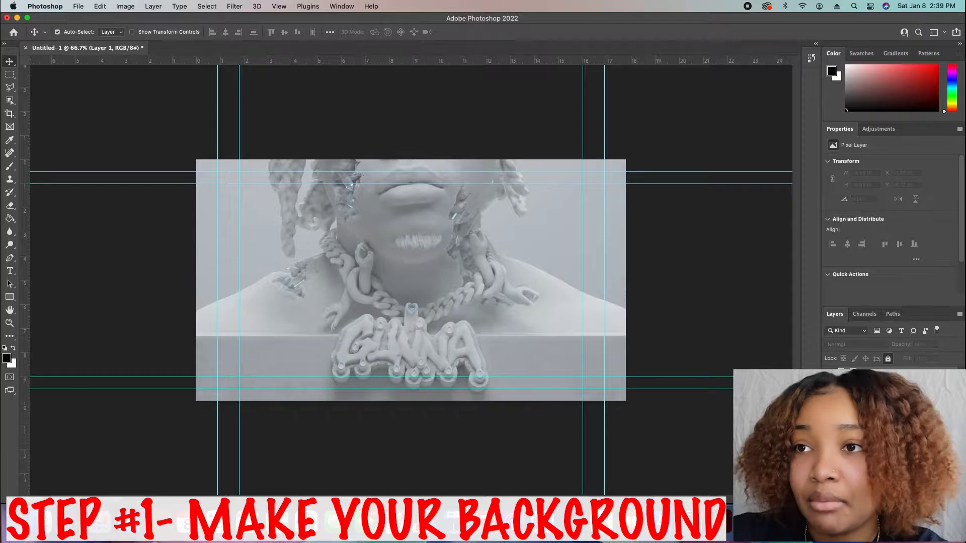
# - Open C1084.mp4 from the Youtube drive in Finder, skim through it to about 06:23 and close the video
pyautogui.moveTo(469, 281); pyautogui.dragTo(405, 331)
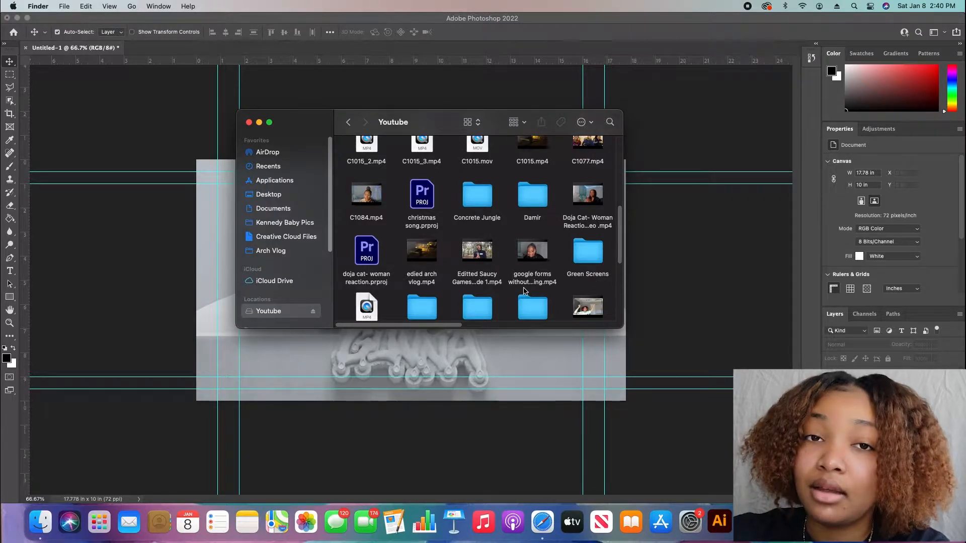
pyautogui.click(362, 199)
pyautogui.doubleClick(361, 200)
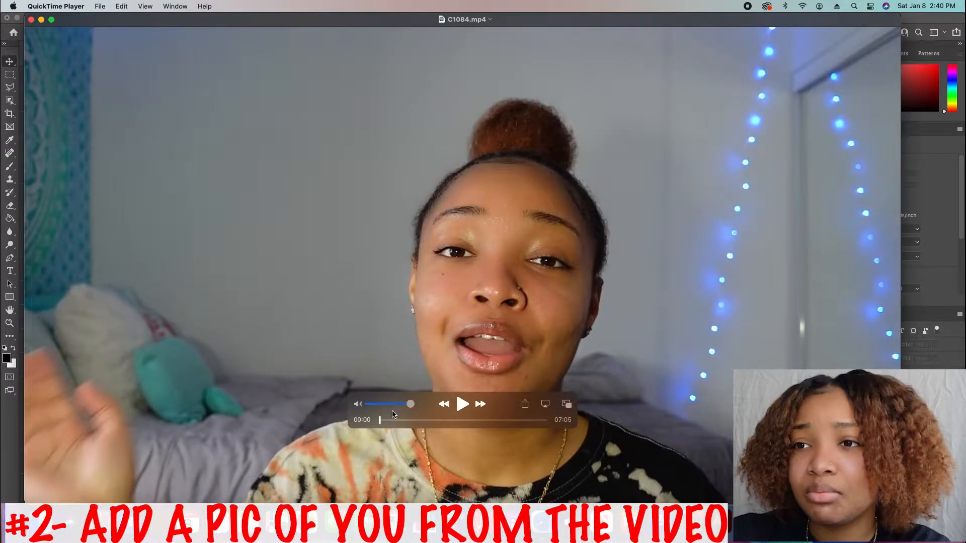
pyautogui.moveTo(380, 422); pyautogui.dragTo(548, 438)
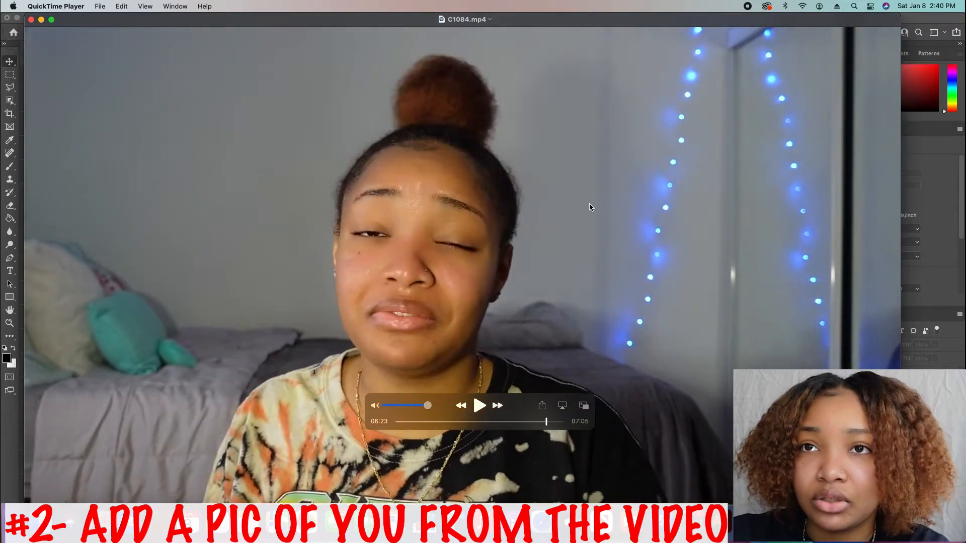
pyautogui.click(29, 20)
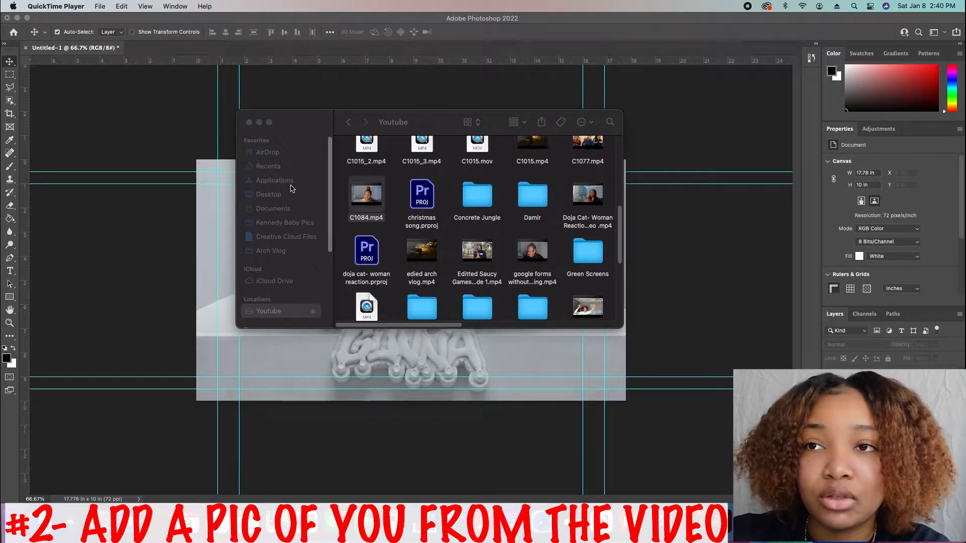
# - Find the video screenshot in the Desktop folder and place it into the Photoshop document
pyautogui.click(292, 173)
pyautogui.click(268, 166)
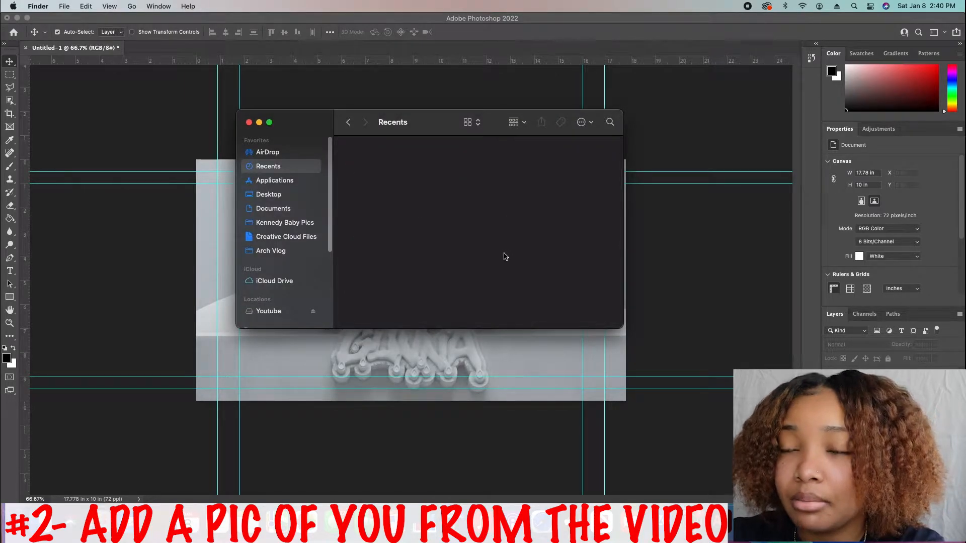
pyautogui.click(268, 194)
pyautogui.click(363, 156)
pyautogui.moveTo(364, 155); pyautogui.dragTo(216, 224)
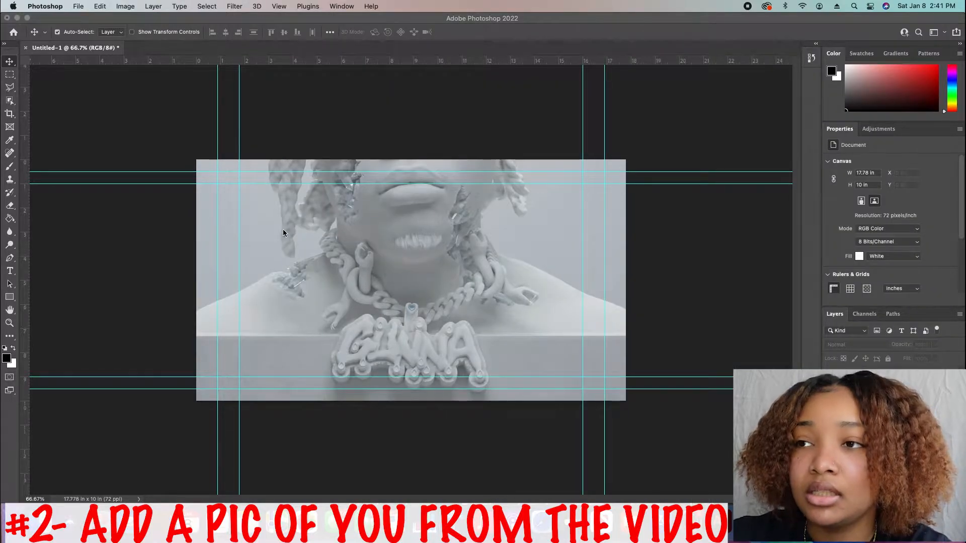
# - Enlarge the placed screenshot to about 133%, position it against the canvas's lower edge and commit the placement
pyautogui.moveTo(420, 261); pyautogui.dragTo(429, 232)
pyautogui.moveTo(567, 327); pyautogui.dragTo(667, 383)
pyautogui.moveTo(521, 324)
pyautogui.mouseDown()
pyautogui.moveTo(528, 342)
pyautogui.moveTo(542, 337)
pyautogui.moveTo(528, 309)
pyautogui.mouseUp()
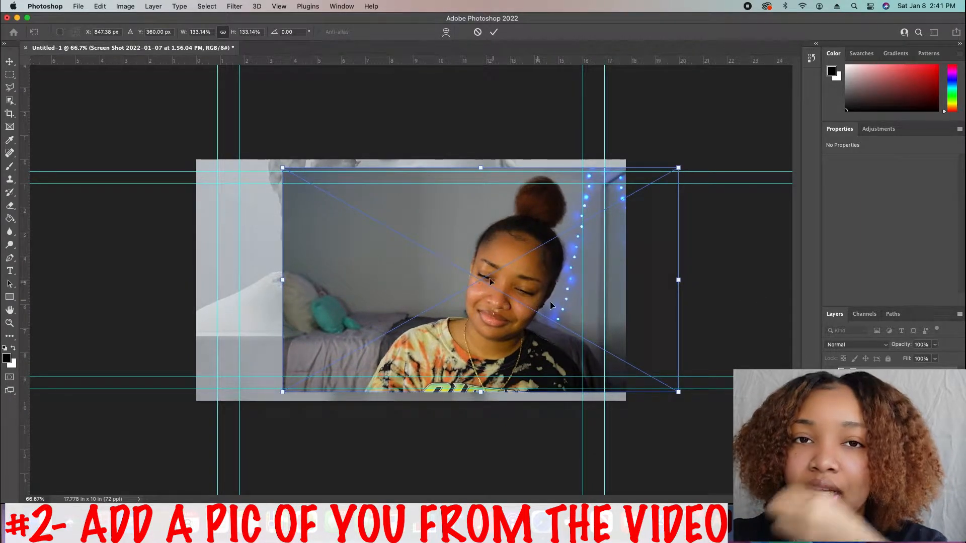
pyautogui.moveTo(487, 281); pyautogui.dragTo(491, 310)
pyautogui.press('Return')
pyautogui.click(687, 408)
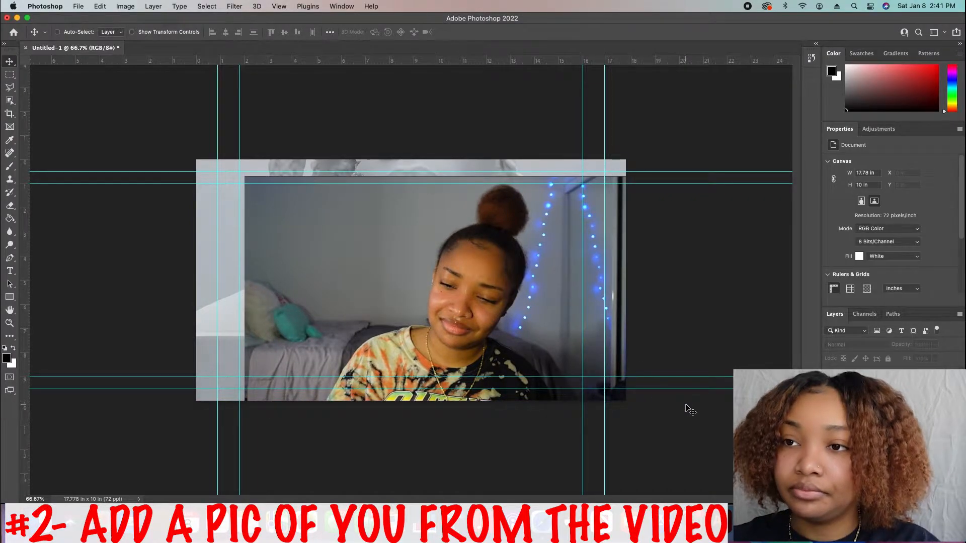
# - Rasterize the screenshot layer and move it up and left to X 1.25 in, Y 0.5 in
pyautogui.press('super+plus')
pyautogui.click(879, 377)
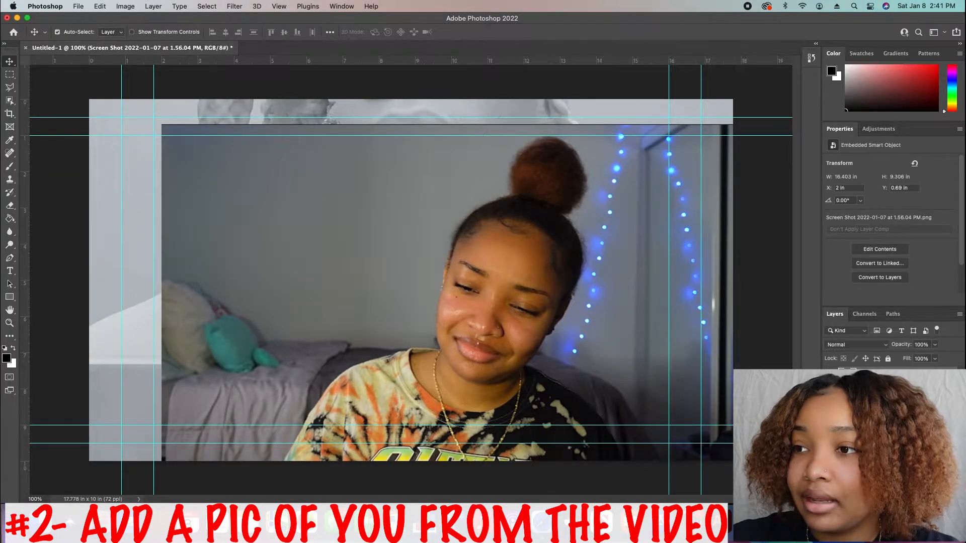
pyautogui.rightClick(869, 377)
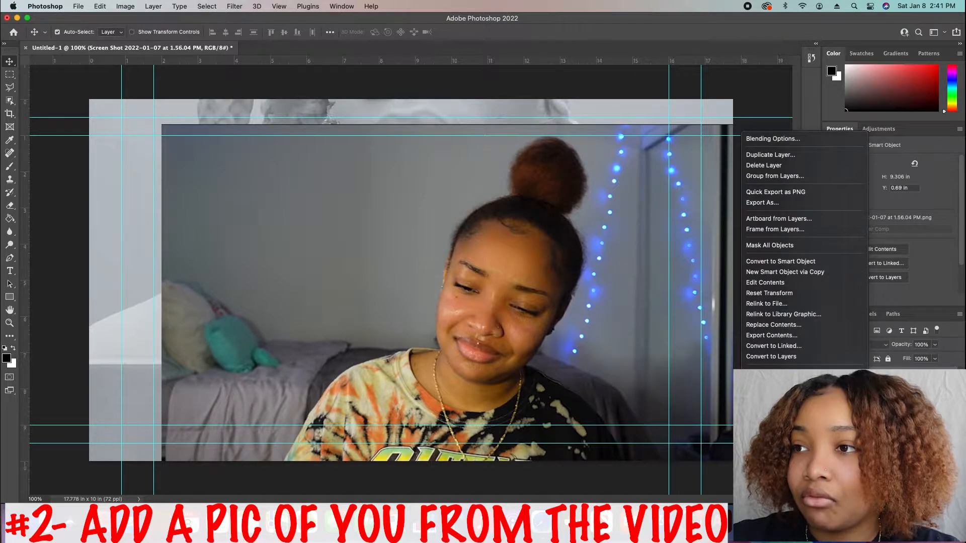
pyautogui.click(775, 373)
pyautogui.moveTo(428, 367); pyautogui.dragTo(428, 344)
pyautogui.moveTo(445, 297); pyautogui.dragTo(433, 296)
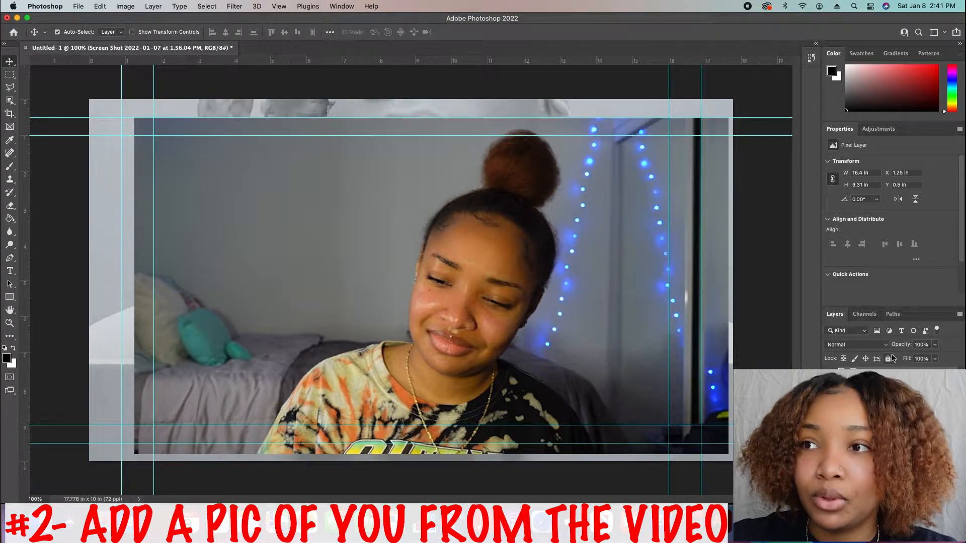
# - Erase a rough patch of the grey wall beside the woman's head with the Eraser tool
pyautogui.click(10, 206)
pyautogui.moveTo(189, 201)
pyautogui.mouseDown()
pyautogui.moveTo(300, 219)
pyautogui.moveTo(167, 228)
pyautogui.moveTo(352, 243)
pyautogui.moveTo(207, 246)
pyautogui.moveTo(210, 256)
pyautogui.moveTo(294, 242)
pyautogui.mouseUp()
# - Start a Polygonal Lasso outline beside the screenshot's lower-left corner, following its bottom edge and up the woman's shoulder
pyautogui.click(10, 88)
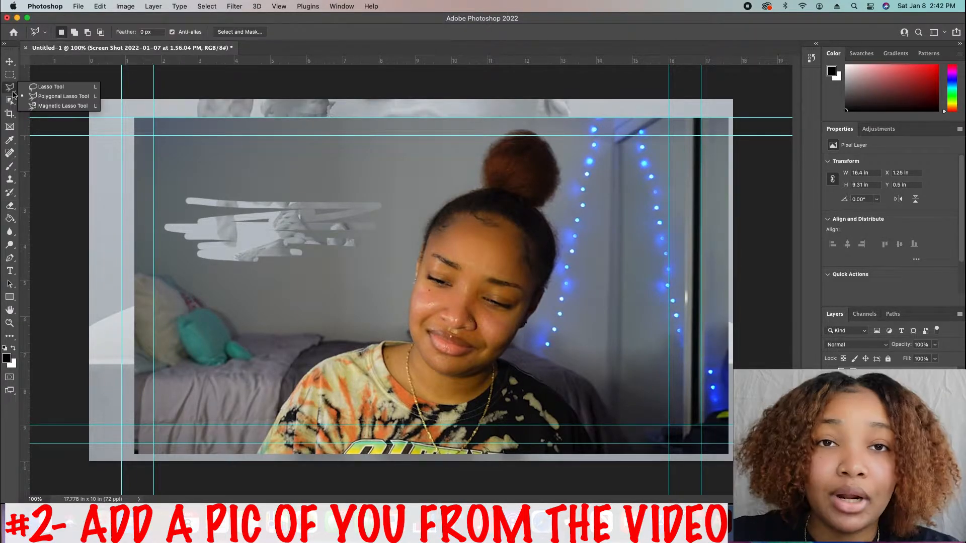
pyautogui.click(49, 96)
pyautogui.click(104, 431)
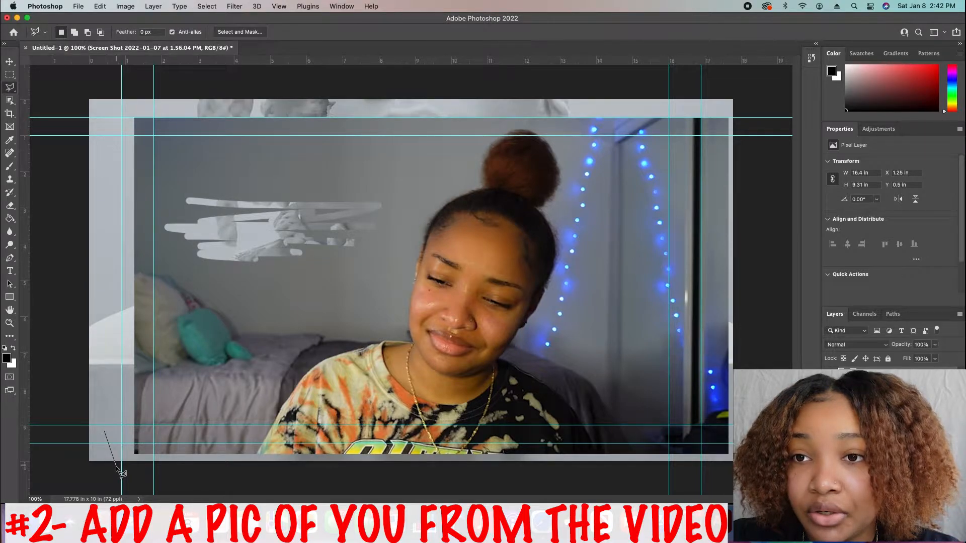
pyautogui.click(120, 457)
pyautogui.click(255, 456)
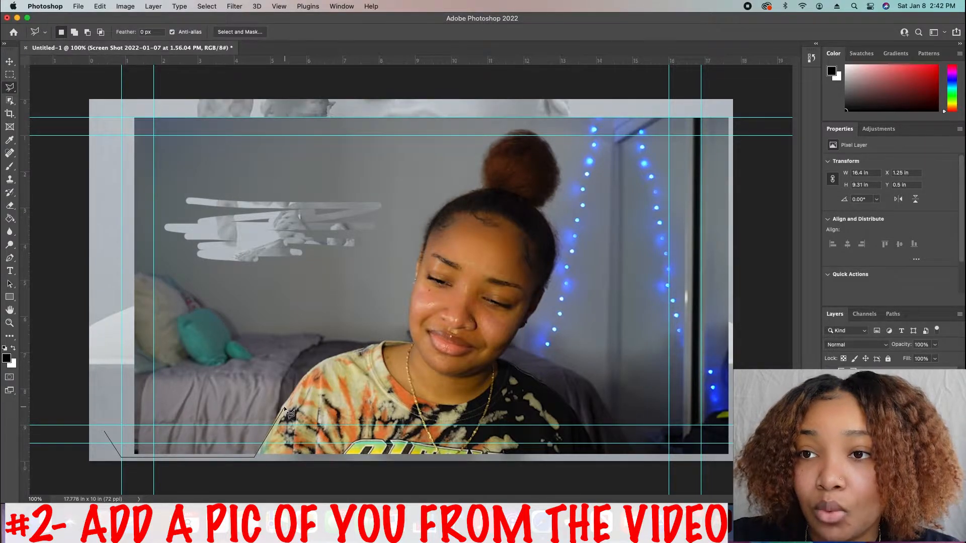
pyautogui.click(304, 372)
pyautogui.click(329, 359)
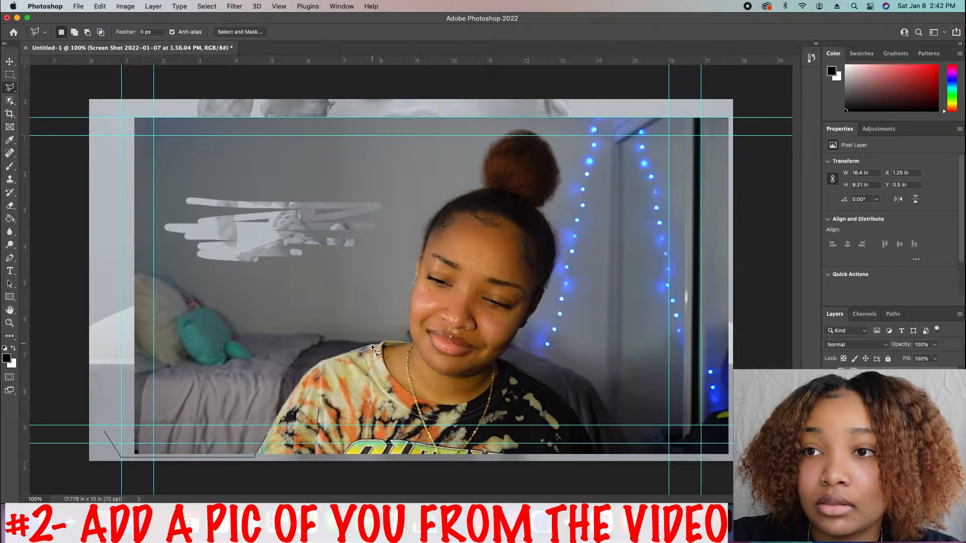
# - Continue the lasso outline past the neck and along the cheek to the hairline, redoing the misplaced point near the forehead
pyautogui.click(410, 331)
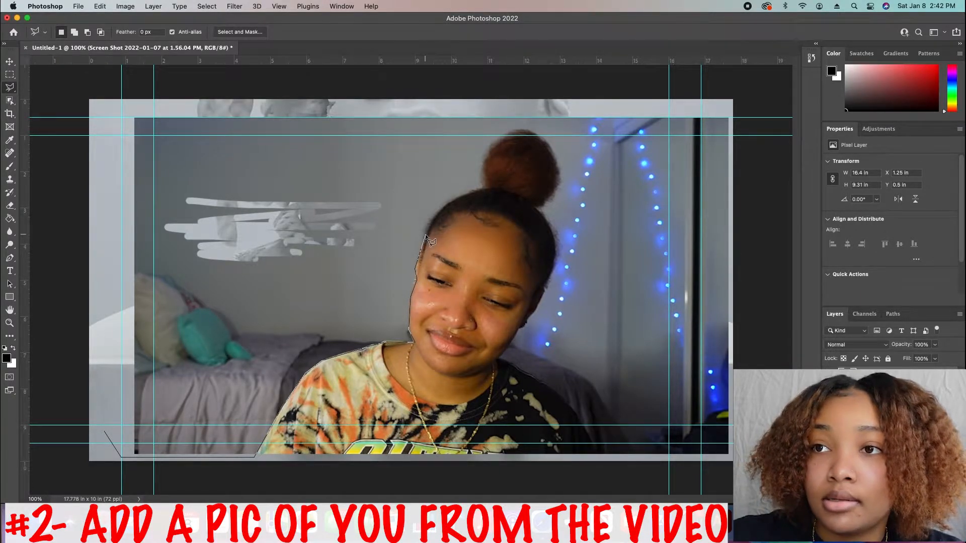
pyautogui.click(431, 214)
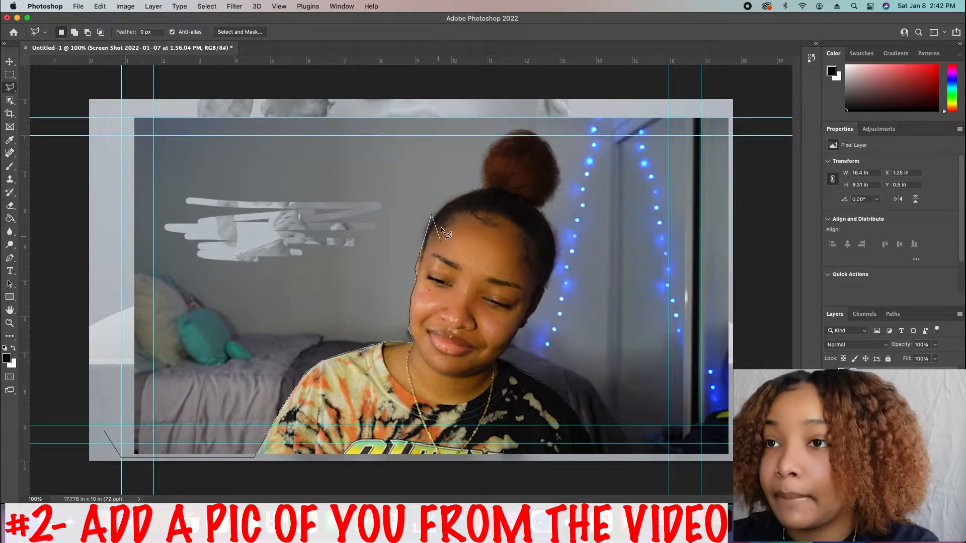
pyautogui.press('BackSpace')
pyautogui.click(431, 221)
pyautogui.click(450, 204)
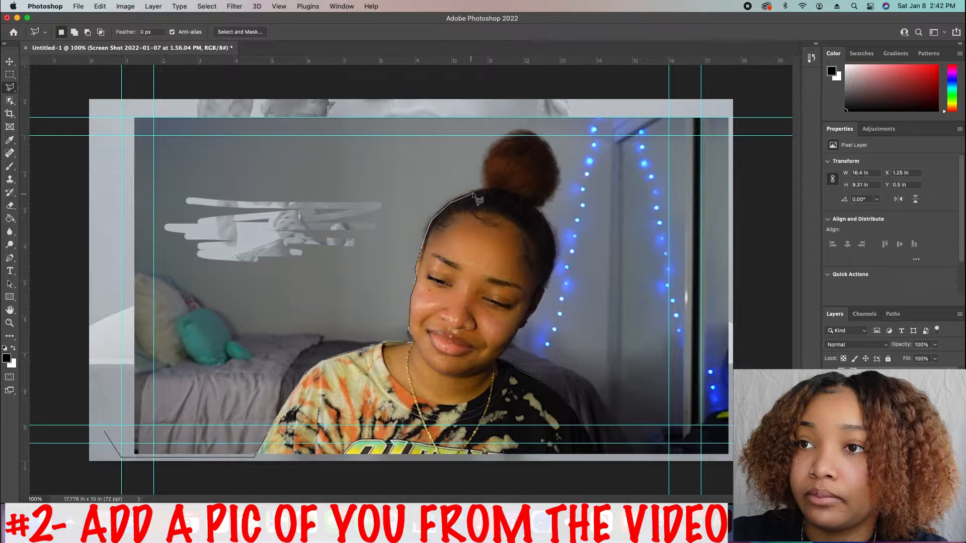
# - Finish the lasso outline over the hair bun and around the grey wall side of the screenshot, then delete the enclosed background
pyautogui.click(490, 187)
pyautogui.click(485, 173)
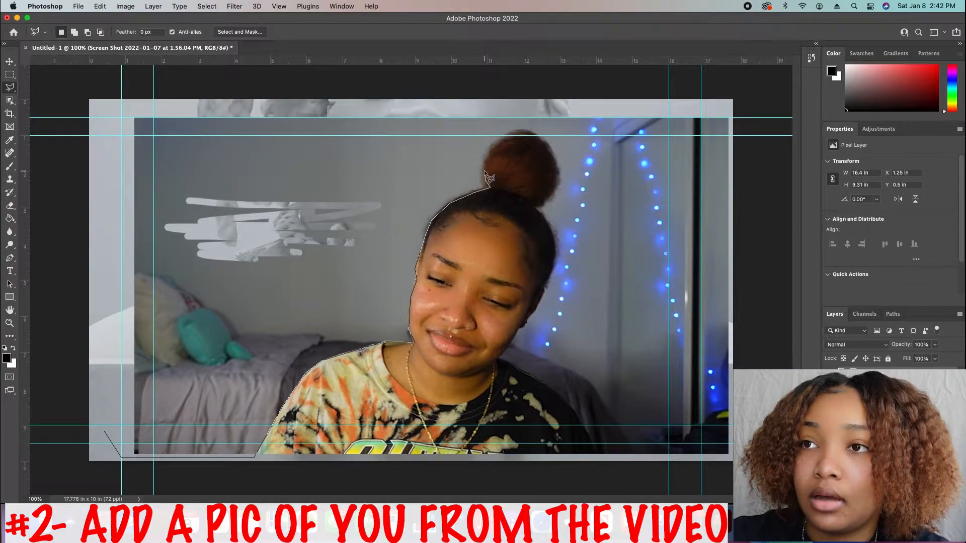
pyautogui.click(494, 149)
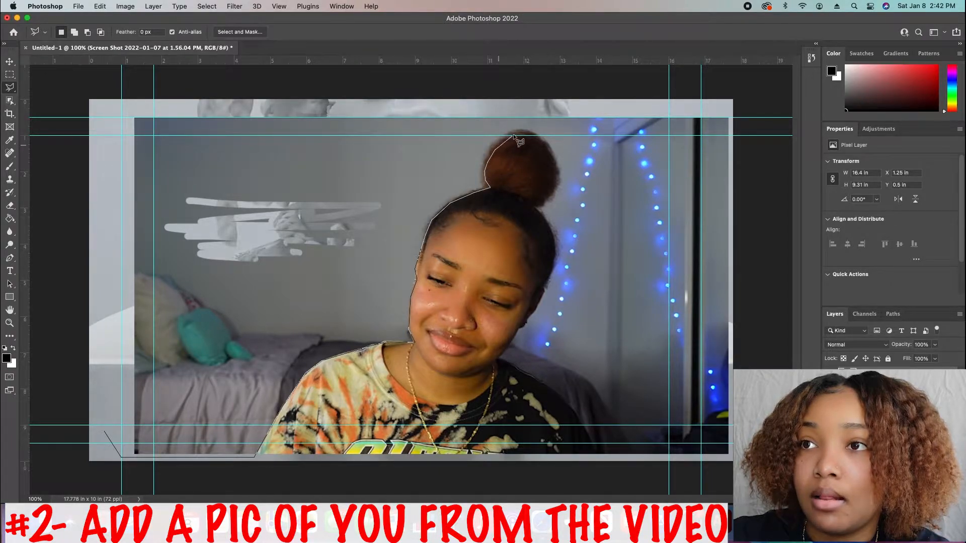
pyautogui.click(512, 135)
pyautogui.click(527, 132)
pyautogui.click(539, 107)
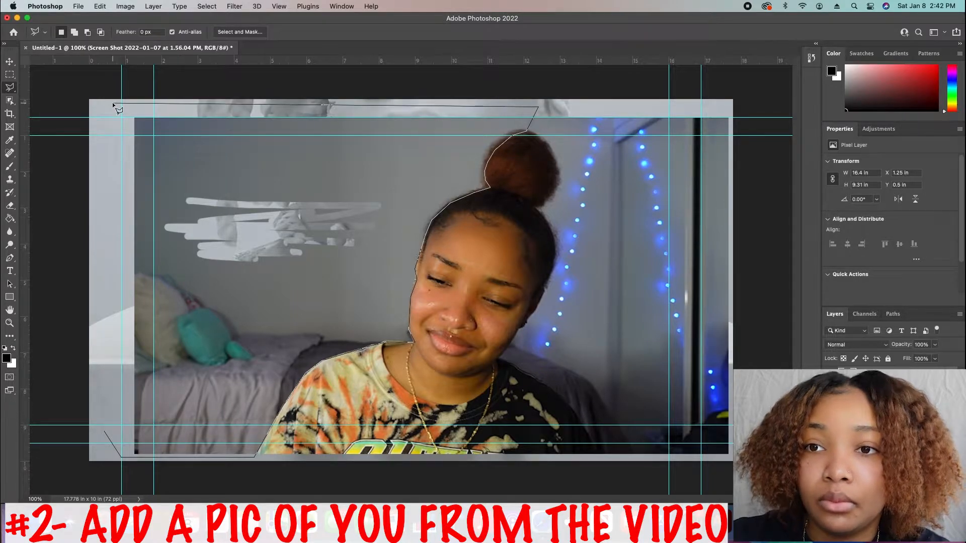
pyautogui.click(105, 432)
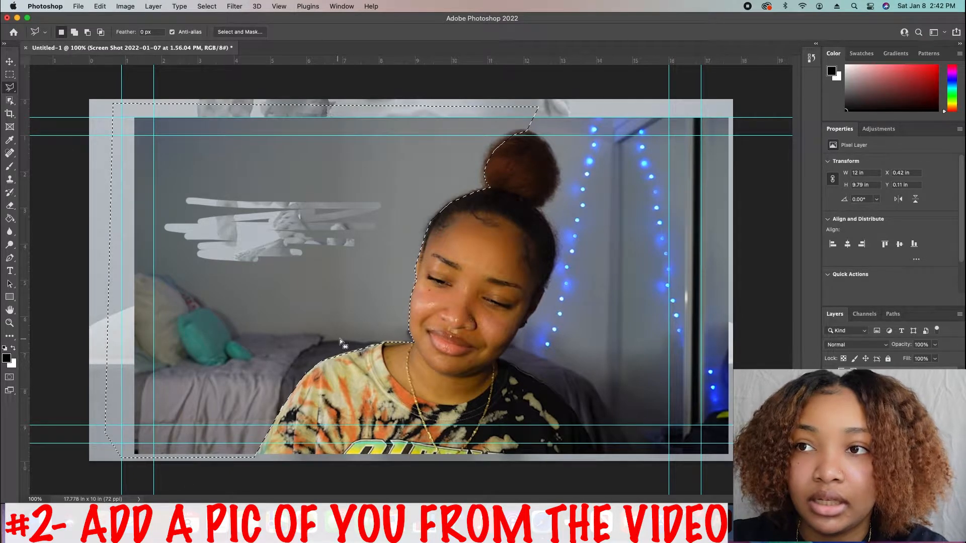
pyautogui.press('BackSpace')
# - Outline the woman's other side with the Polygonal Lasso from the screenshot's lower-right corner up the shoulder, neck, ear and hair to the bun's base
pyautogui.click(730, 453)
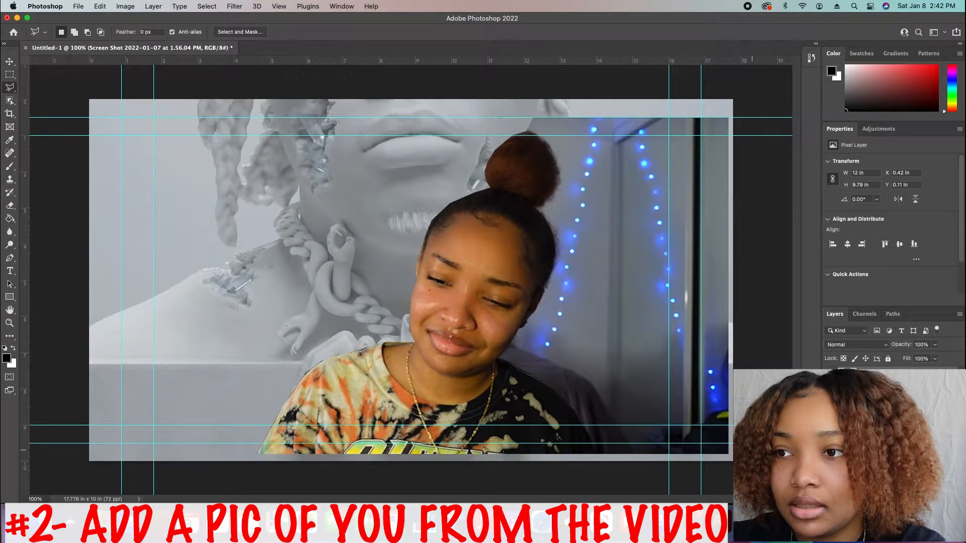
pyautogui.click(600, 466)
pyautogui.click(578, 413)
pyautogui.click(554, 391)
pyautogui.click(499, 360)
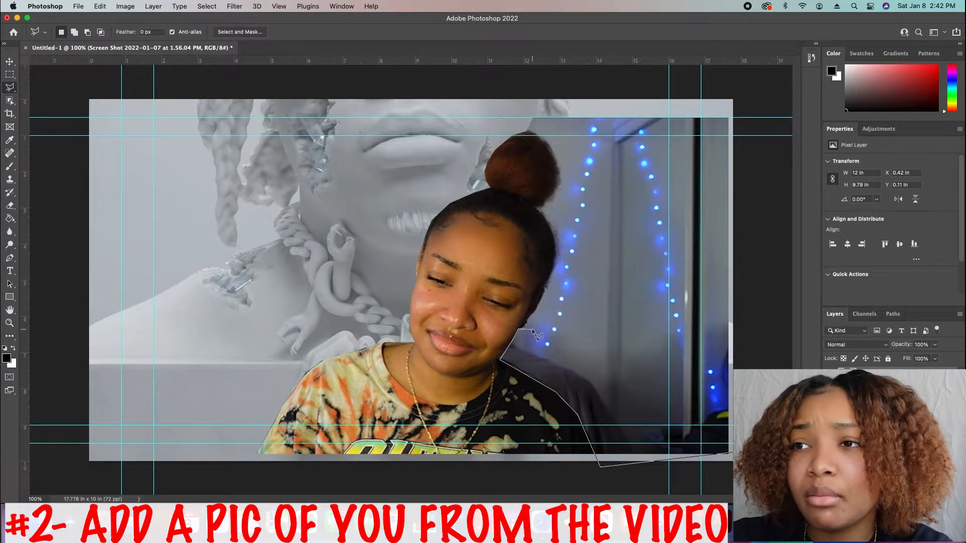
pyautogui.click(524, 328)
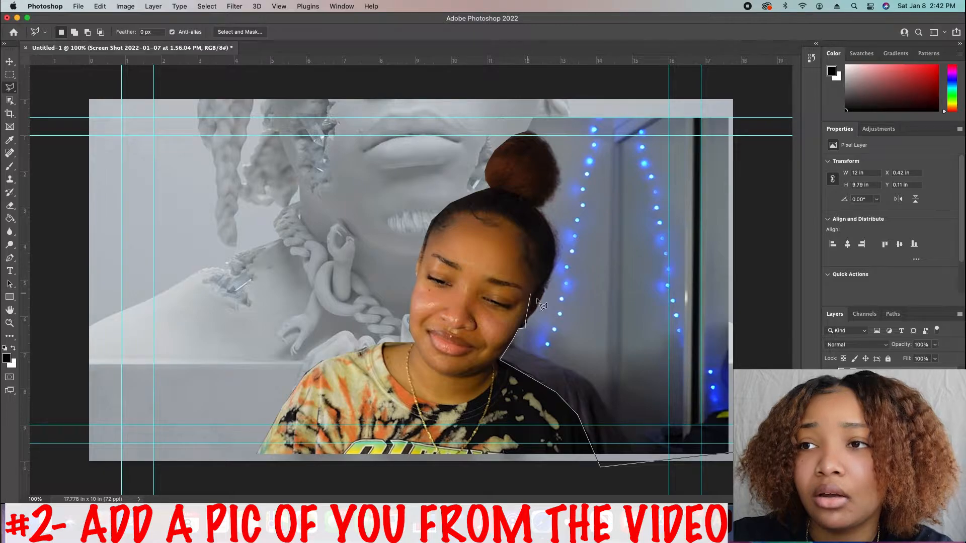
pyautogui.click(544, 287)
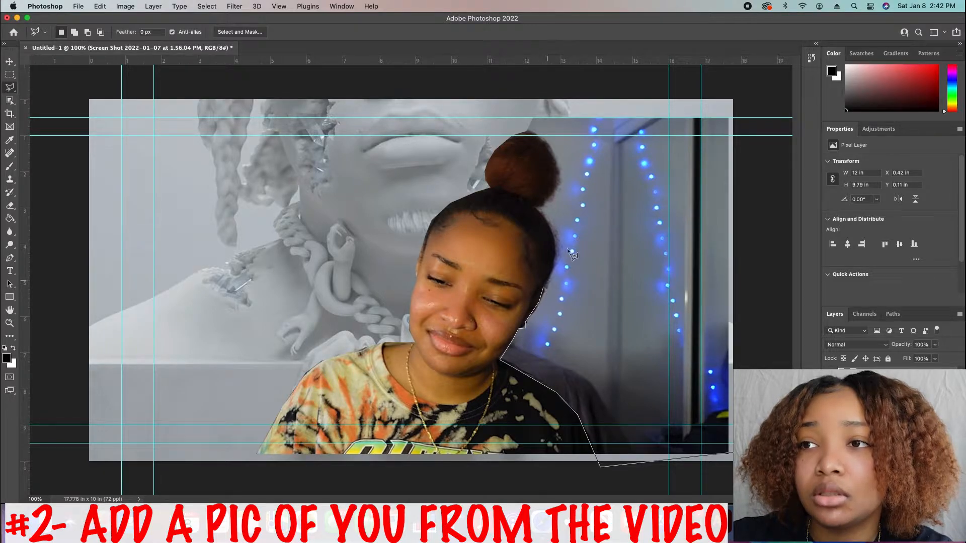
pyautogui.click(557, 248)
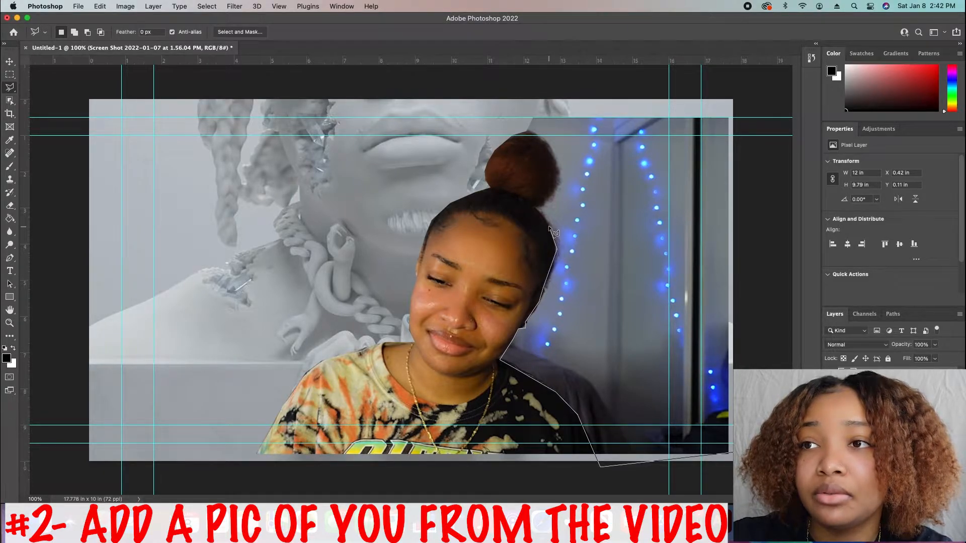
pyautogui.click(541, 210)
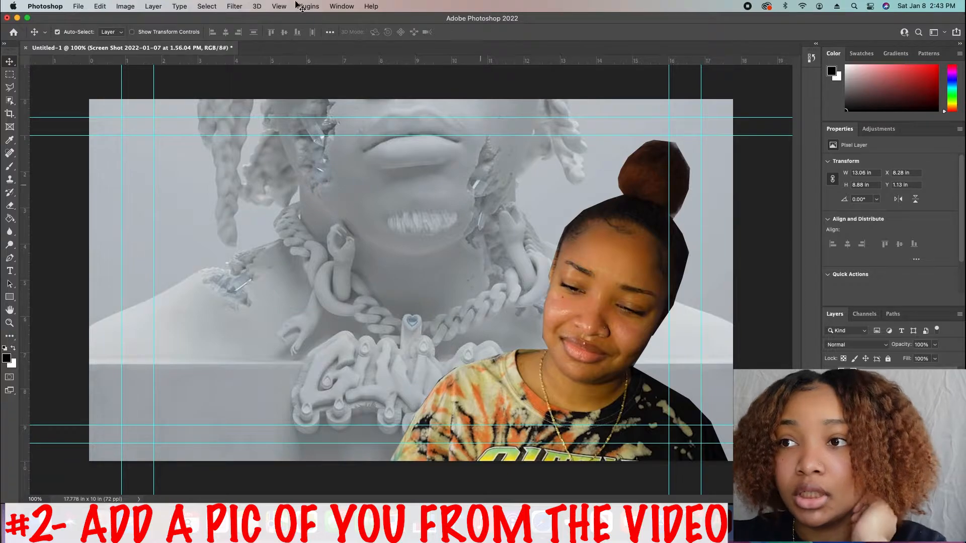
# - Add an Outer Glow layer style to the woman's cut-out and move its settings clear of her
pyautogui.click(182, 10)
pyautogui.moveTo(154, 6)
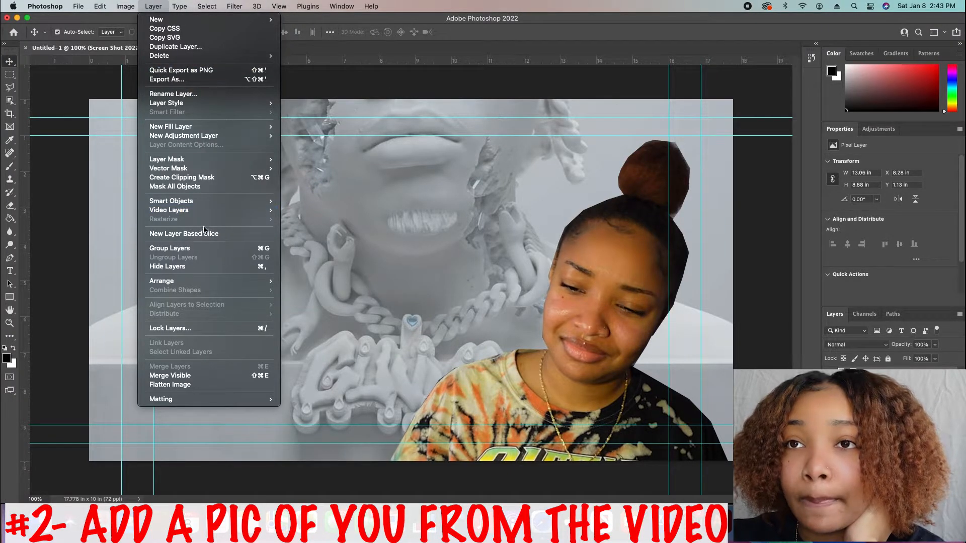
pyautogui.moveTo(206, 164)
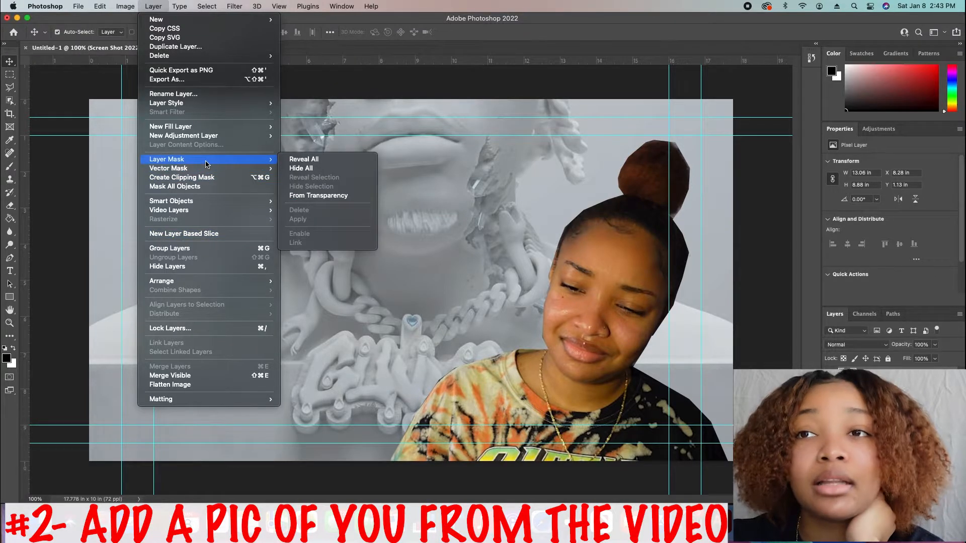
pyautogui.moveTo(204, 104)
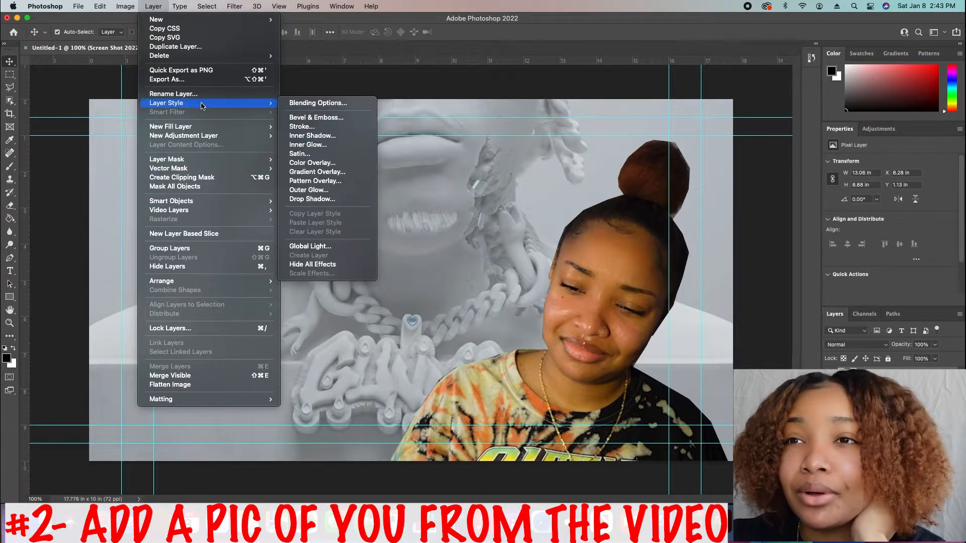
pyautogui.click(338, 191)
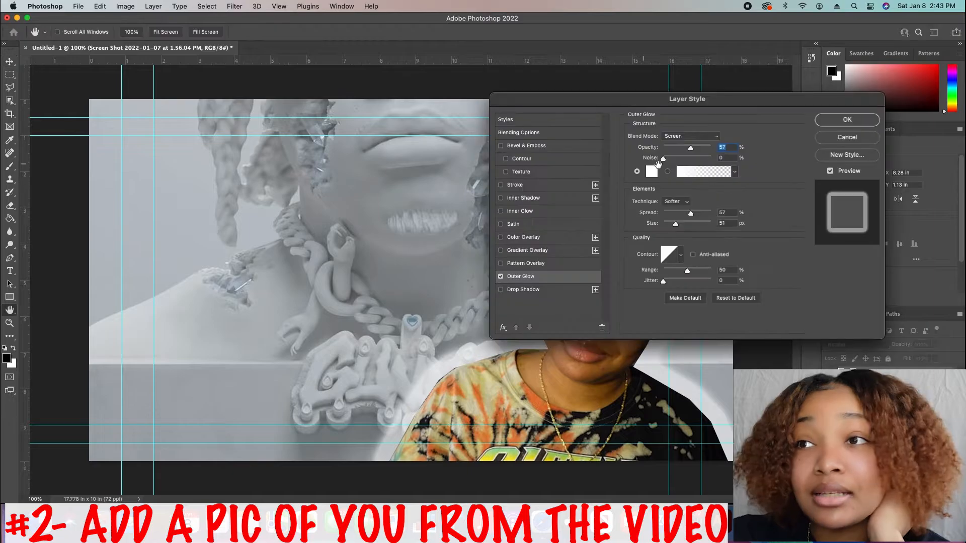
pyautogui.moveTo(593, 102); pyautogui.dragTo(67, 118)
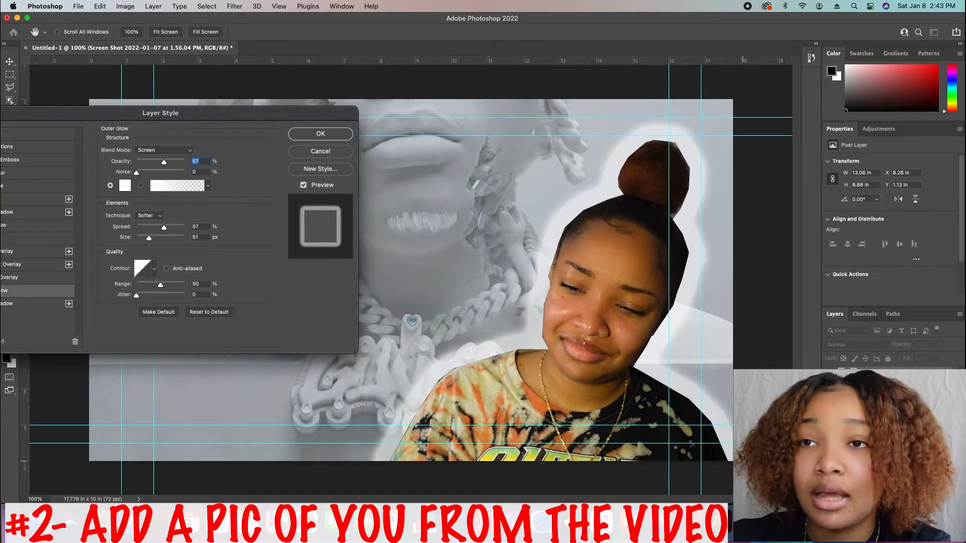
# - Try dark red and green as the outer glow colour, then set it to an off-white
pyautogui.click(121, 186)
pyautogui.moveTo(581, 302); pyautogui.dragTo(785, 236)
pyautogui.click(768, 319)
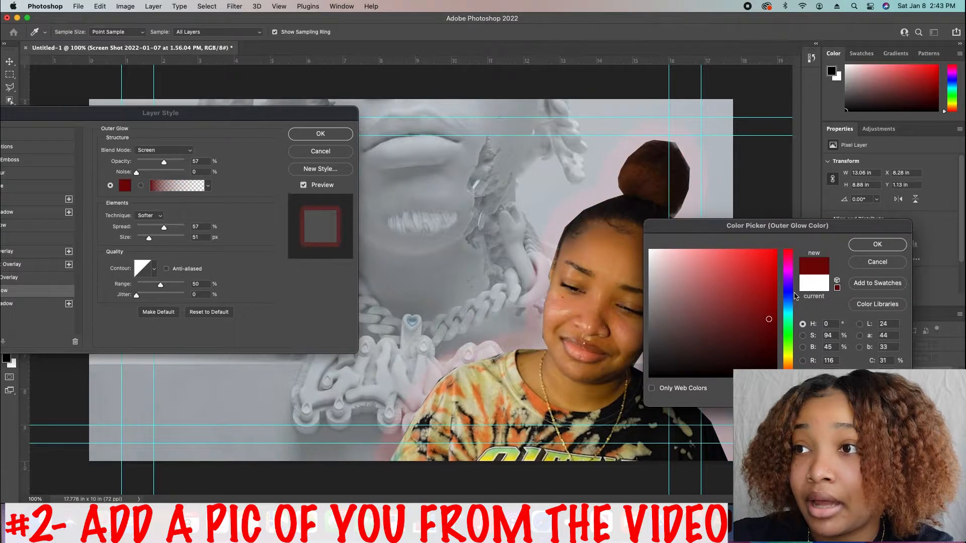
pyautogui.click(788, 297)
pyautogui.click(793, 336)
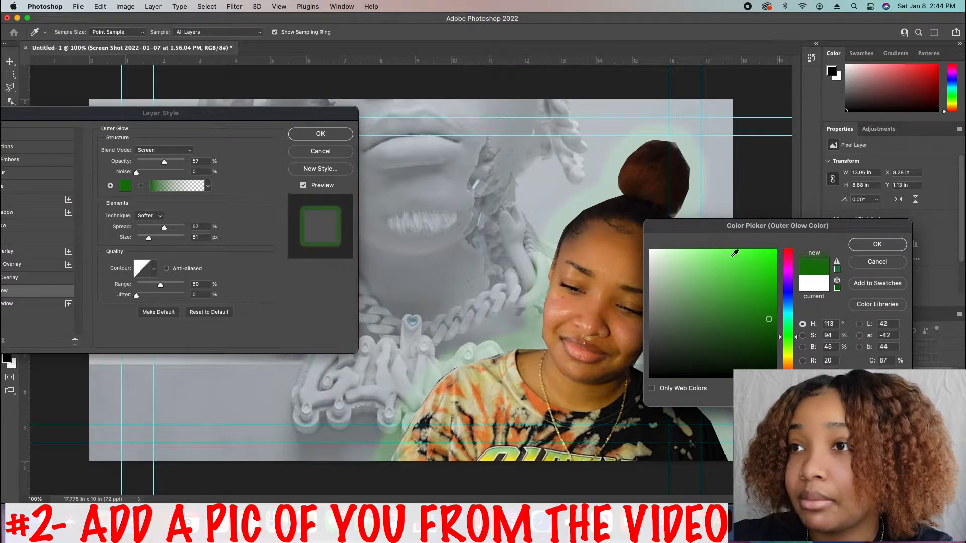
pyautogui.click(690, 264)
pyautogui.click(877, 245)
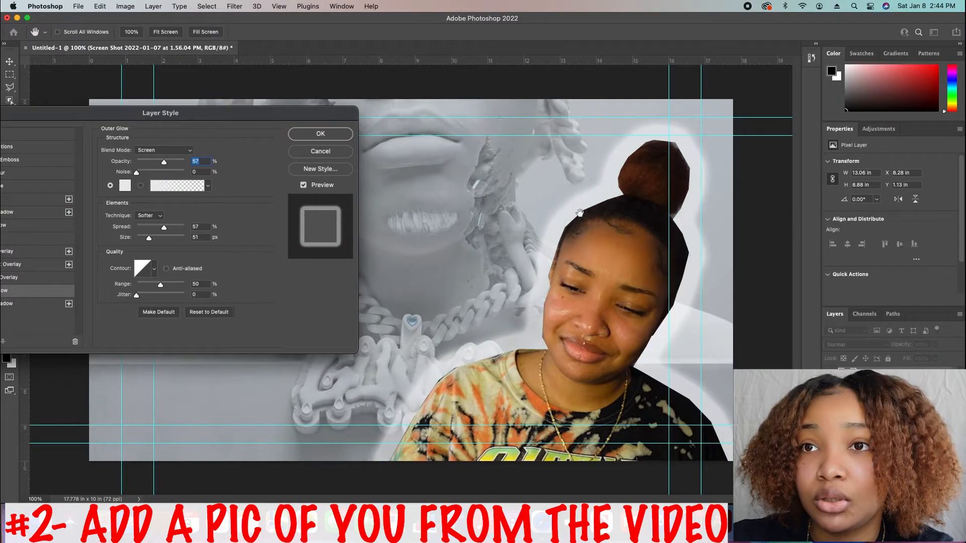
# - Try the glow opacity at 100%, apply it at 57%, and shift the cut-out slightly right to X 8.64 in
pyautogui.moveTo(164, 164); pyautogui.dragTo(251, 158)
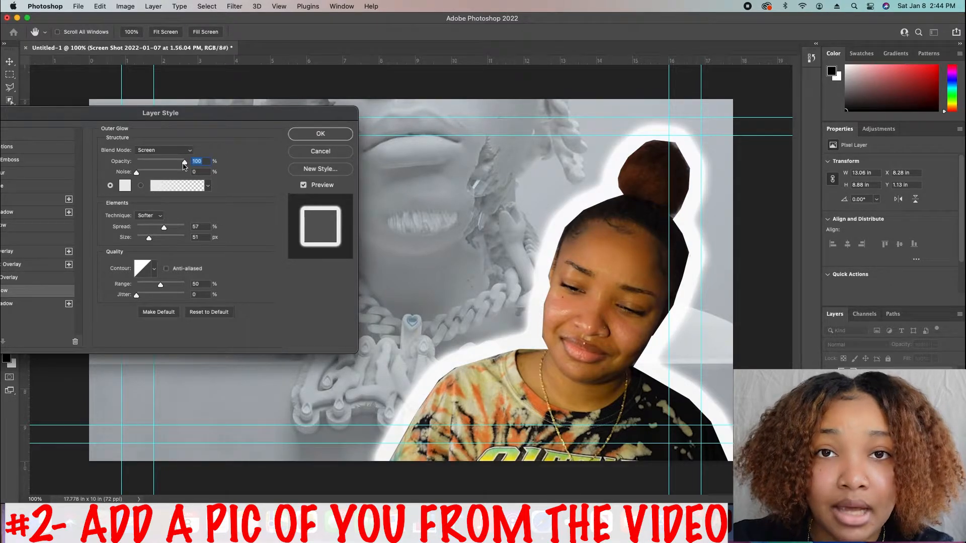
pyautogui.moveTo(184, 163); pyautogui.dragTo(61, 161)
pyautogui.moveTo(137, 162); pyautogui.dragTo(164, 163)
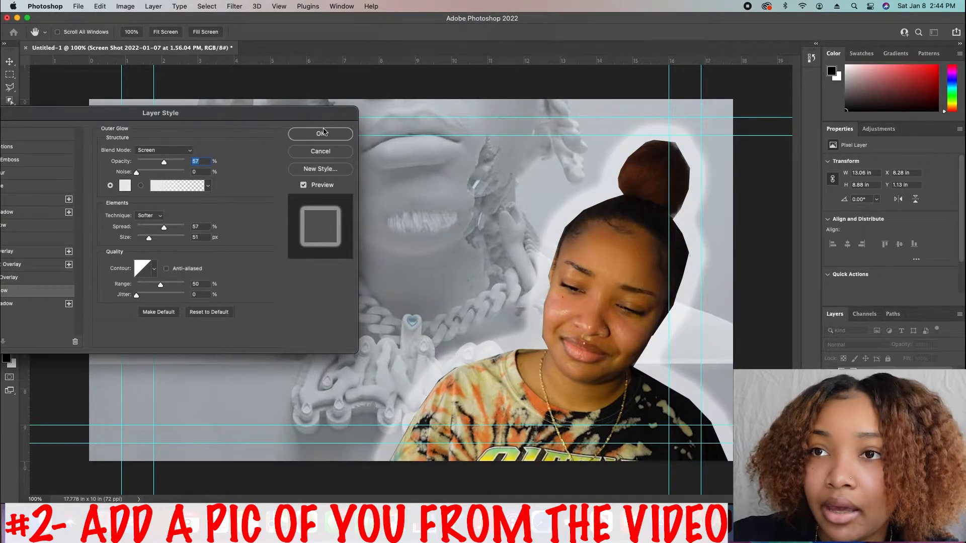
pyautogui.click(321, 133)
pyautogui.moveTo(622, 323); pyautogui.dragTo(627, 321)
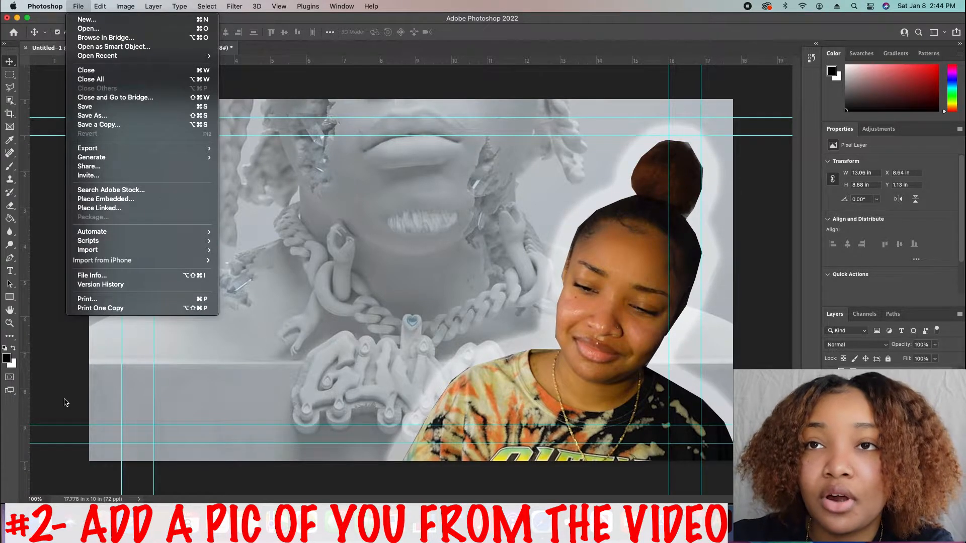
# - Open the finished thumbnail gunna thum.psd and compare its cut-out with the one in Untitled-1
pyautogui.click(84, 28)
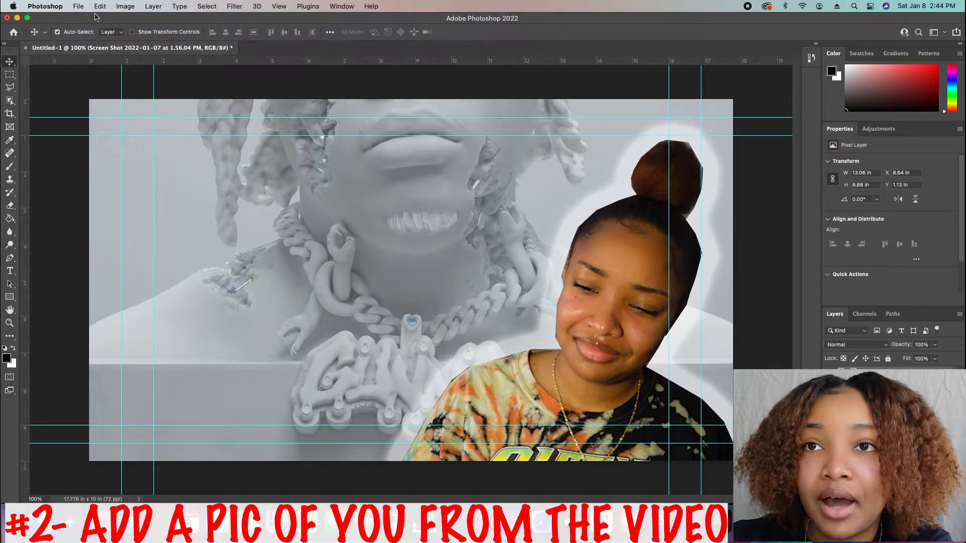
pyautogui.click(79, 6)
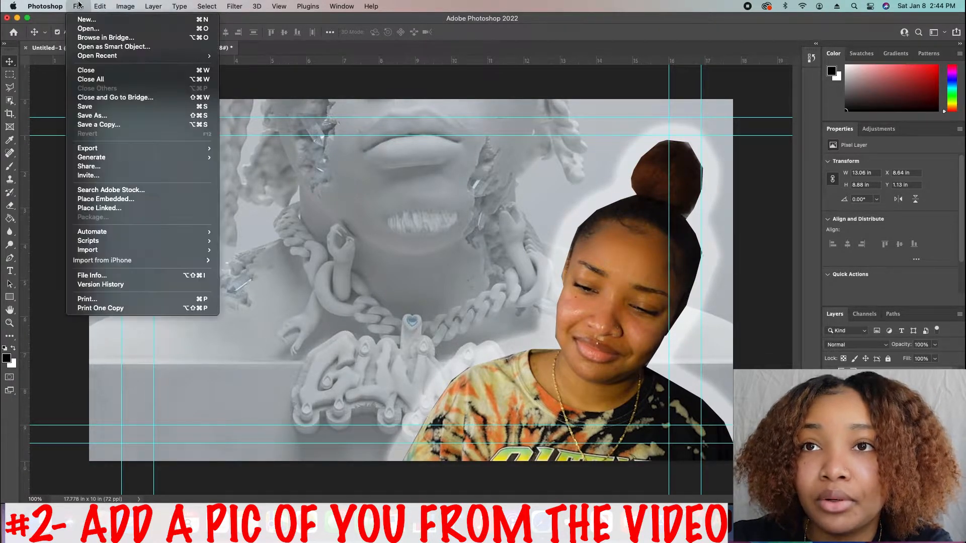
pyautogui.click(119, 30)
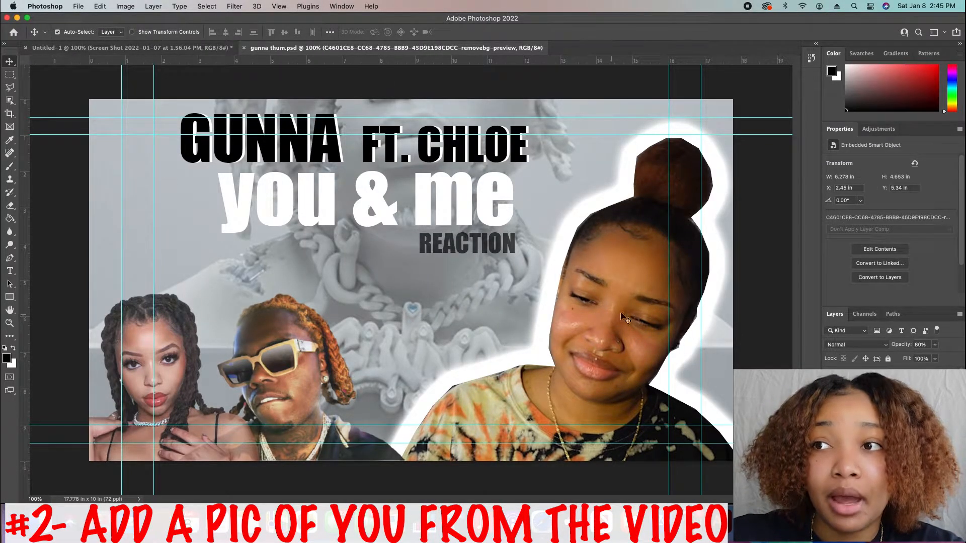
pyautogui.click(172, 49)
pyautogui.click(266, 48)
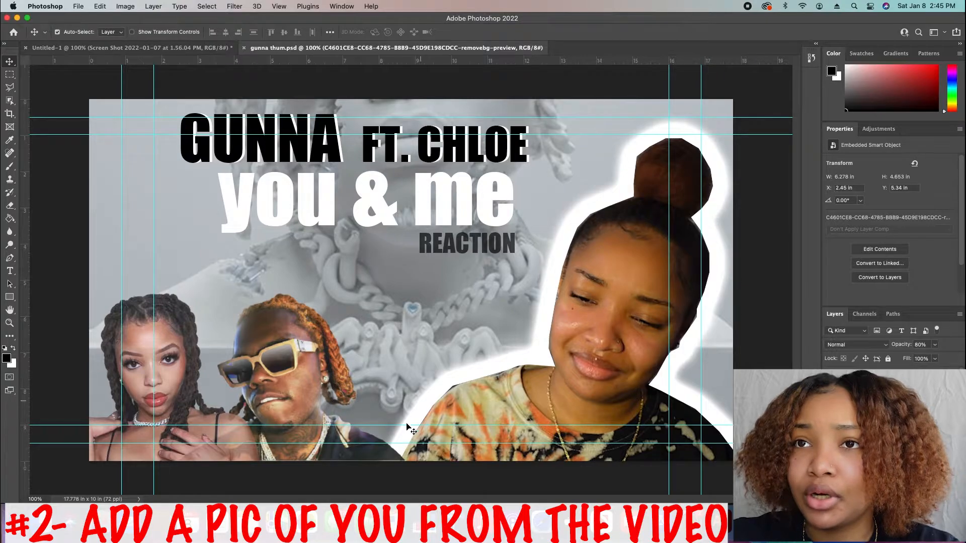
pyautogui.click(159, 48)
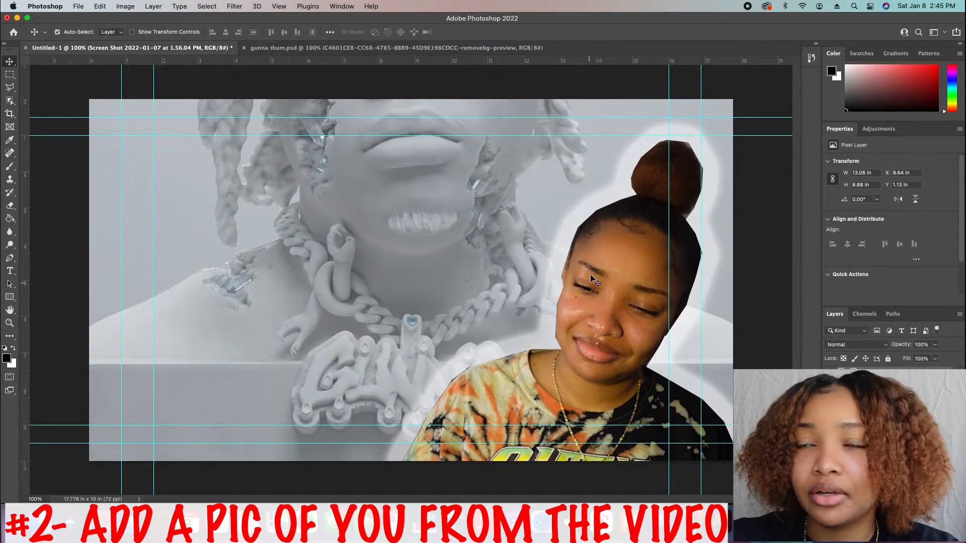
# - Set the cut-out's Outer Glow opacity to 100%
pyautogui.click(234, 4)
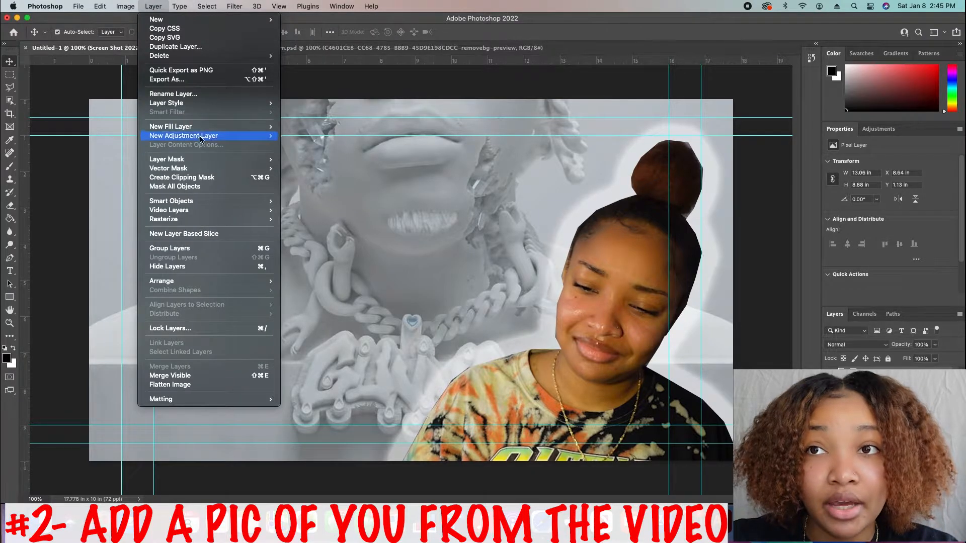
pyautogui.moveTo(208, 103)
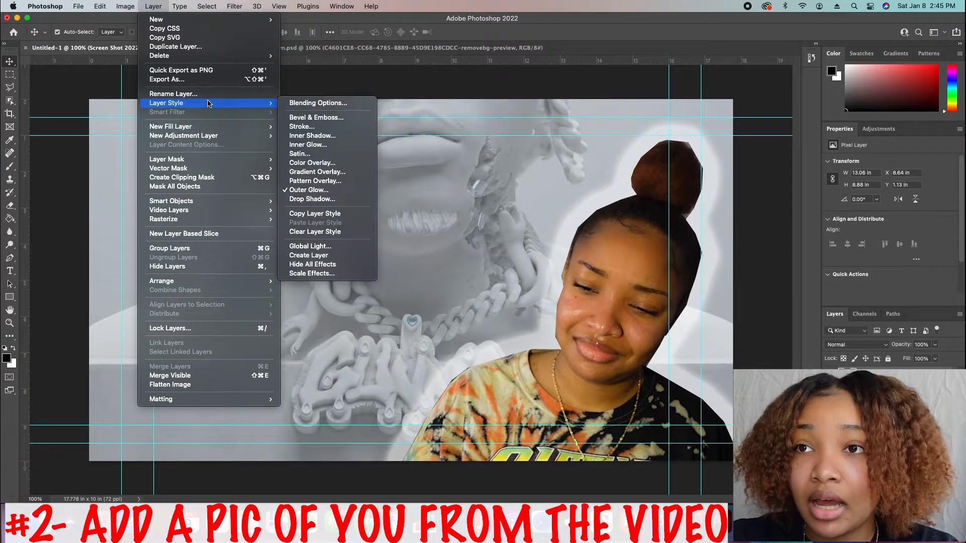
pyautogui.click(322, 190)
pyautogui.moveTo(203, 165); pyautogui.dragTo(221, 162)
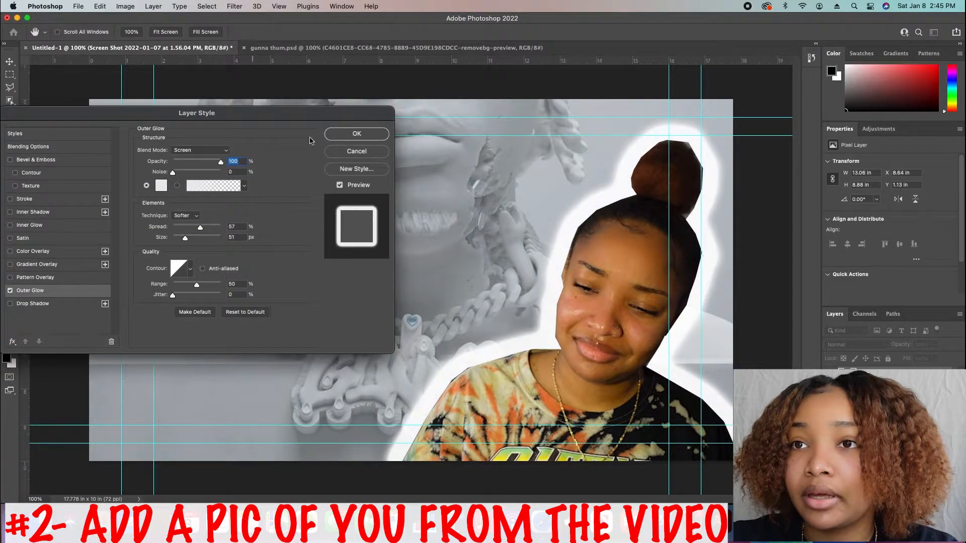
pyautogui.click(357, 133)
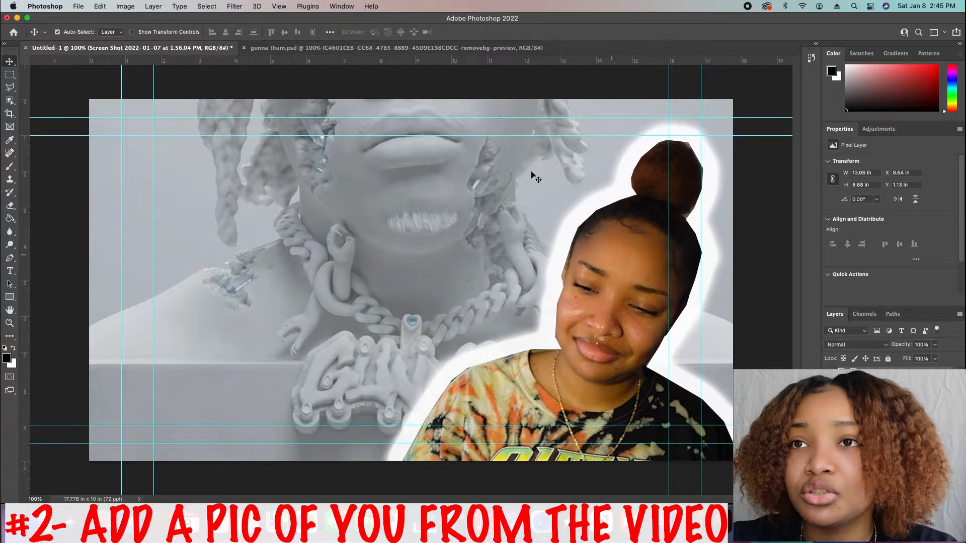
# - Check the strengthened glow in Untitled-1 against gunna thum.psd, finishing on the reference thumbnail
pyautogui.click(307, 49)
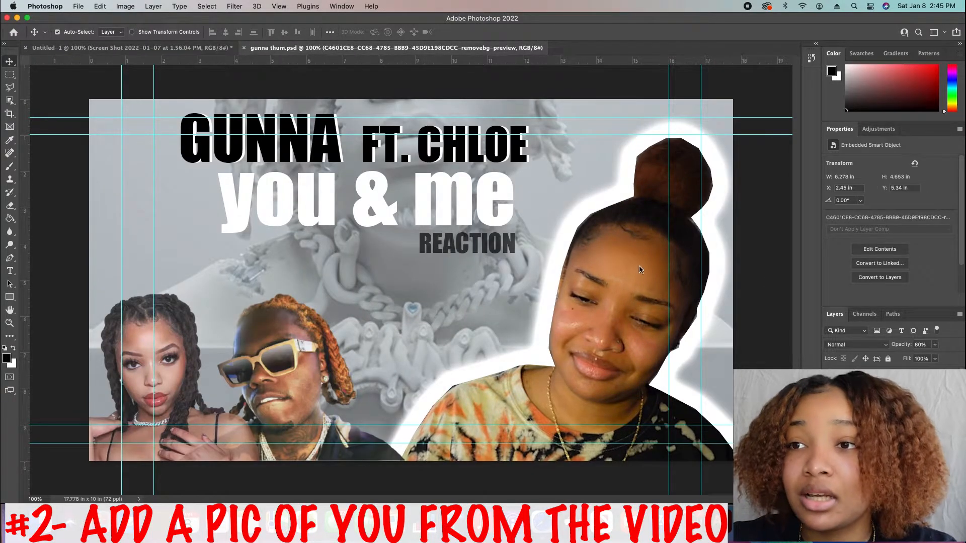
pyautogui.click(75, 48)
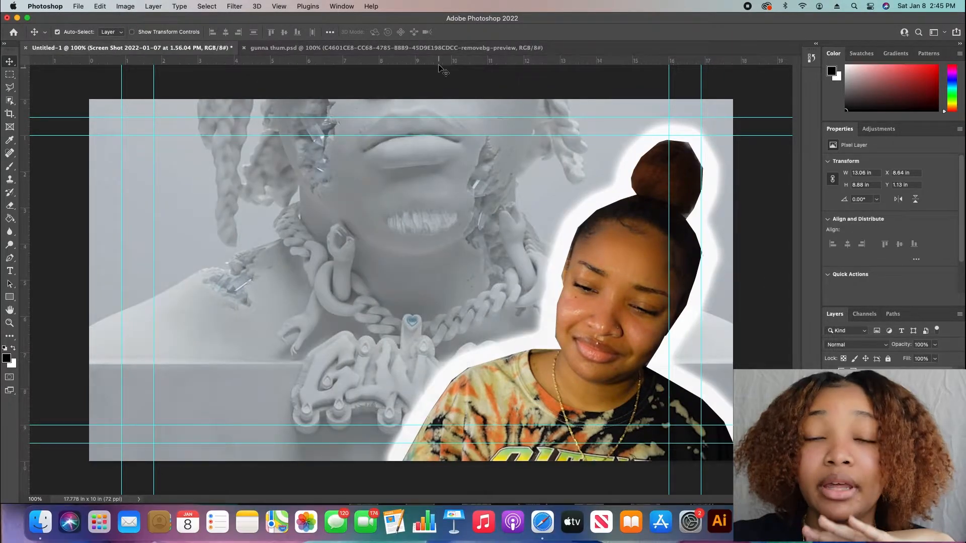
pyautogui.click(463, 49)
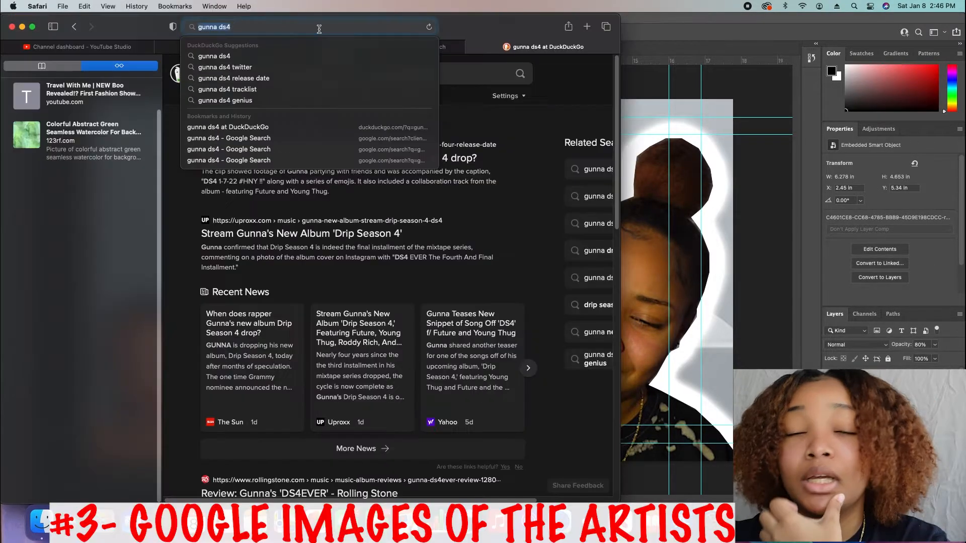
# - Change the web search from gunna ds4 to gunna and show the image results
pyautogui.click(263, 25)
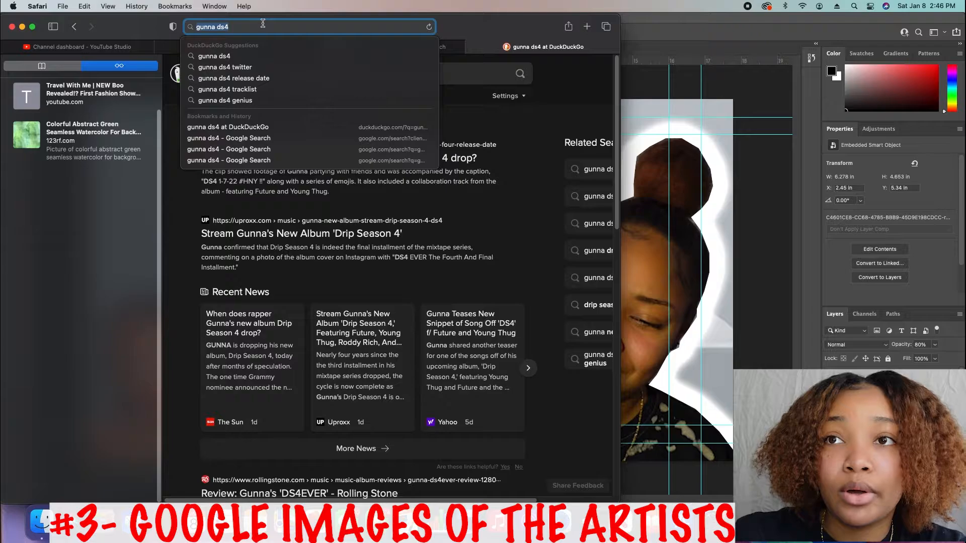
pyautogui.click(250, 26)
pyautogui.moveTo(232, 27); pyautogui.dragTo(217, 26)
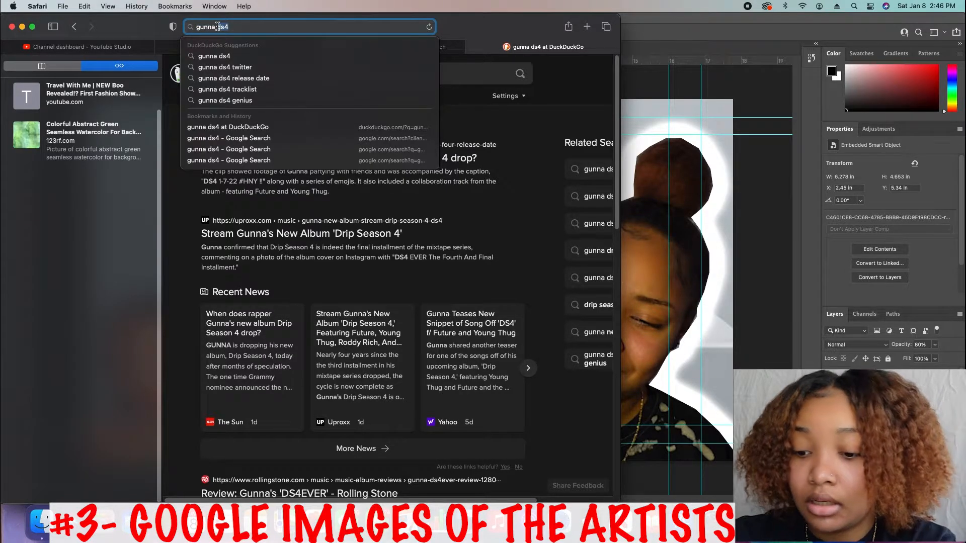
pyautogui.press('BackSpace')
pyautogui.press('Return')
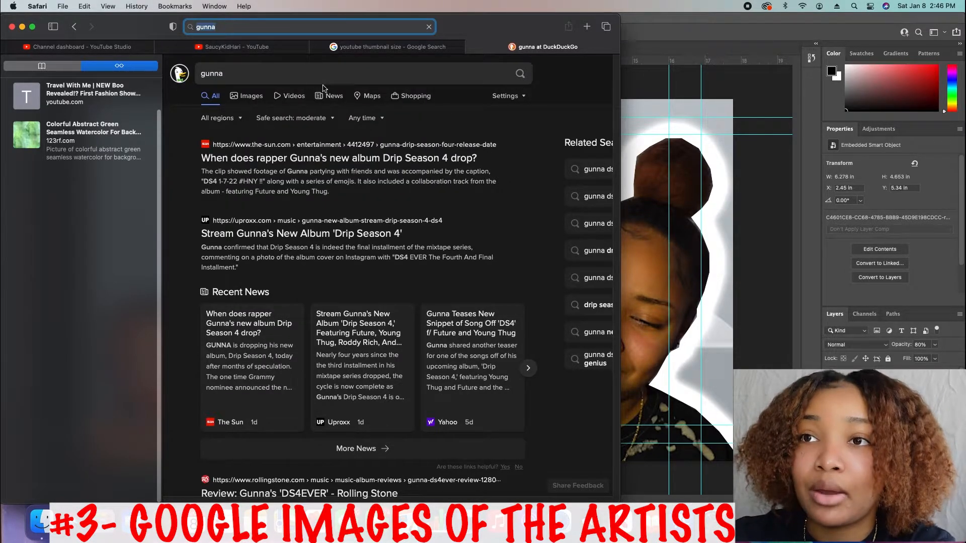
pyautogui.click(251, 96)
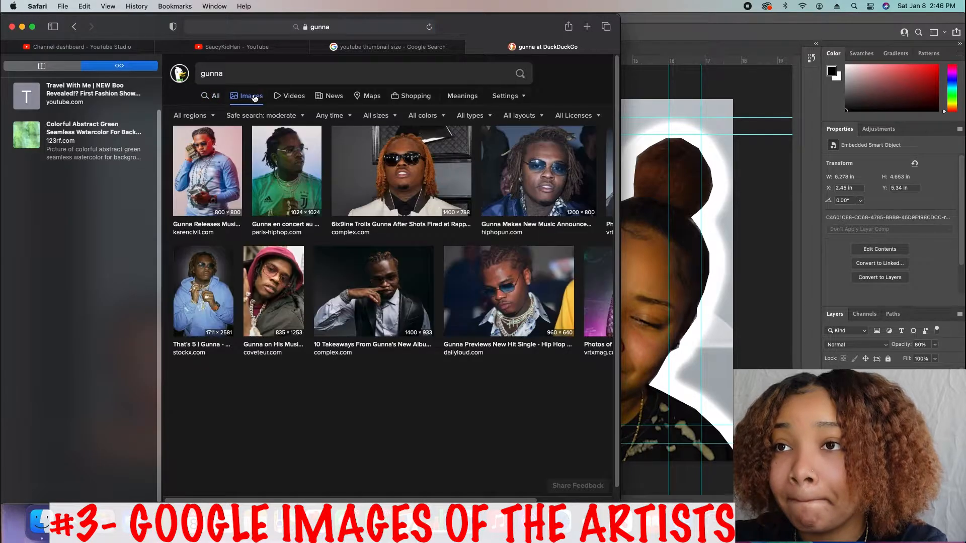
# - Browse the Gunna images with the browser in full screen and copy the 700 × 467 Rap-Up photo of him in a light blue jacket
pyautogui.moveTo(470, 29); pyautogui.dragTo(880, 28)
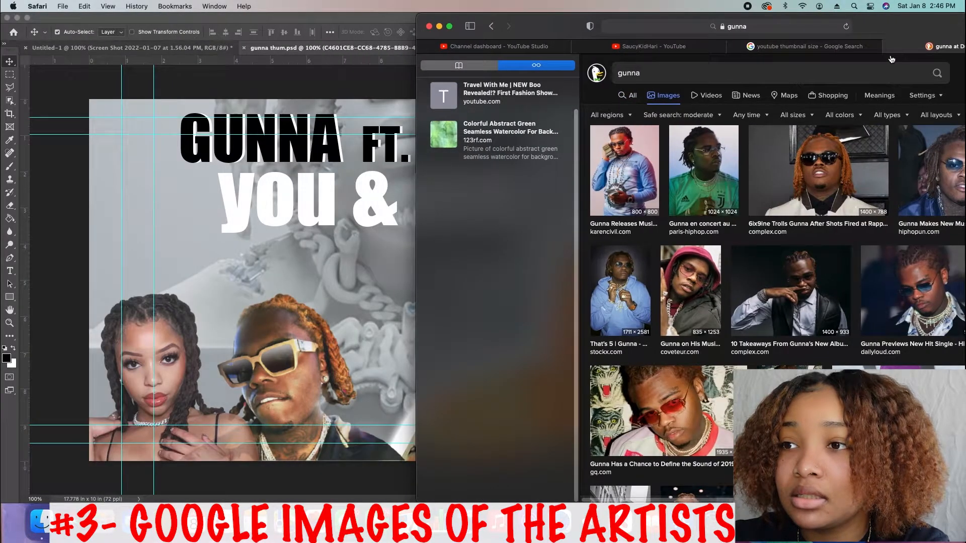
pyautogui.moveTo(873, 25); pyautogui.dragTo(508, 26)
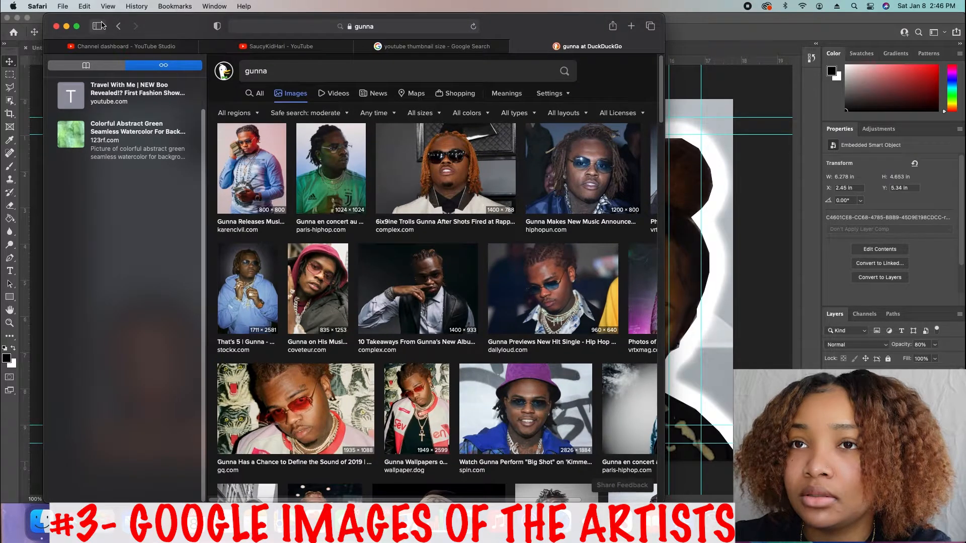
pyautogui.click(76, 26)
pyautogui.scroll(-5, 435, 316)
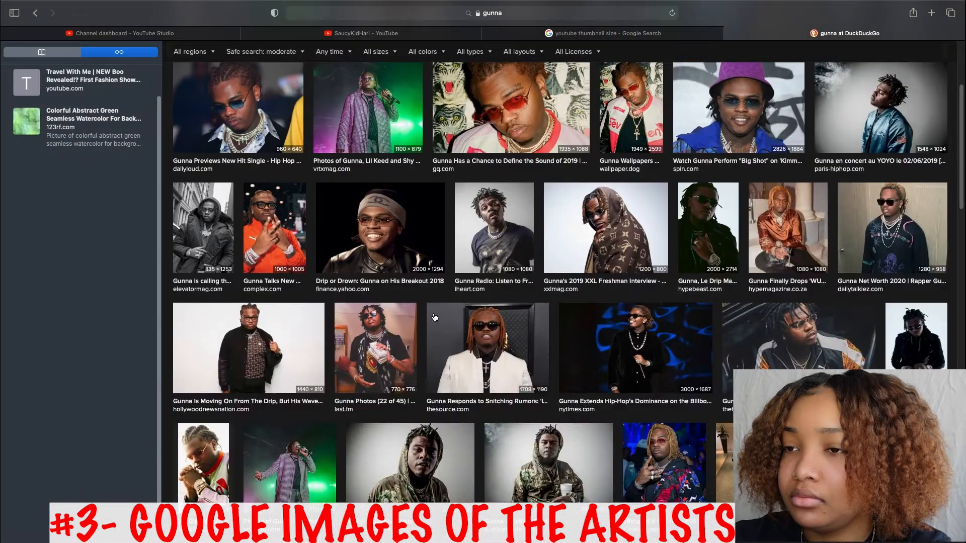
pyautogui.scroll(-15, 435, 317)
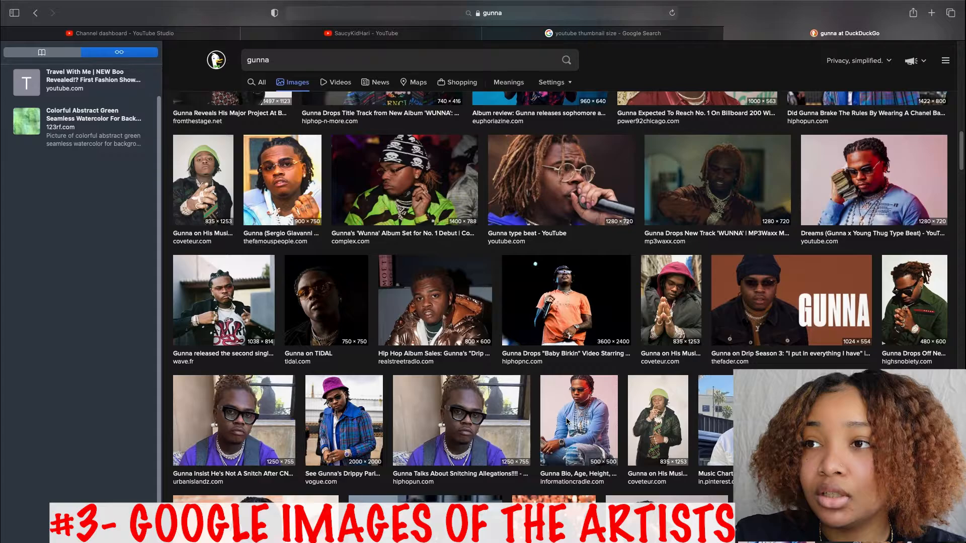
pyautogui.scroll(20, 567, 422)
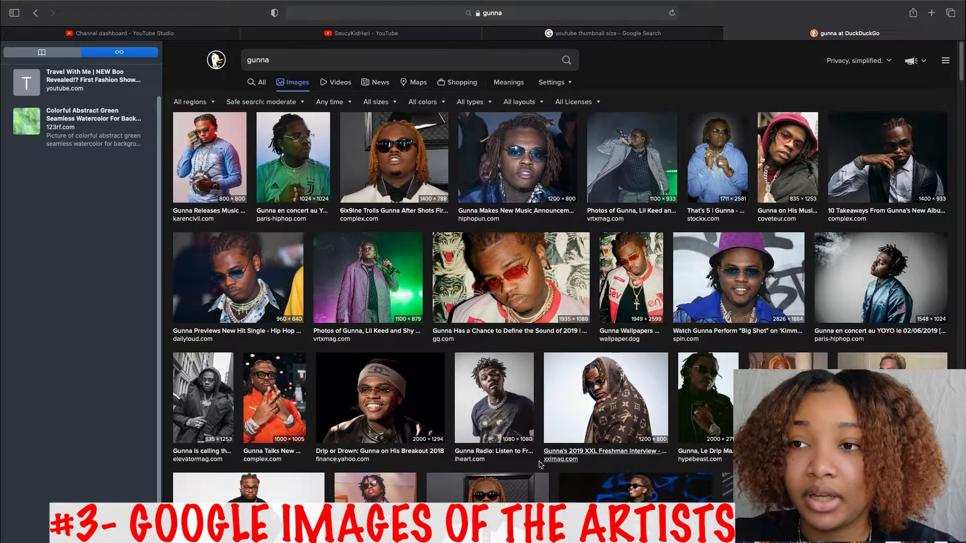
pyautogui.scroll(-4, 515, 465)
pyautogui.scroll(-3, 540, 467)
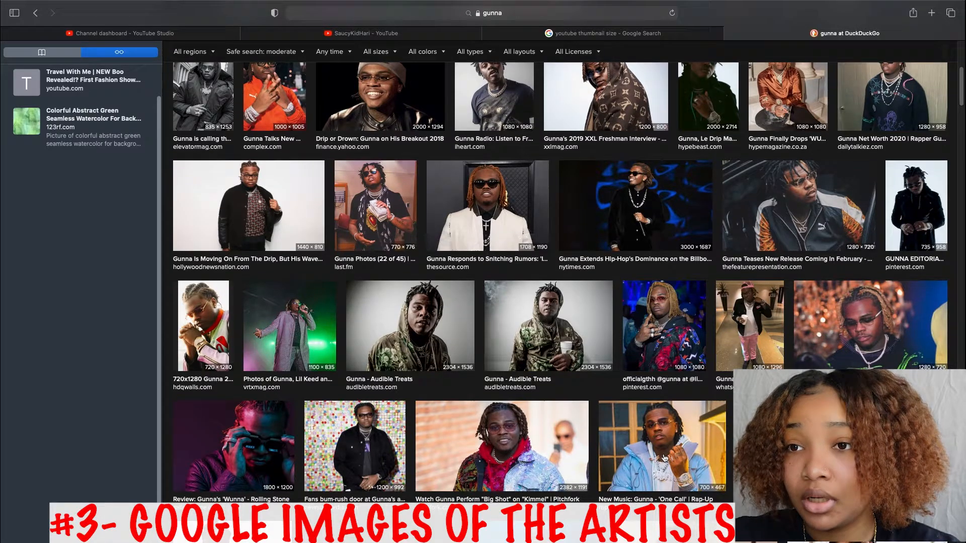
pyautogui.click(665, 458)
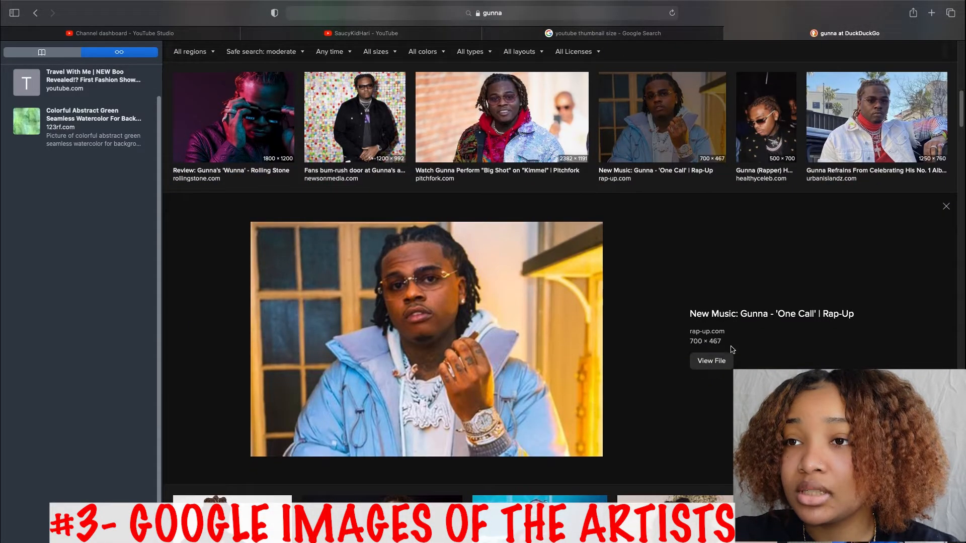
pyautogui.rightClick(399, 344)
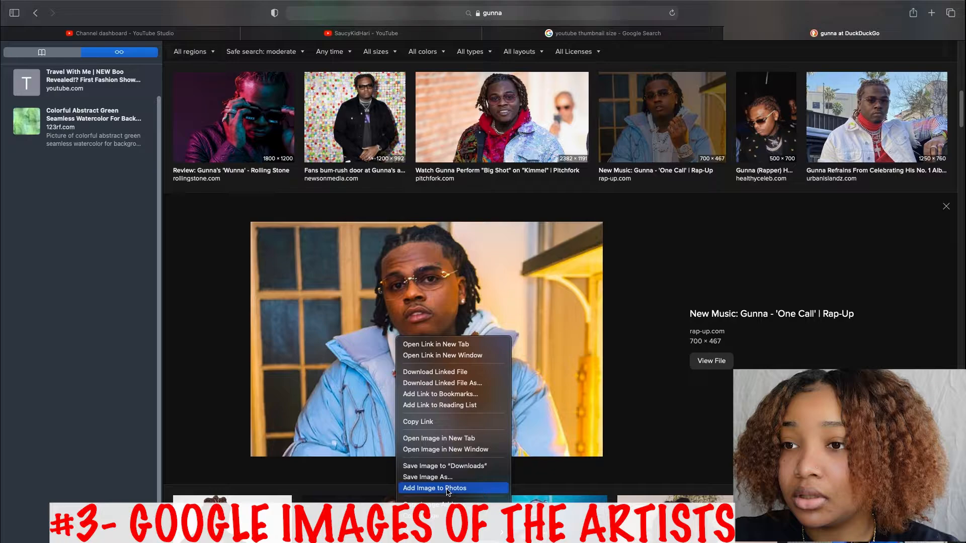
pyautogui.click(430, 518)
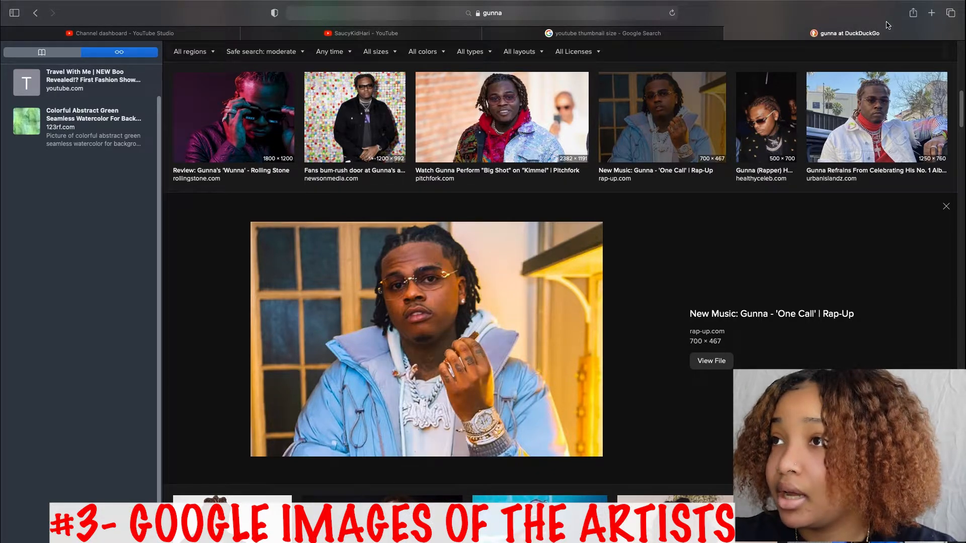
# - Open the remove.bg website in a new browser tab
pyautogui.click(932, 12)
pyautogui.write('removebackground.com')
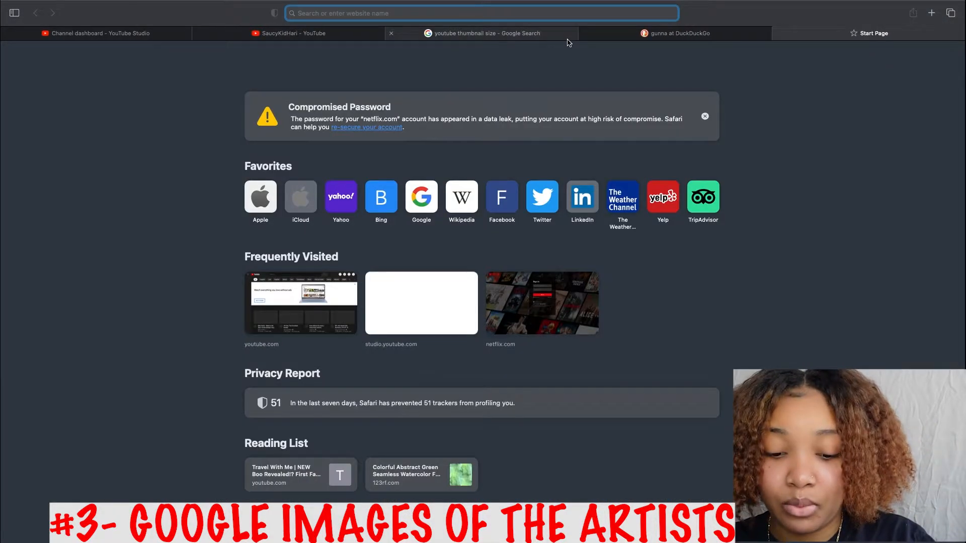
pyautogui.write('move b')
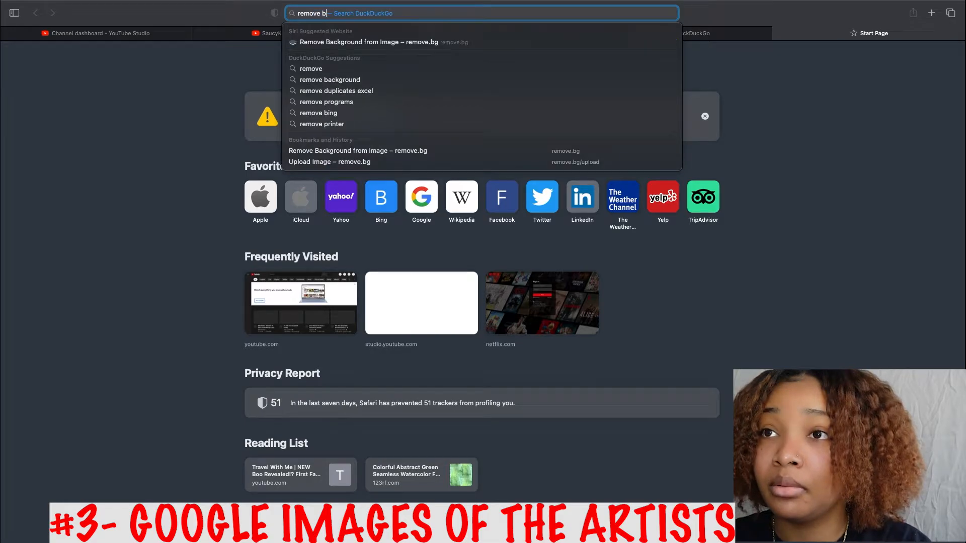
pyautogui.click(465, 43)
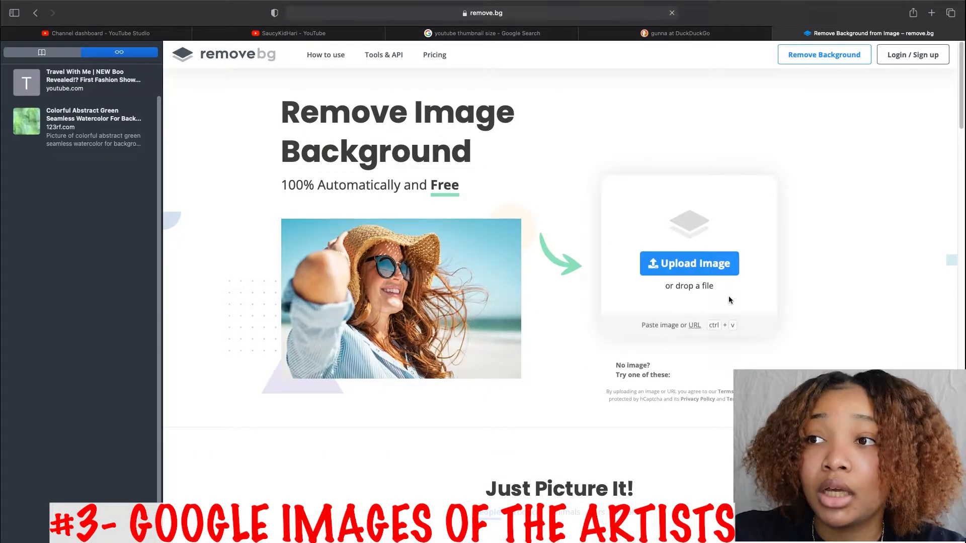
# - Remove the background from the copied Gunna photo and download the 612 × 408 preview cut-out
pyautogui.click(713, 271)
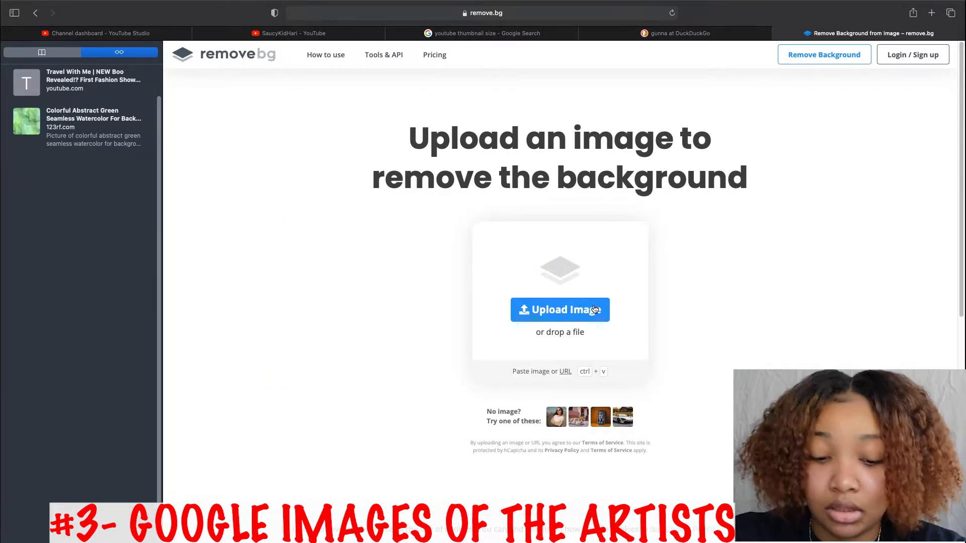
pyautogui.click(609, 281)
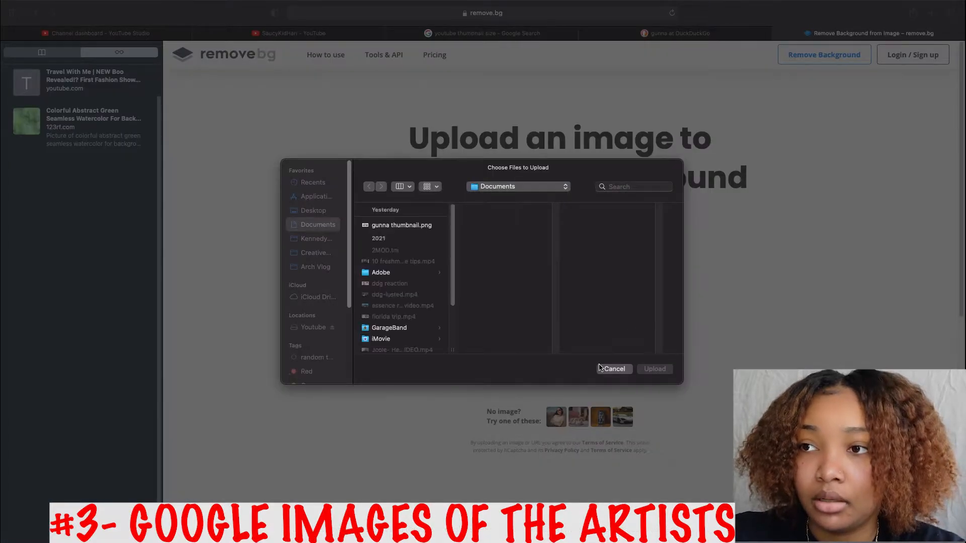
pyautogui.click(608, 368)
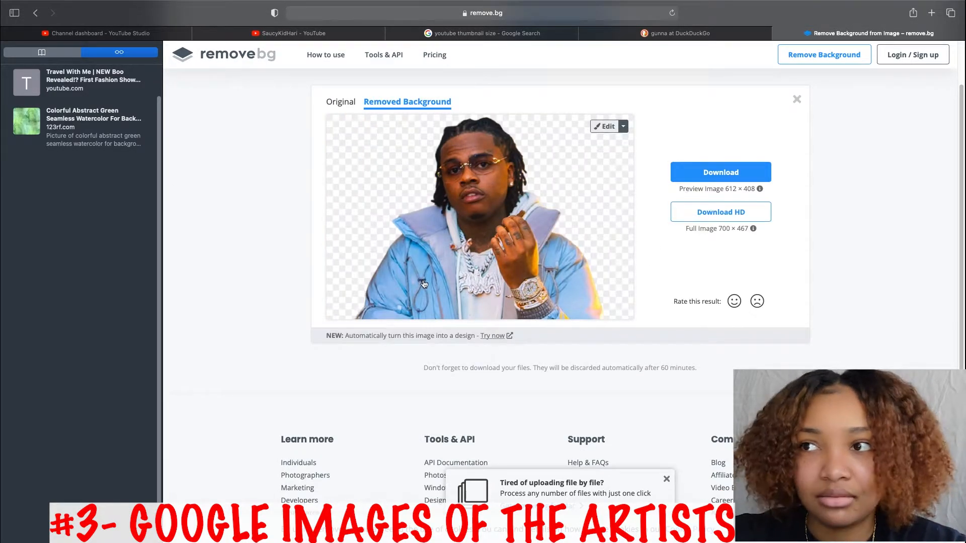
pyautogui.click(701, 173)
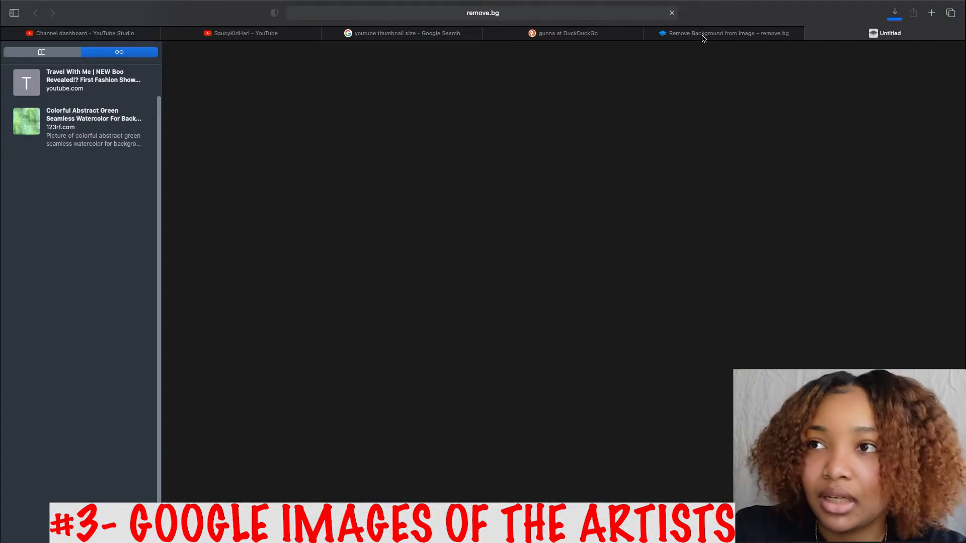
# - Find a Chloe Bailey photo in a white blazer through image search and download its background-free version from remove.bg
pyautogui.click(592, 35)
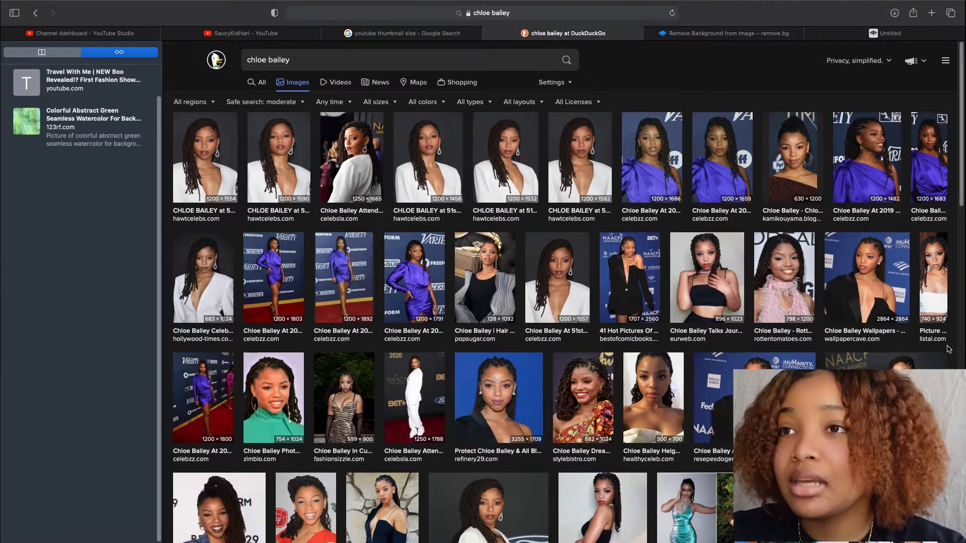
pyautogui.click(189, 142)
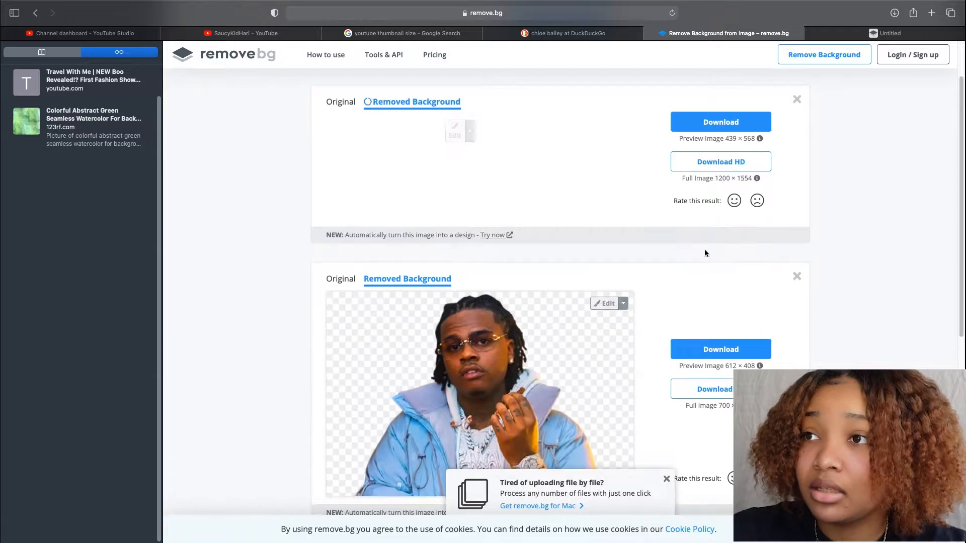
pyautogui.click(720, 195)
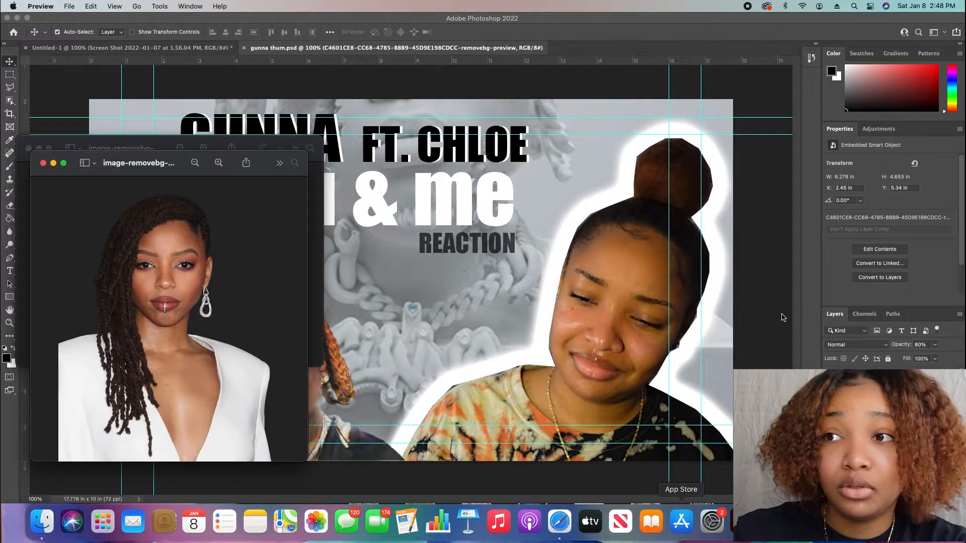
# - Switch to Photoshop and place the Gunna and Chloe cut-outs from Downloads as embedded images in Untitled-1
pyautogui.click(767, 226)
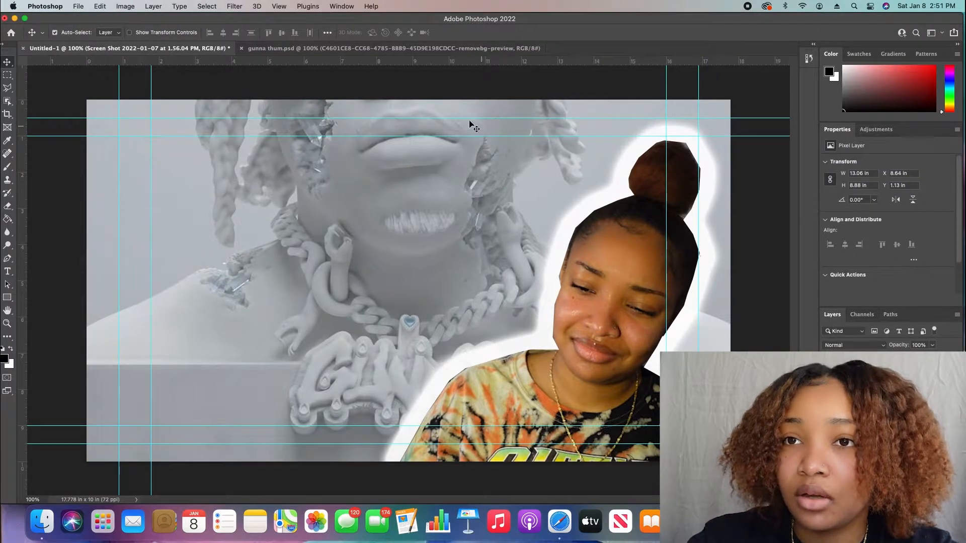
pyautogui.click(79, 6)
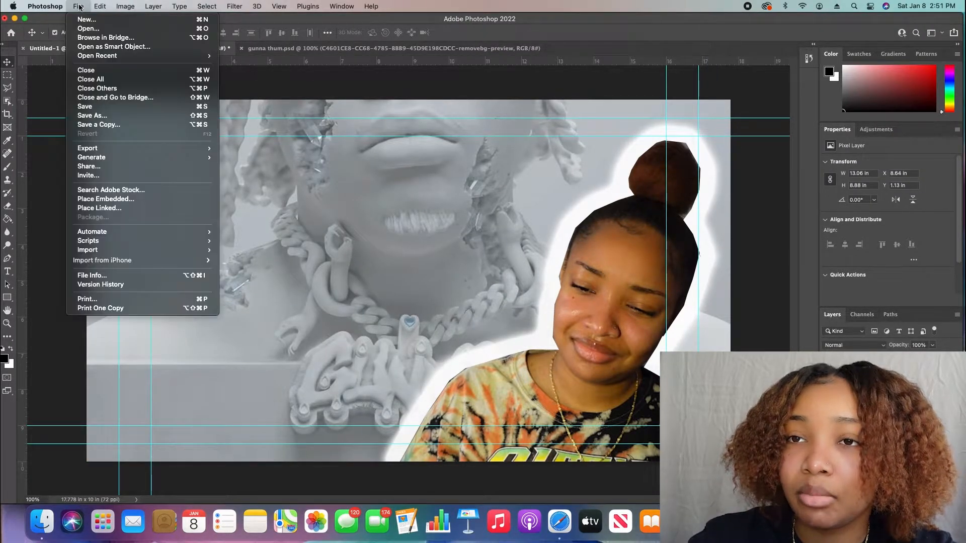
pyautogui.click(166, 203)
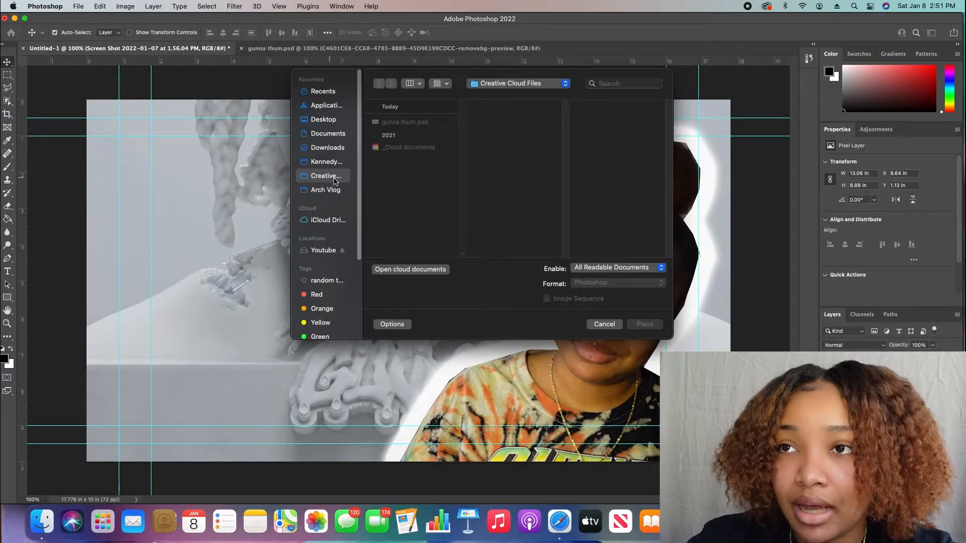
pyautogui.click(341, 149)
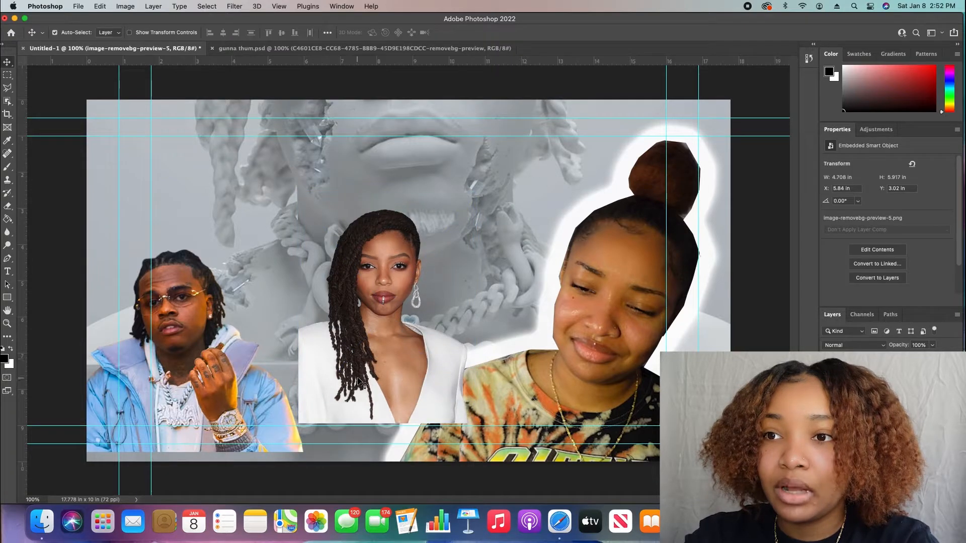
# - Position Chloe's cut-out along the canvas's lower edge between Gunna and the creator, at X 5.23 in, Y 4.51 in
pyautogui.moveTo(358, 381); pyautogui.dragTo(358, 402)
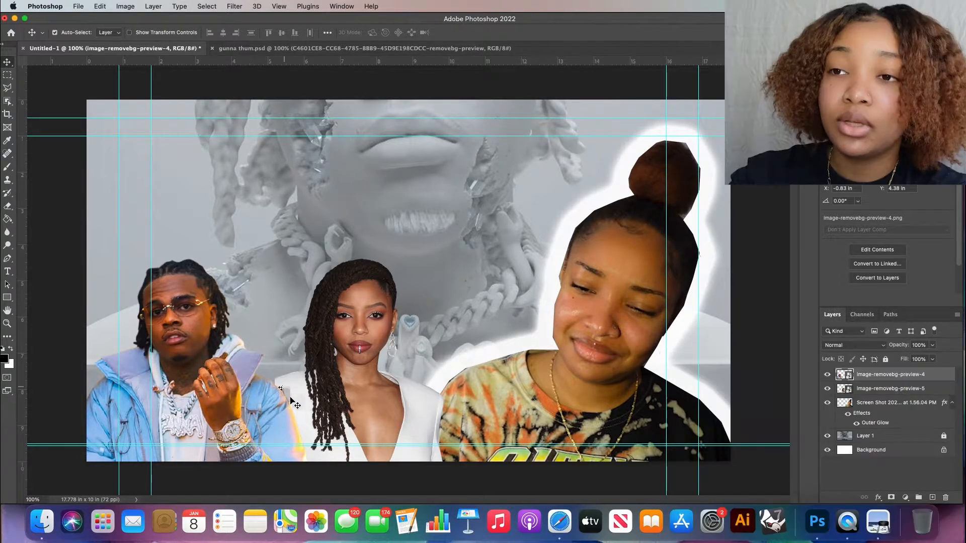
pyautogui.moveTo(295, 406); pyautogui.dragTo(297, 411)
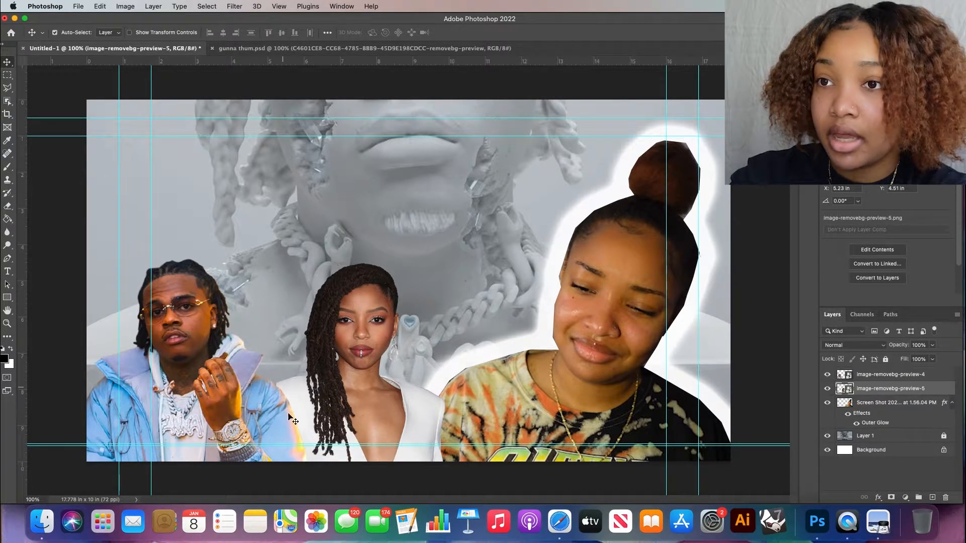
# - Try Gunna's layer image-removebg-preview-4 beneath Chloe's layer, and return it to the top of the stack
pyautogui.click(181, 380)
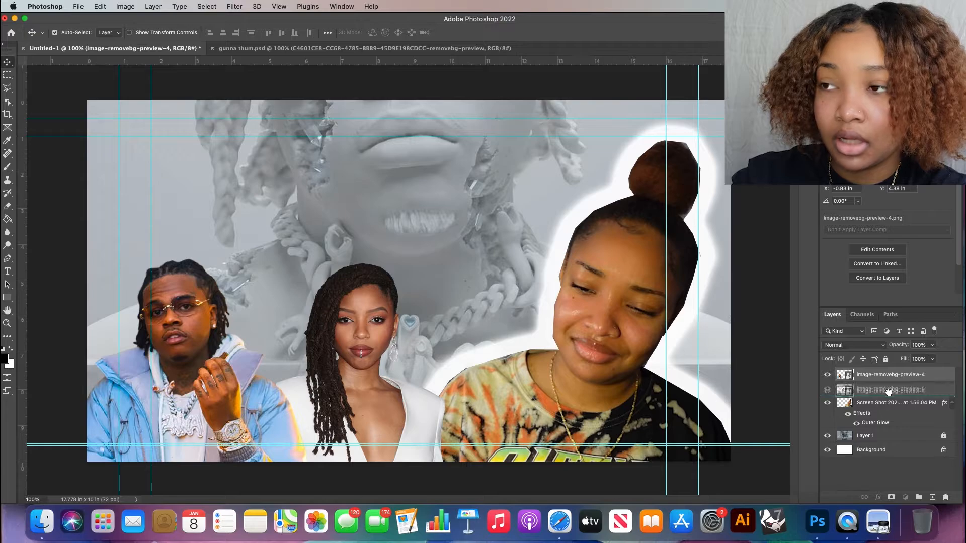
pyautogui.moveTo(888, 391); pyautogui.dragTo(891, 395)
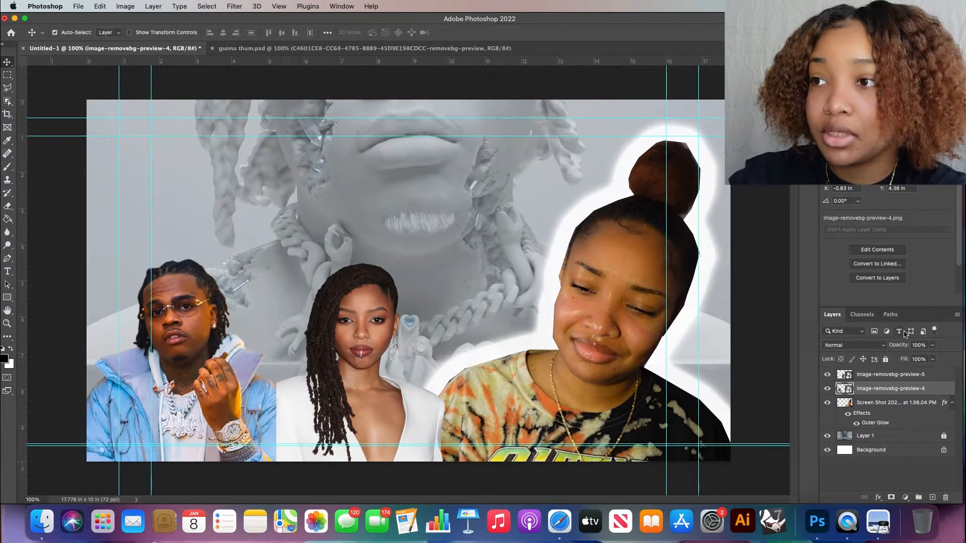
pyautogui.moveTo(908, 393); pyautogui.dragTo(895, 376)
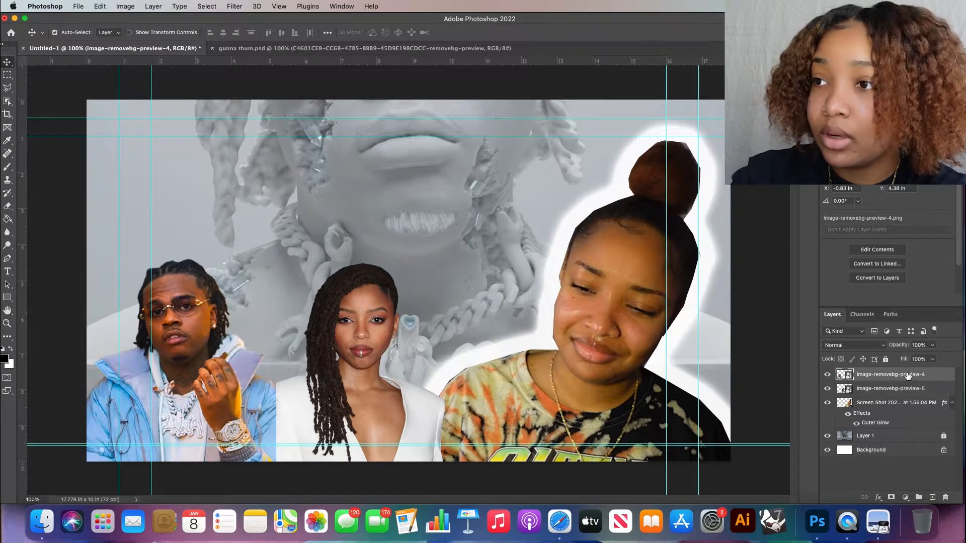
# - Rename the two artist layers gunna and chloe, and the creator's cut-out layer me
pyautogui.doubleClick(894, 374)
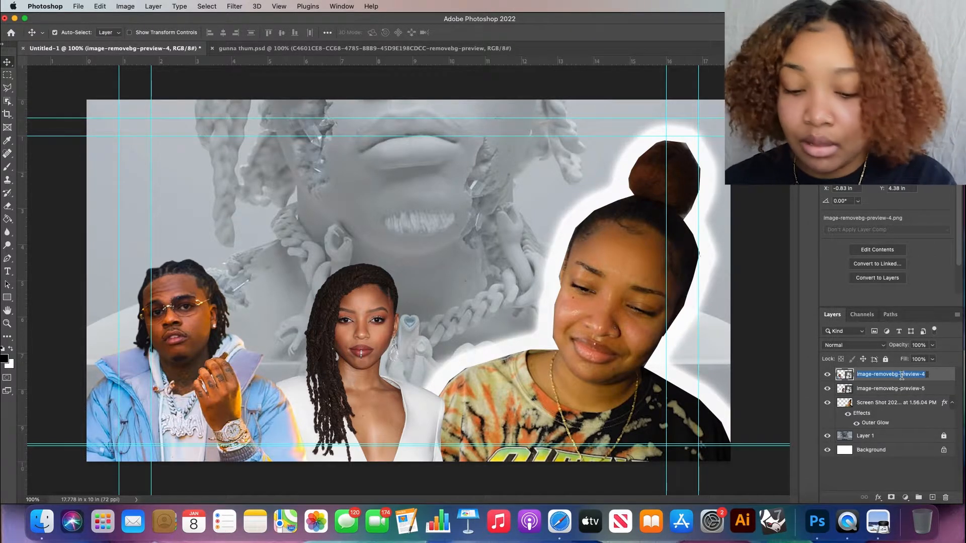
pyautogui.write('gunna')
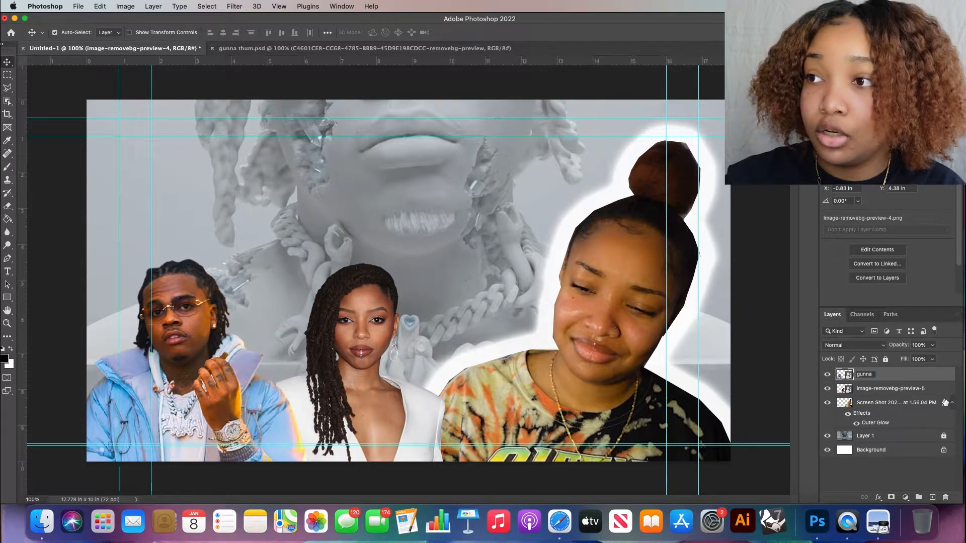
pyautogui.press('Return')
pyautogui.doubleClick(888, 388)
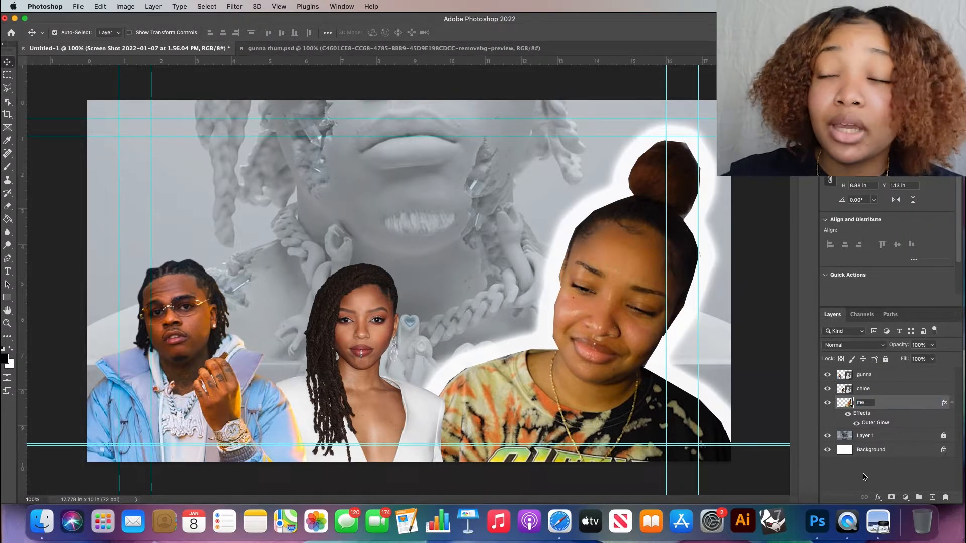
# - Move Chloe's cut-out closer to Gunna, at X 4.59 in, Y 4.52 in, and lower its opacity to 86%
pyautogui.press('Return')
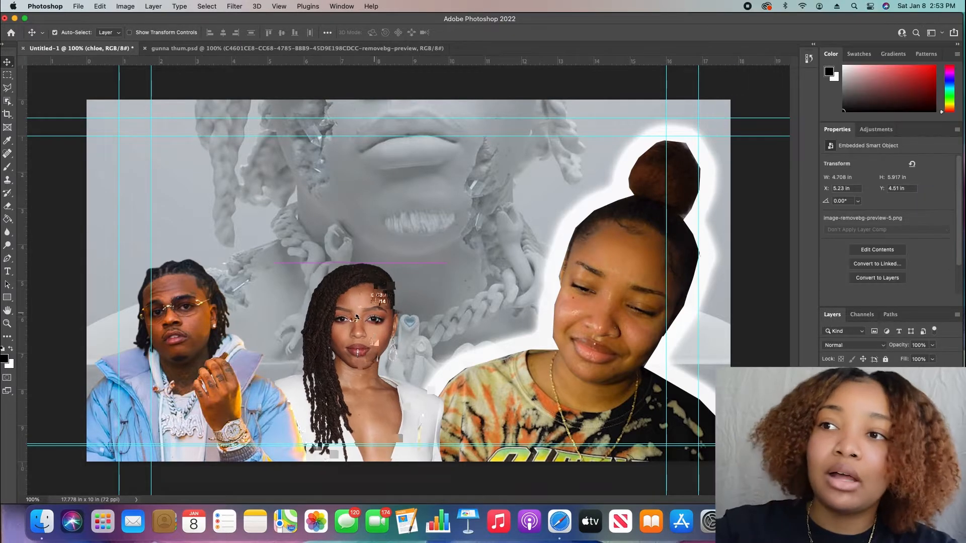
pyautogui.moveTo(362, 327); pyautogui.dragTo(339, 337)
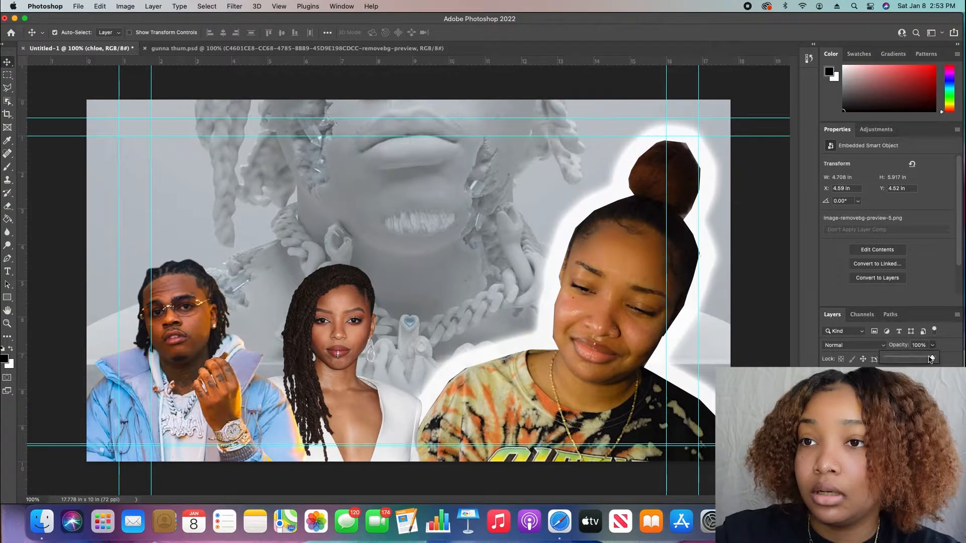
pyautogui.click(923, 358)
pyautogui.moveTo(925, 359); pyautogui.dragTo(926, 359)
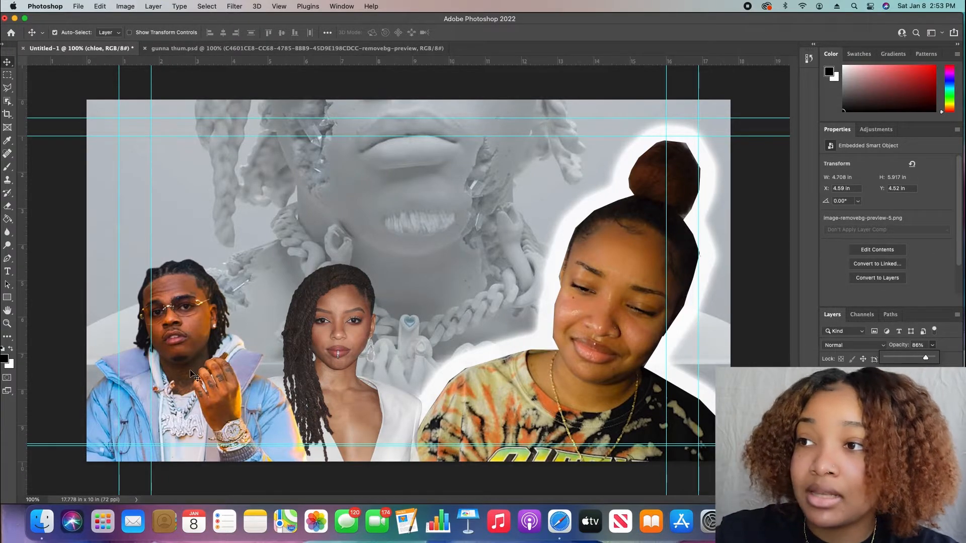
# - Lower the opacity of Gunna's cut-out to 85% and shift Chloe's to X 4.37 in, Y 4.38 in
pyautogui.click(221, 371)
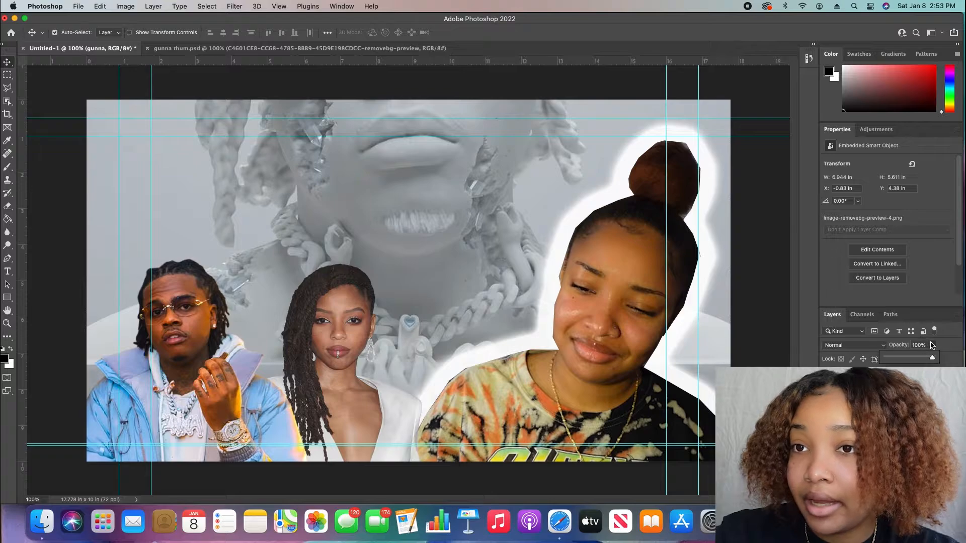
pyautogui.moveTo(925, 357); pyautogui.dragTo(925, 358)
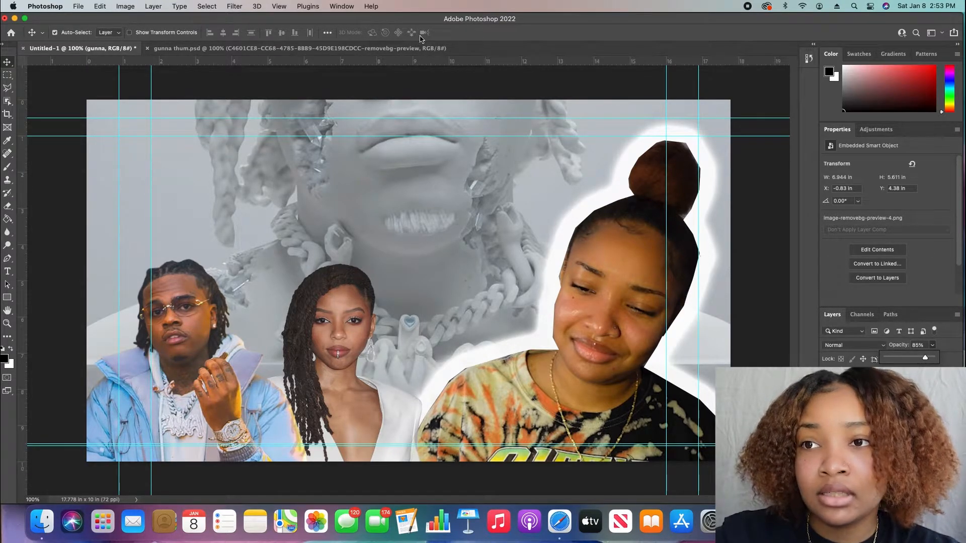
pyautogui.moveTo(319, 330); pyautogui.dragTo(309, 325)
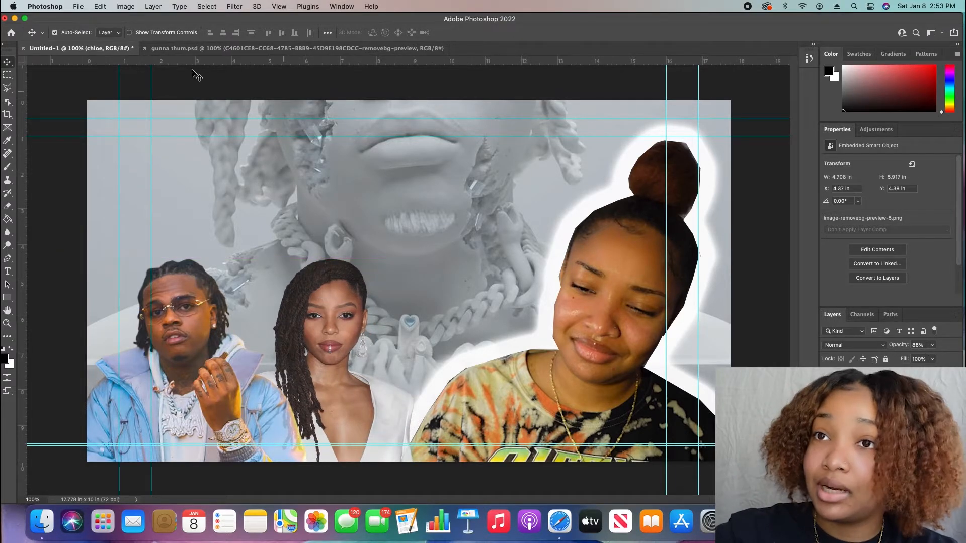
# - Compare the layout with the finished thumbnail in gunna thum.psd and return to Untitled-1
pyautogui.click(214, 48)
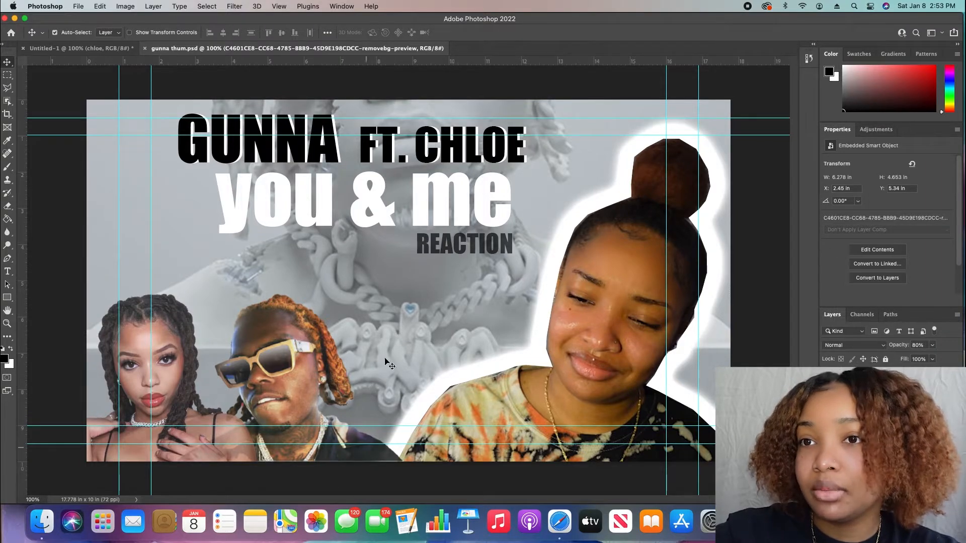
pyautogui.click(81, 48)
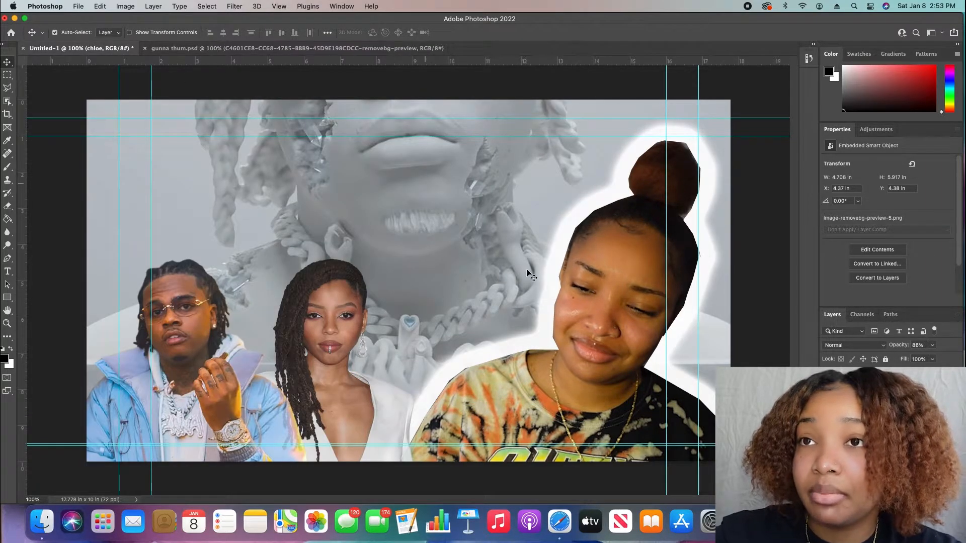
pyautogui.hotkey('ctrl', 'Tab')
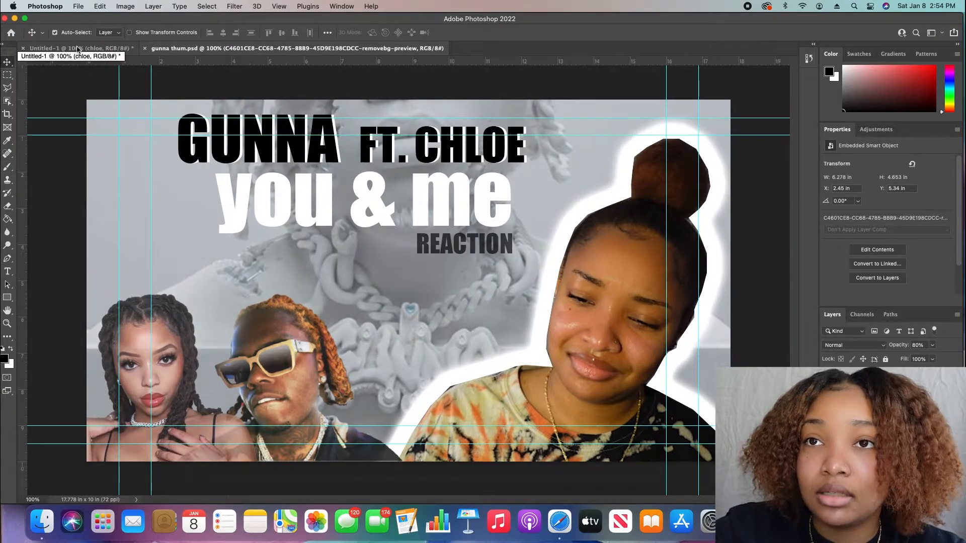
pyautogui.click(78, 49)
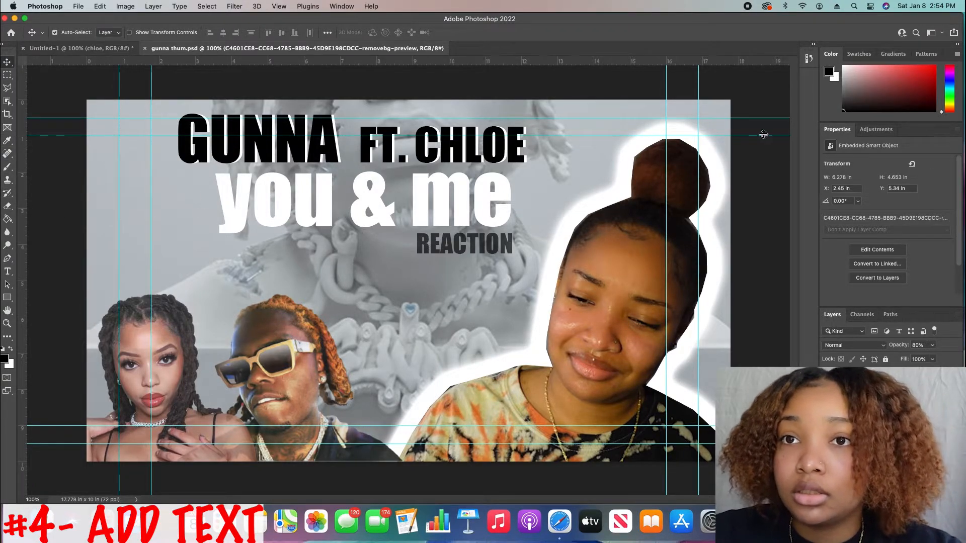
pyautogui.click(112, 52)
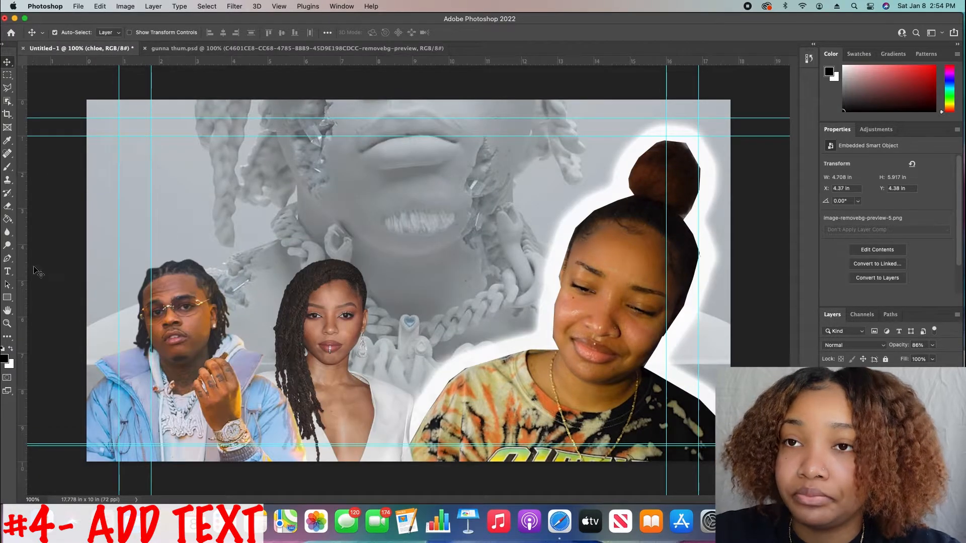
# - Add a centred text box across the canvas's upper part reading GUNNA FT. CHLOE in white 72 pt Impact
pyautogui.click(8, 271)
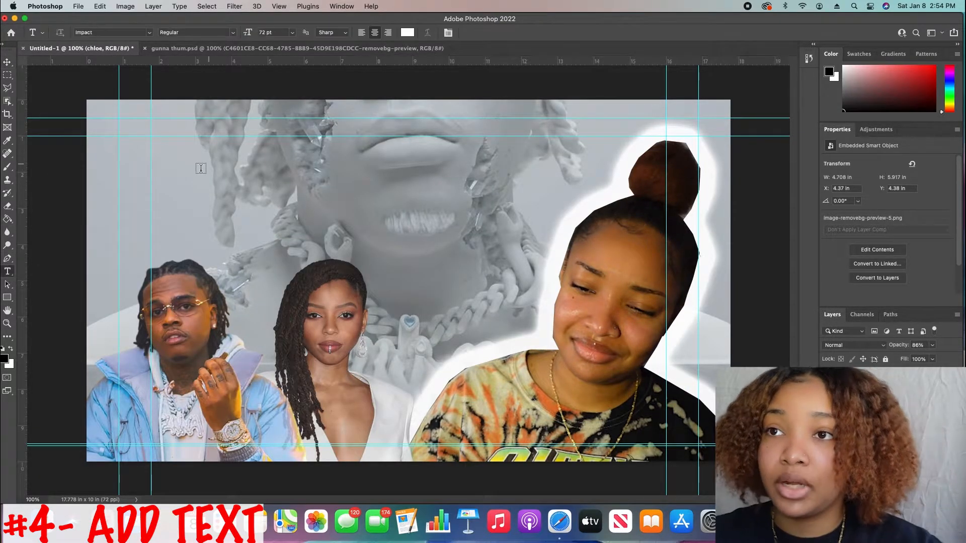
pyautogui.moveTo(157, 152); pyautogui.dragTo(585, 231)
pyautogui.write('gunn')
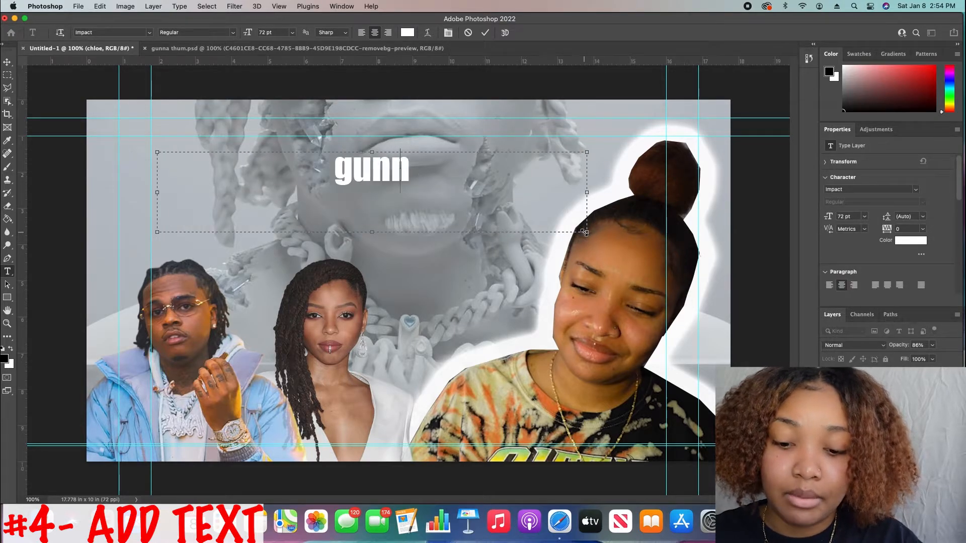
pyautogui.press('BackSpace')
pyautogui.press('BackSpace')
pyautogui.press('BackSpace')
pyautogui.press('BackSpace')
pyautogui.write('gun')
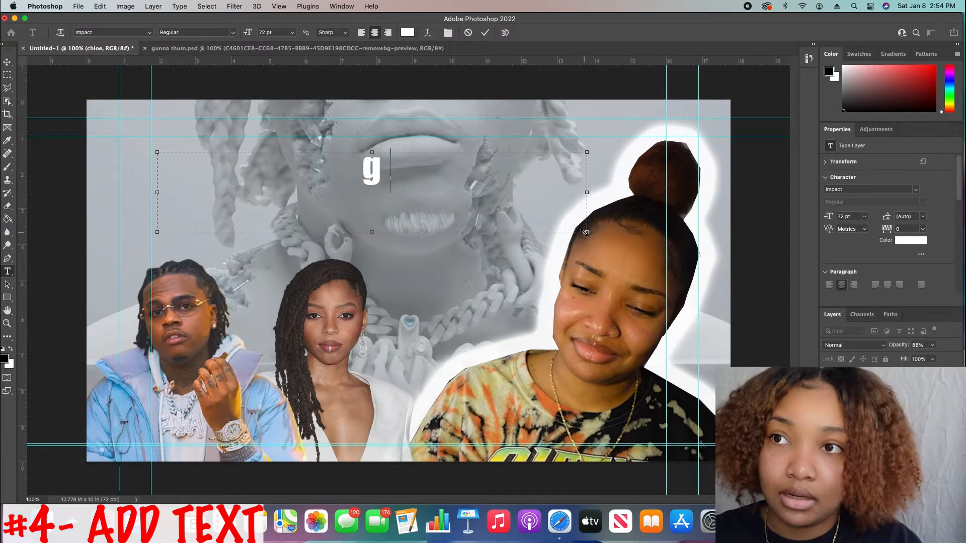
pyautogui.press('BackSpace')
pyautogui.press('BackSpace')
pyautogui.press('BackSpace')
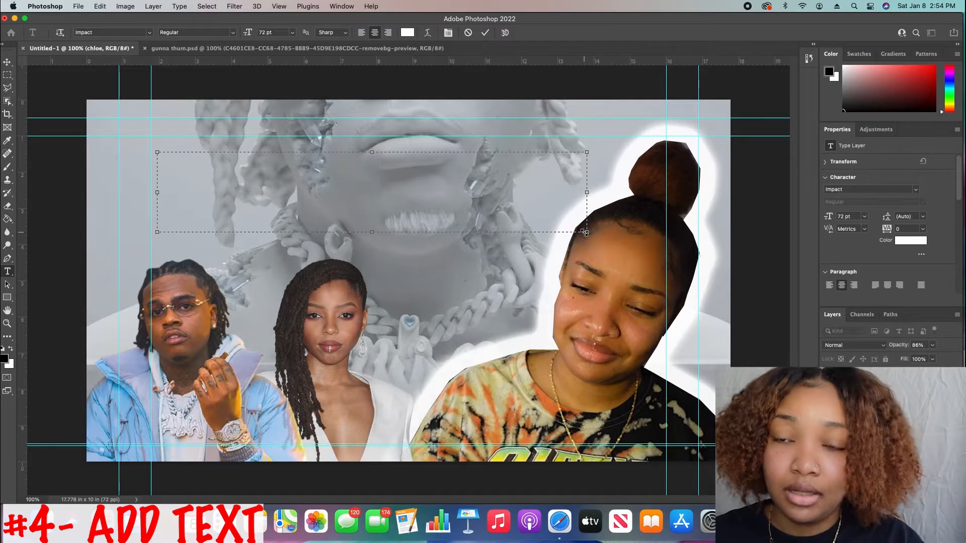
pyautogui.write('GUNNA')
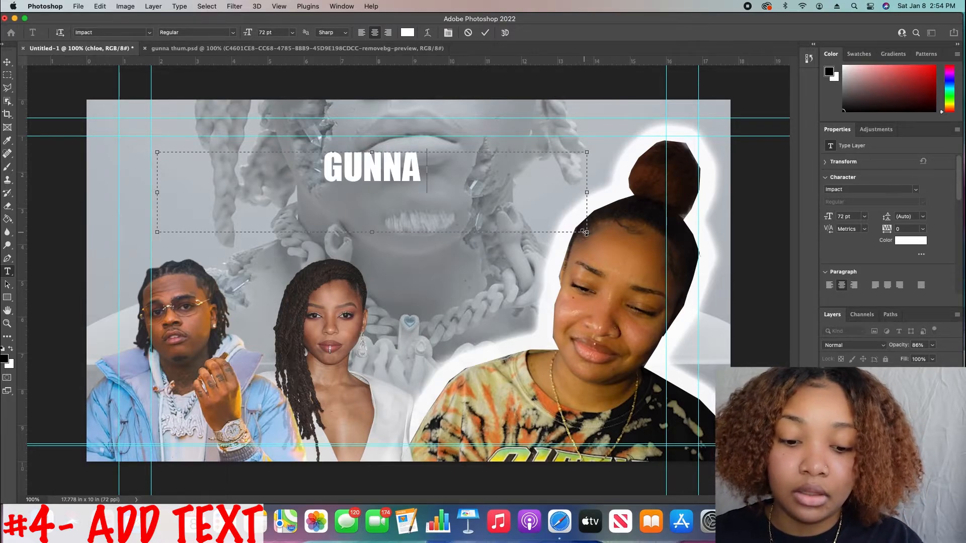
pyautogui.write(' FT. CHLOE')
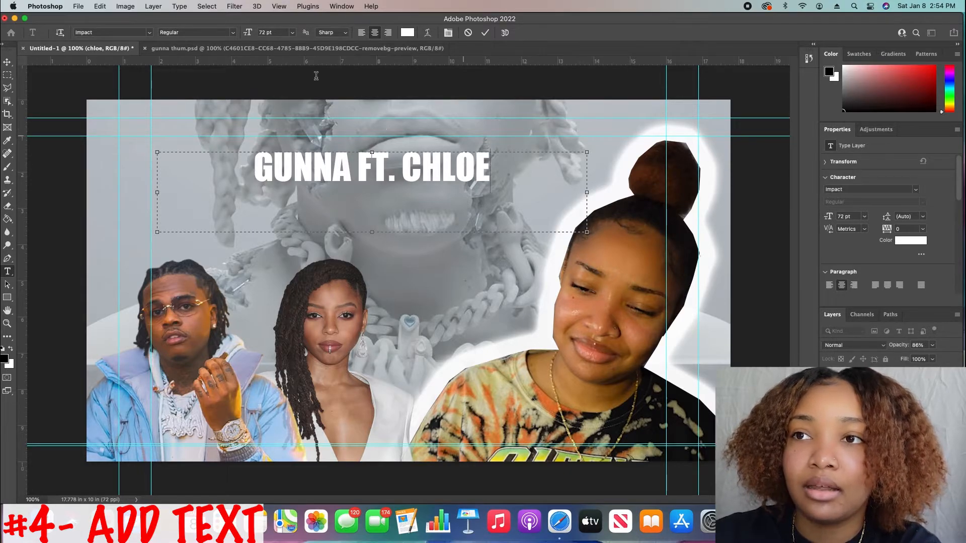
# - Try the word GUNNA in the heading at 100 pt
pyautogui.doubleClick(320, 163)
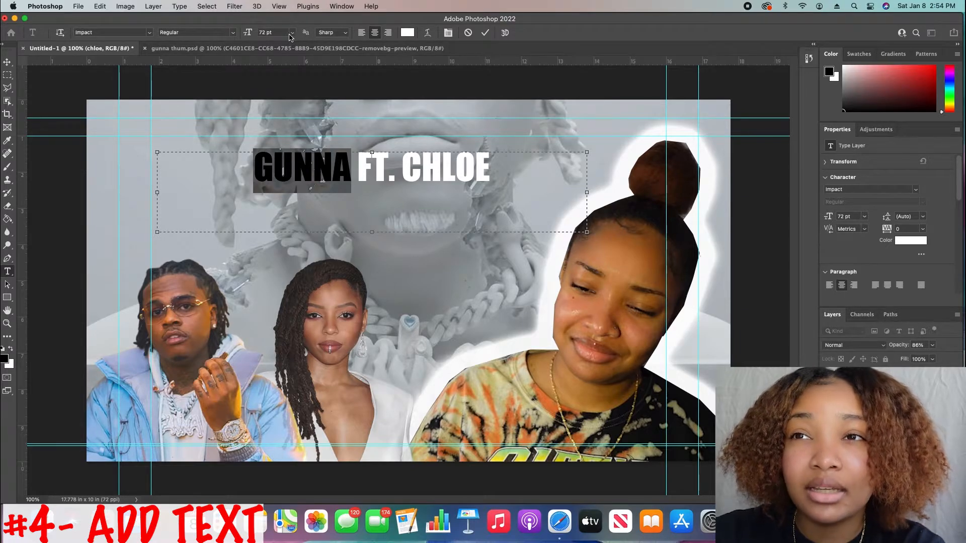
pyautogui.click(268, 33)
pyautogui.write('100pt')
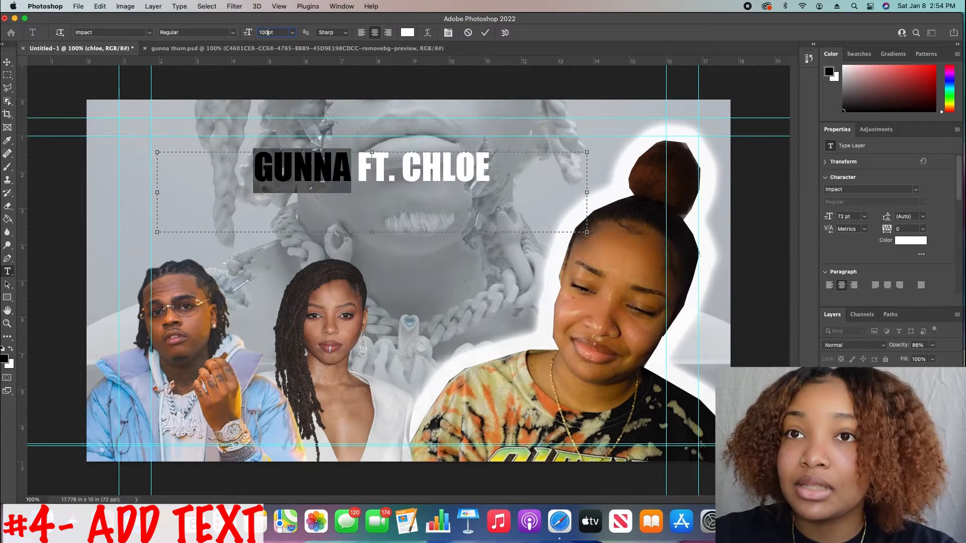
pyautogui.press('Return')
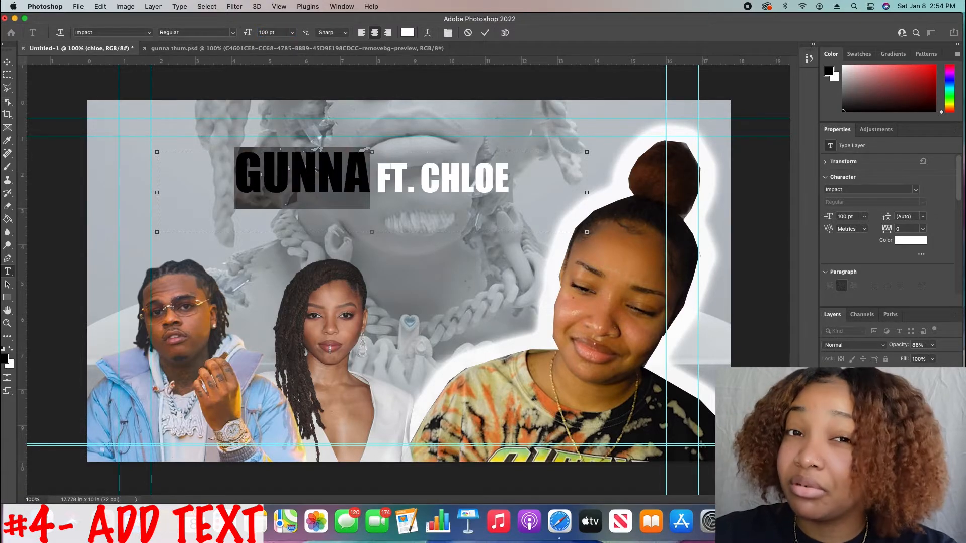
pyautogui.click(6, 62)
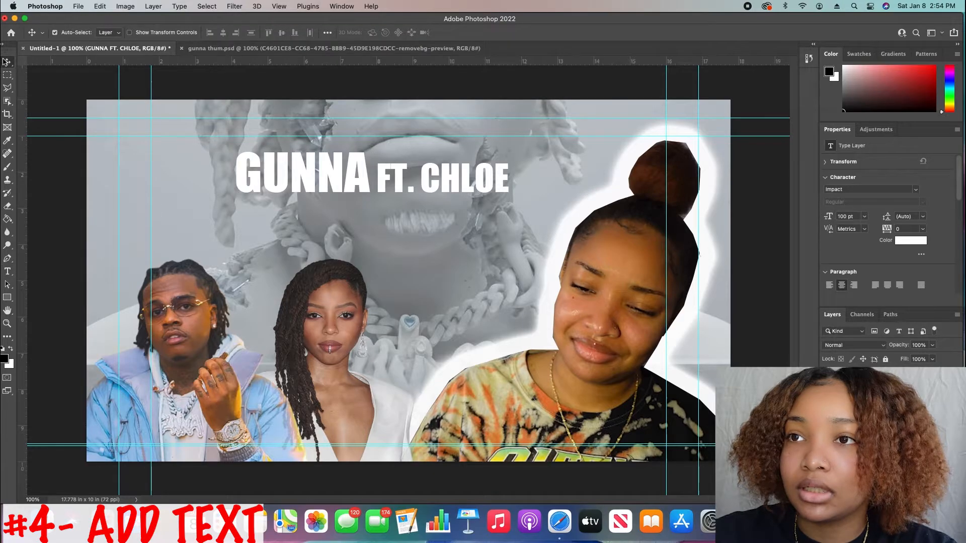
# - Set the word GUNNA to 120 pt and move the heading slightly up, close to the canvas's upper guides
pyautogui.doubleClick(365, 180)
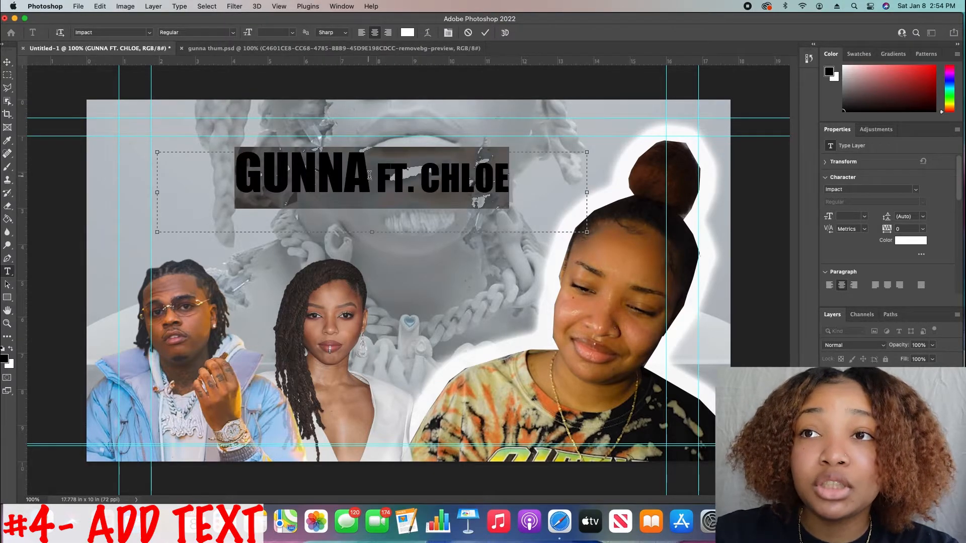
pyautogui.click(270, 165)
pyautogui.doubleClick(270, 165)
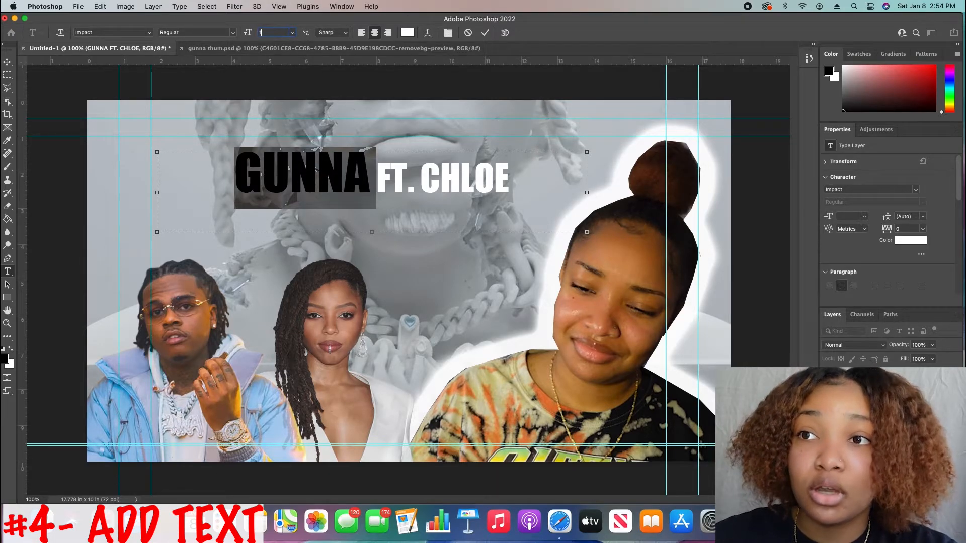
pyautogui.write('120')
pyautogui.press('Return')
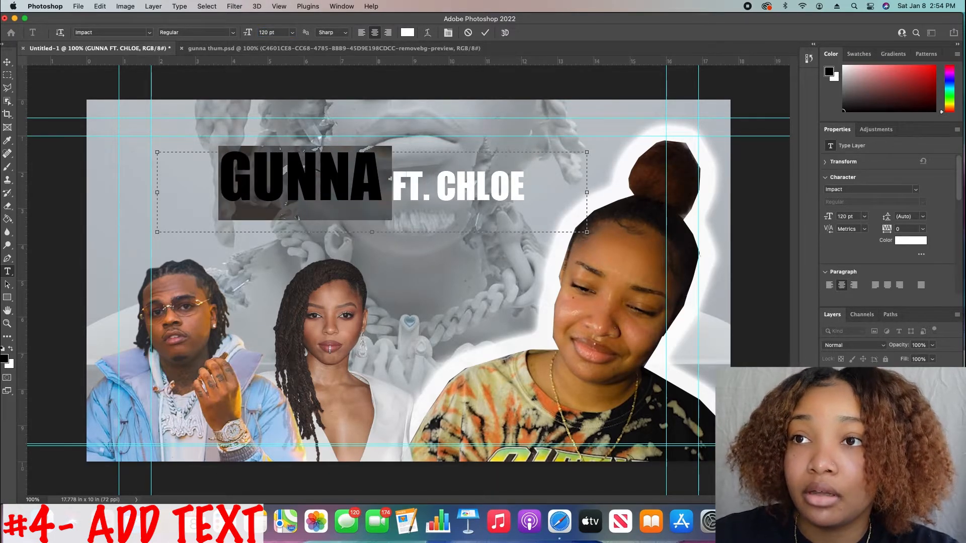
pyautogui.click(7, 62)
pyautogui.moveTo(367, 182); pyautogui.dragTo(370, 169)
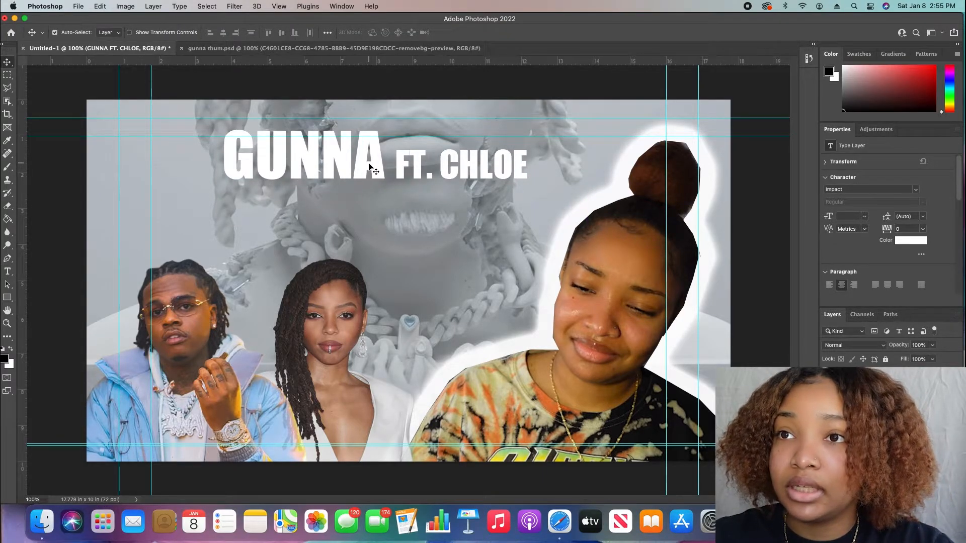
# - Duplicate the GUNNA FT. CHLOE heading, colour the copy black, and overlay it slightly offset on the white original
pyautogui.click(368, 48)
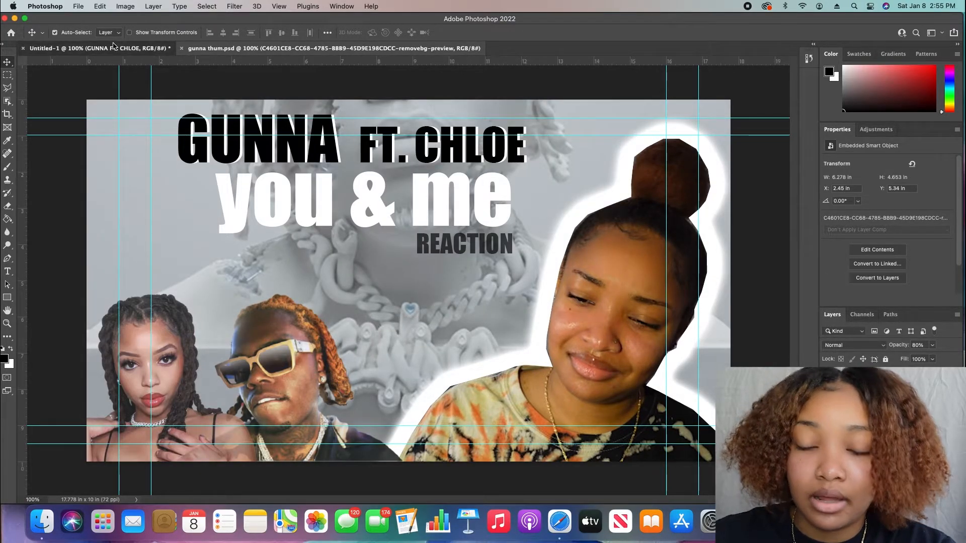
pyautogui.click(114, 48)
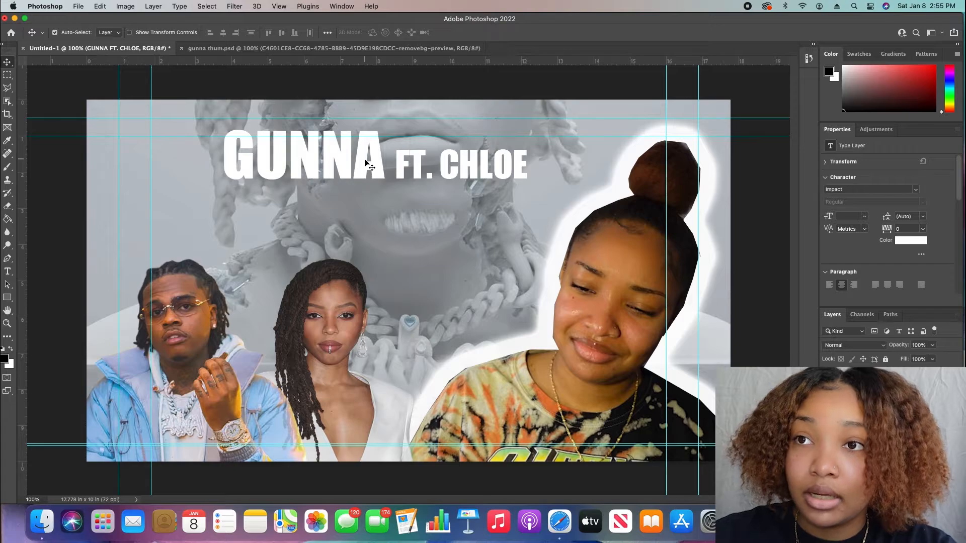
pyautogui.moveTo(370, 164); pyautogui.dragTo(378, 248)
pyautogui.doubleClick(378, 245)
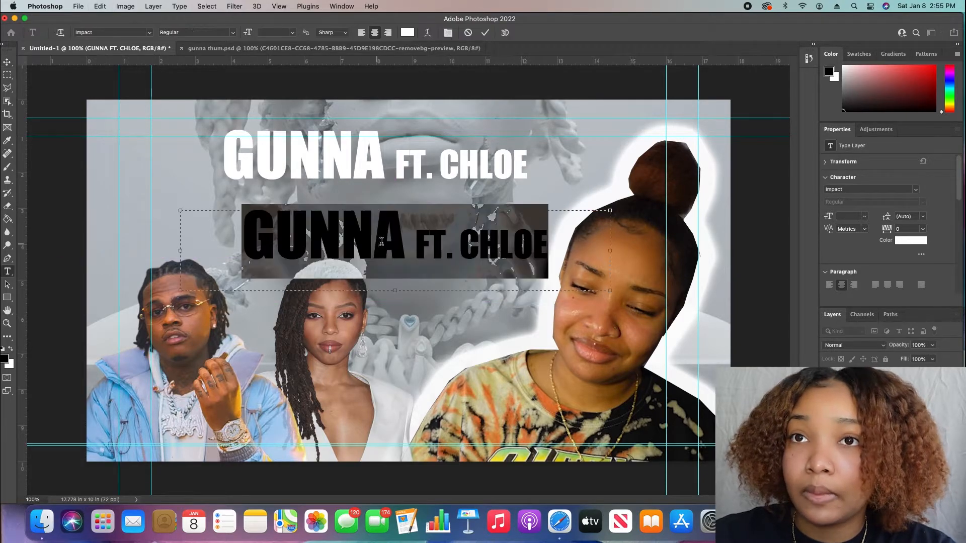
pyautogui.click(860, 106)
pyautogui.click(7, 62)
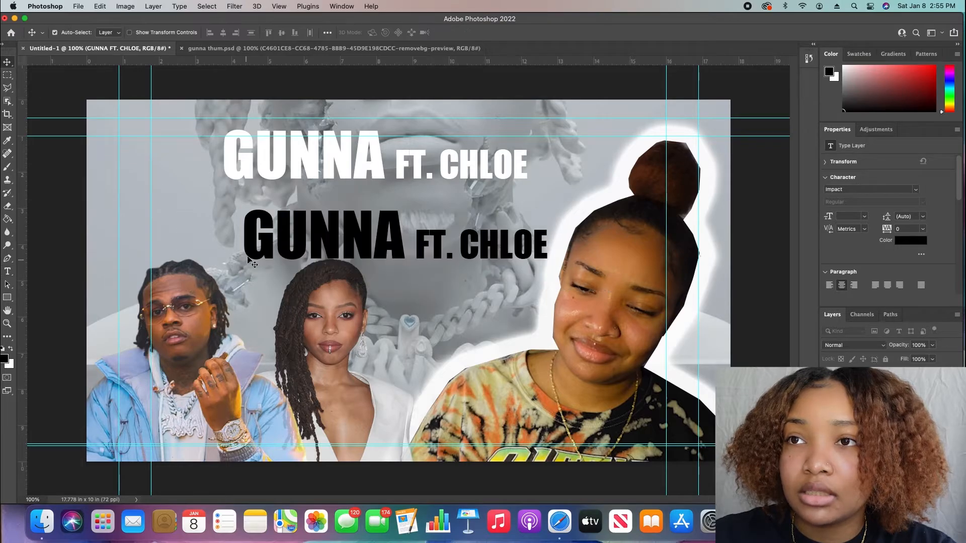
pyautogui.moveTo(254, 237); pyautogui.dragTo(236, 154)
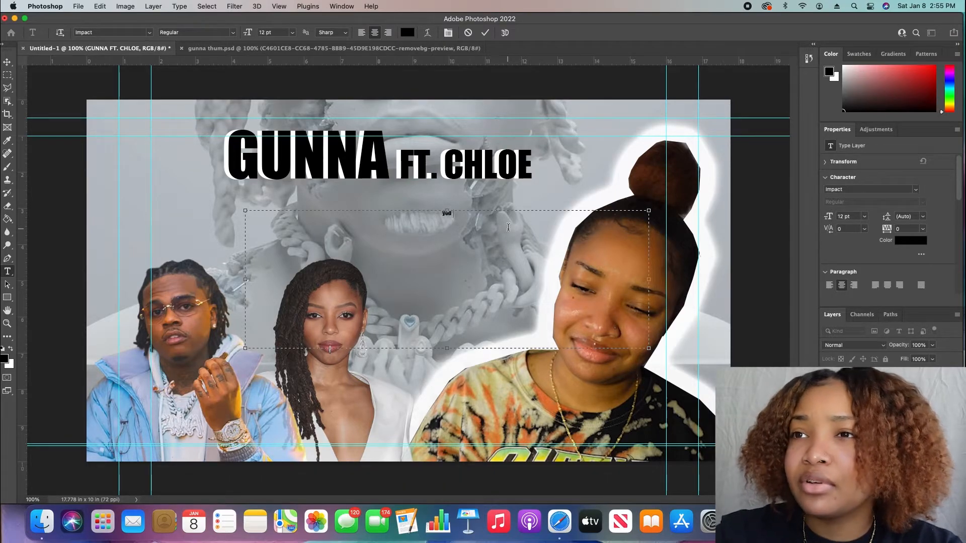
# - Add the text you & me in black Impact beneath the heading, at 120 pt
pyautogui.write('me')
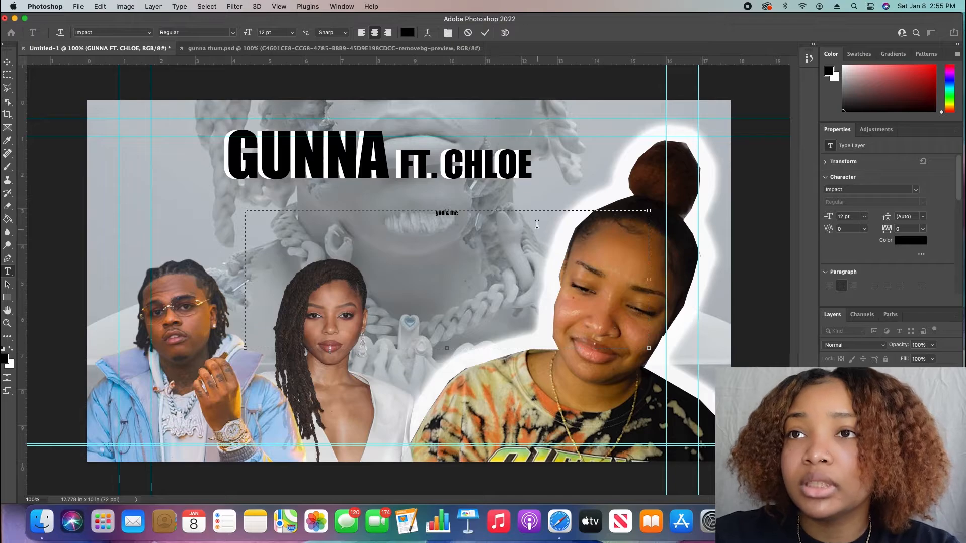
pyautogui.press('super+a')
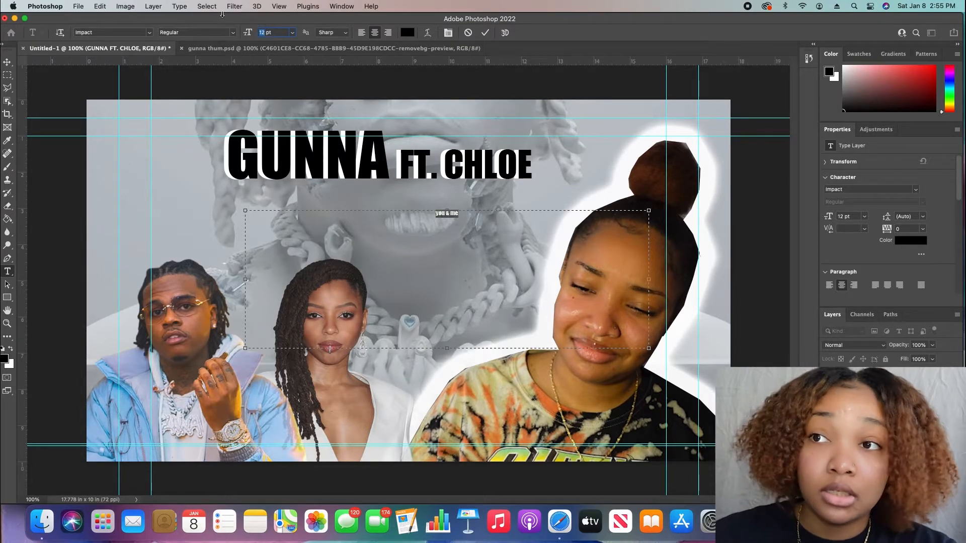
pyautogui.press('Return')
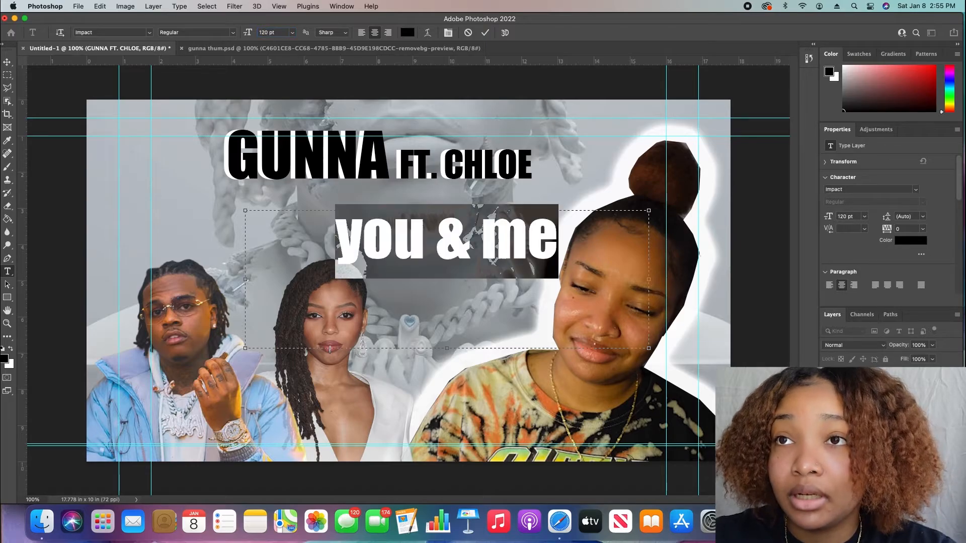
# - Reduce the you & me text to 100 pt
pyautogui.click(264, 32)
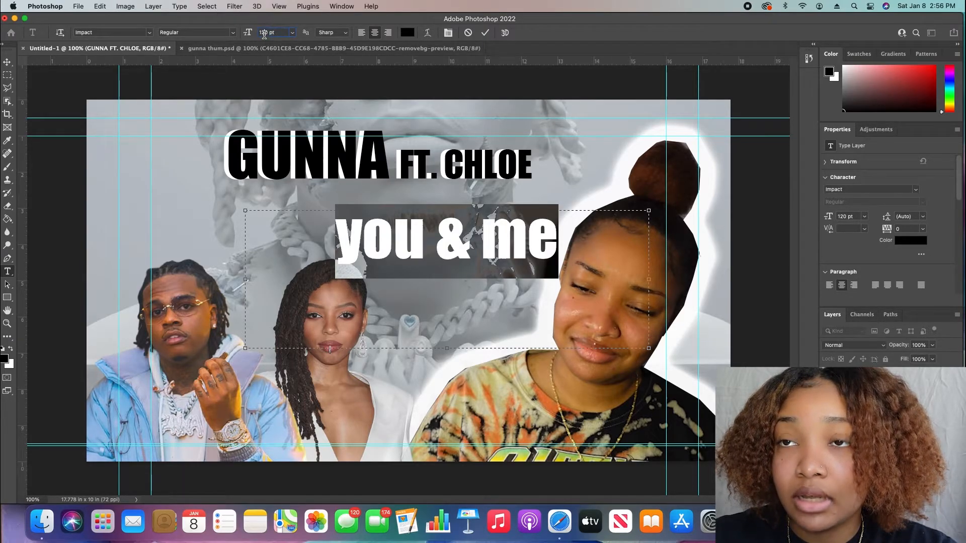
pyautogui.click(265, 31)
pyautogui.press('BackSpace')
pyautogui.write('0')
pyautogui.press('Return')
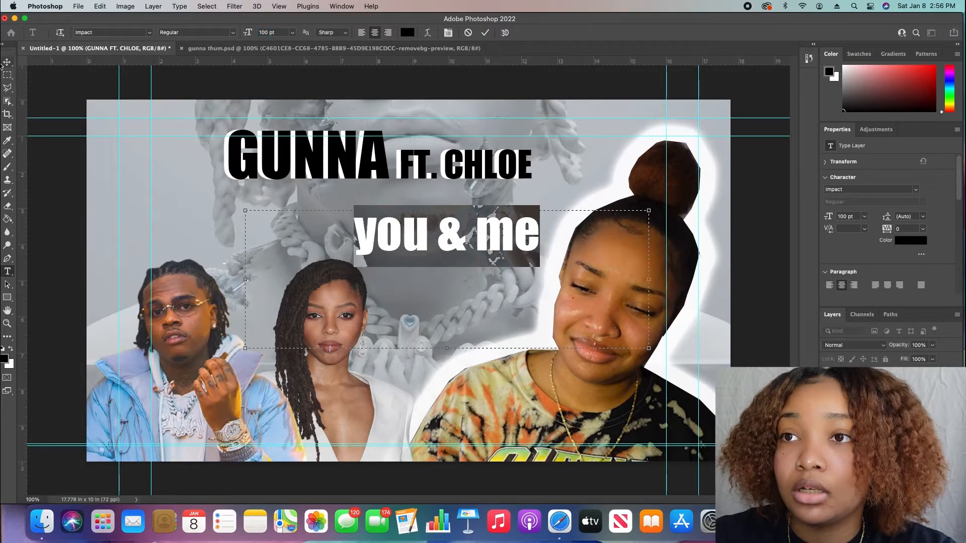
# - Move the you & me text up directly beneath the GUNNA FT. CHLOE heading and colour it white
pyautogui.click(7, 61)
pyautogui.moveTo(452, 241); pyautogui.dragTo(396, 214)
pyautogui.doubleClick(396, 214)
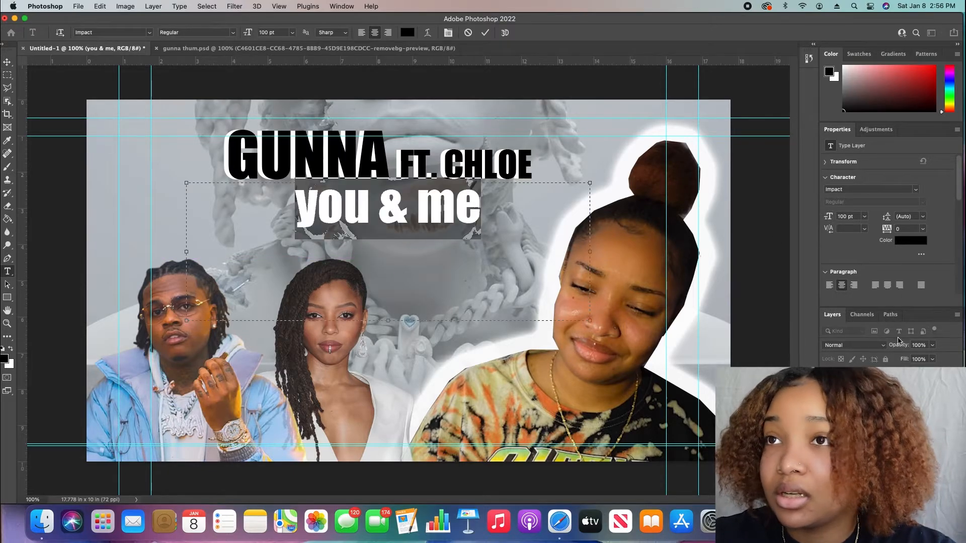
pyautogui.click(408, 33)
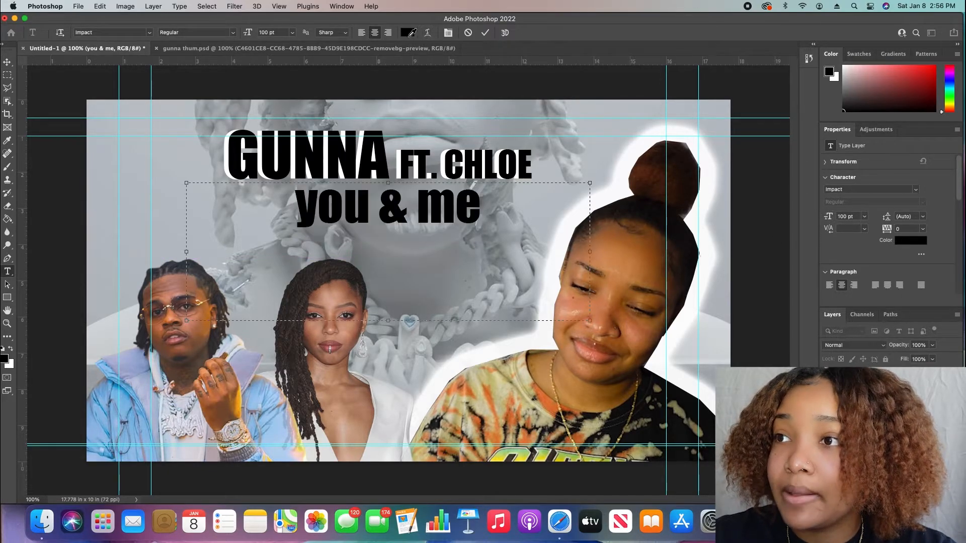
pyautogui.click(592, 192)
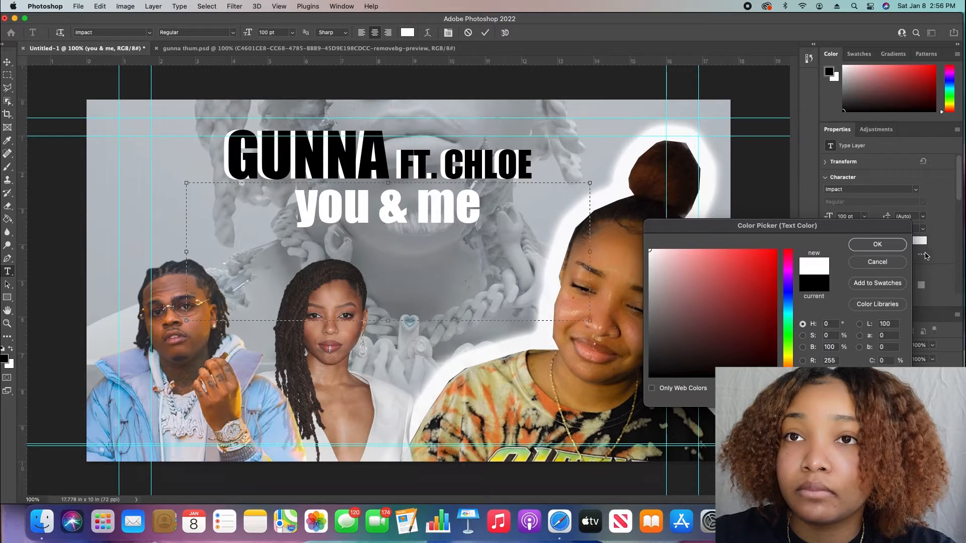
pyautogui.click(877, 244)
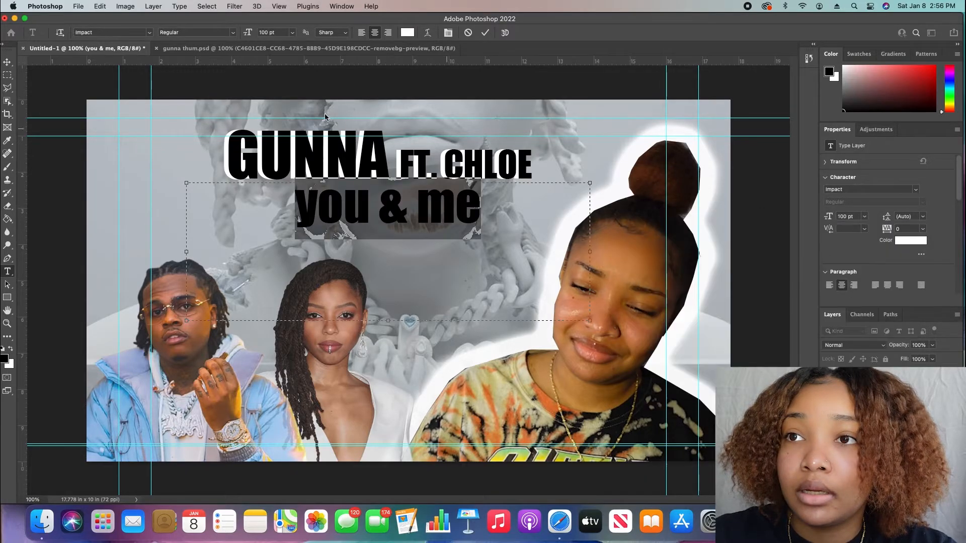
pyautogui.click(8, 62)
pyautogui.moveTo(362, 204); pyautogui.dragTo(359, 198)
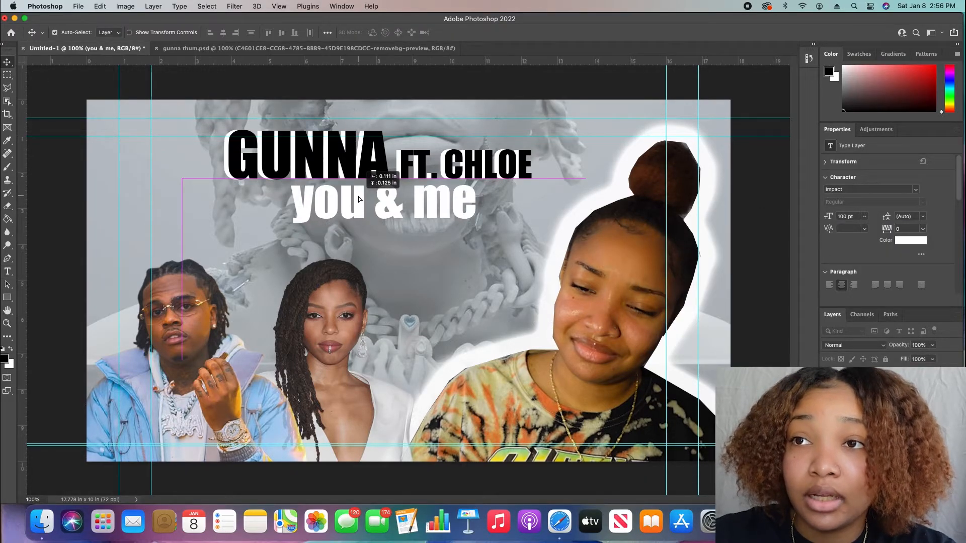
# - Compare the layout with gunna thum.psd and check the font size of its you & me text
pyautogui.click(362, 48)
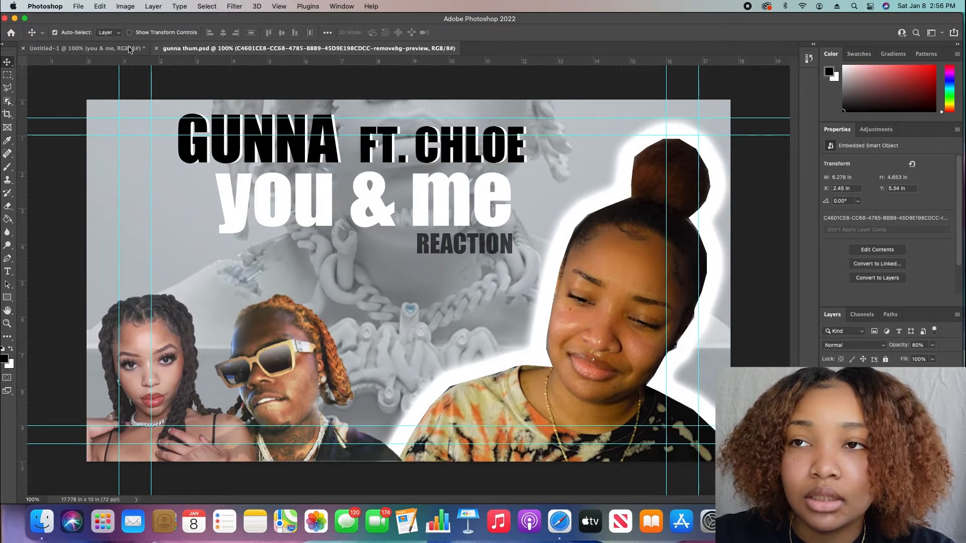
pyautogui.click(130, 49)
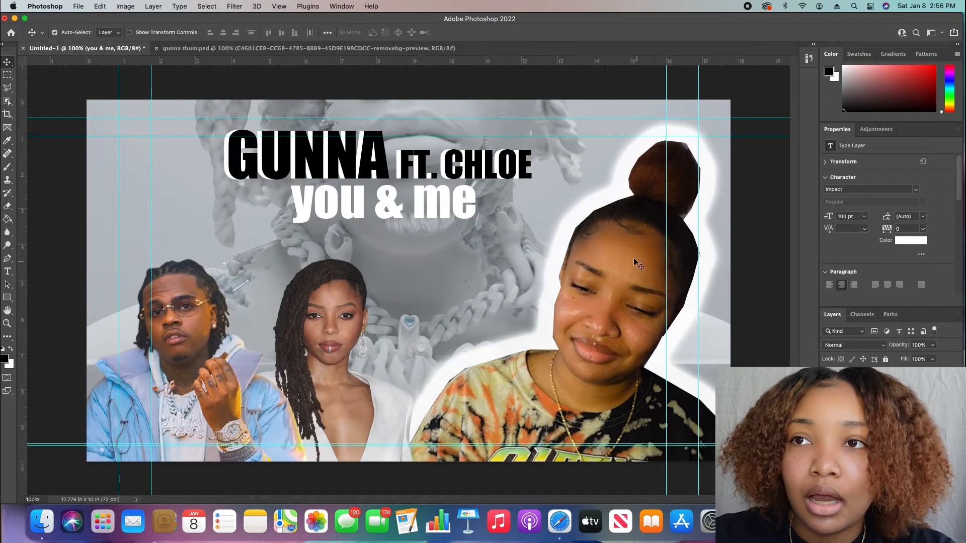
pyautogui.click(294, 50)
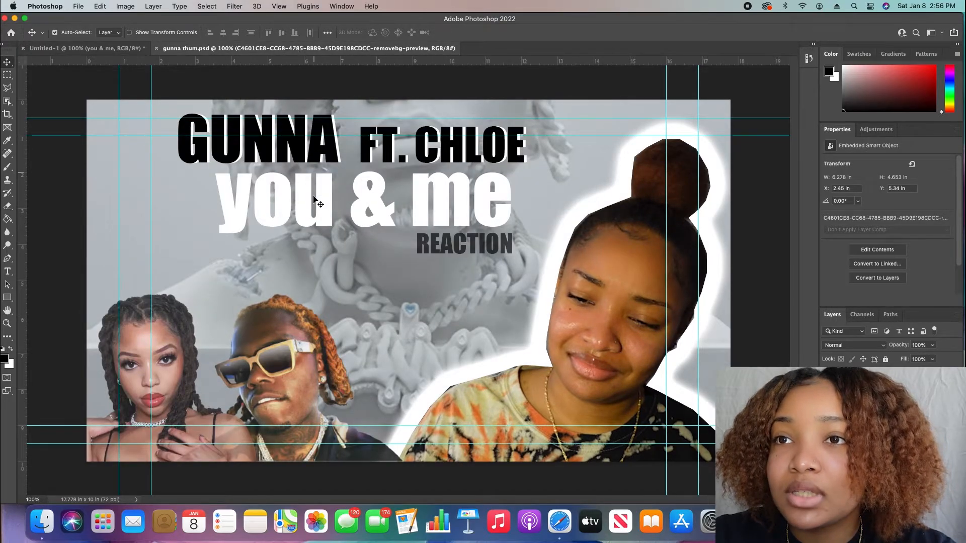
pyautogui.doubleClick(313, 194)
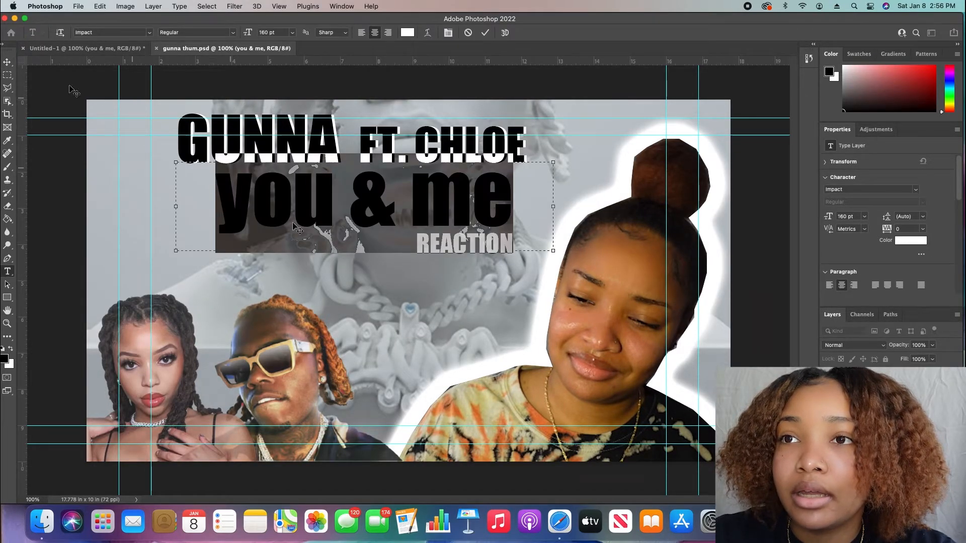
pyautogui.click(113, 48)
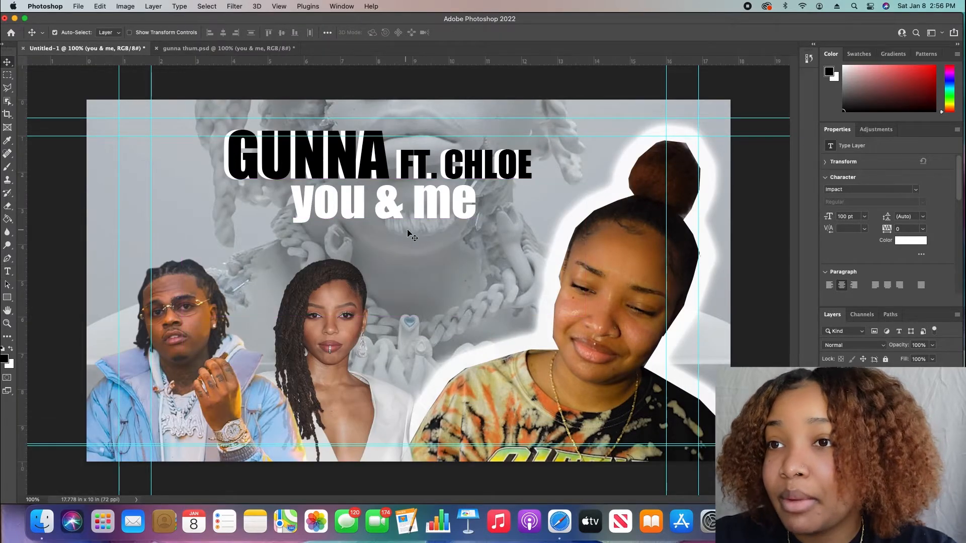
# - Move both layers of the GUNNA FT. CHLOE heading together up and to the left, near the canvas's upper edge
pyautogui.click(316, 301)
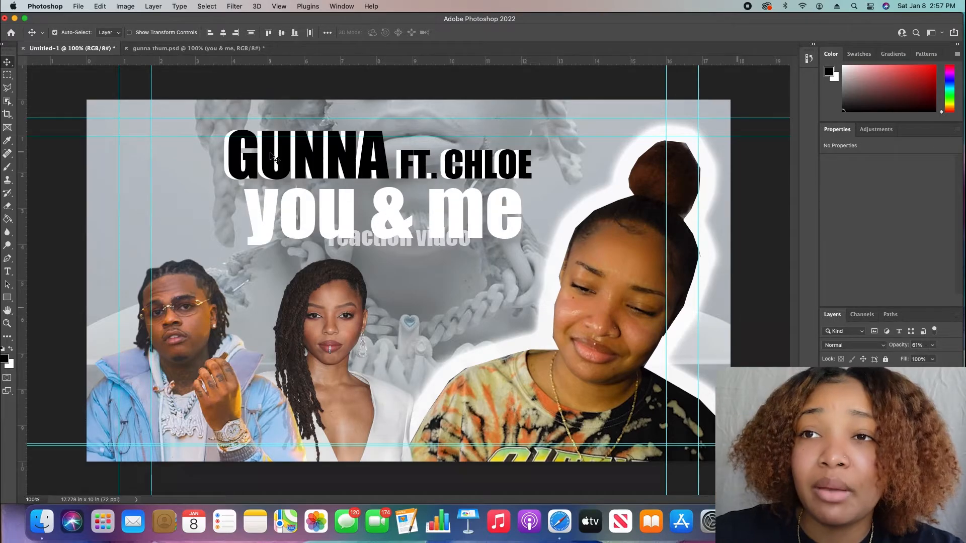
pyautogui.moveTo(236, 141); pyautogui.dragTo(261, 196)
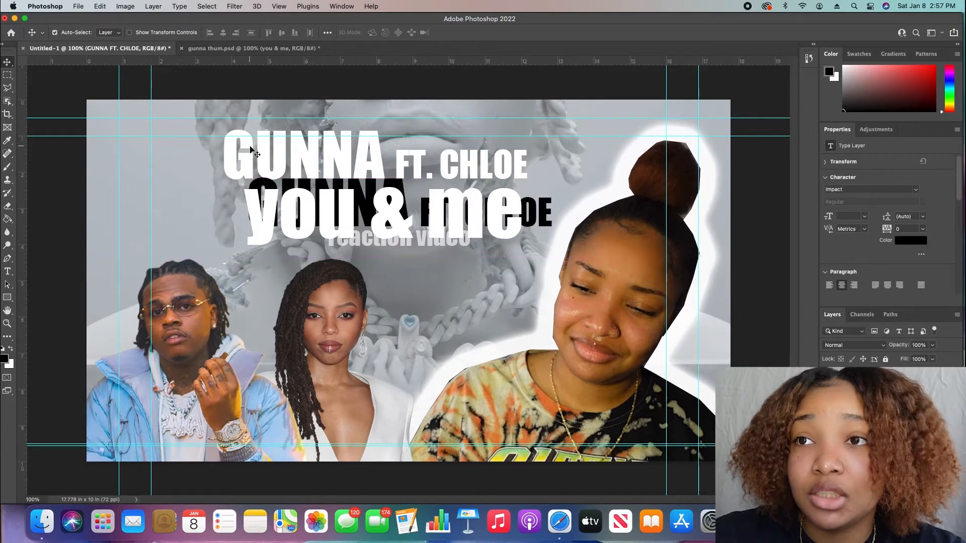
pyautogui.moveTo(246, 159); pyautogui.dragTo(205, 135)
# - Place you & me directly beneath the heading and shift the reaction video text right, below the word me
pyautogui.moveTo(270, 215); pyautogui.dragTo(219, 194)
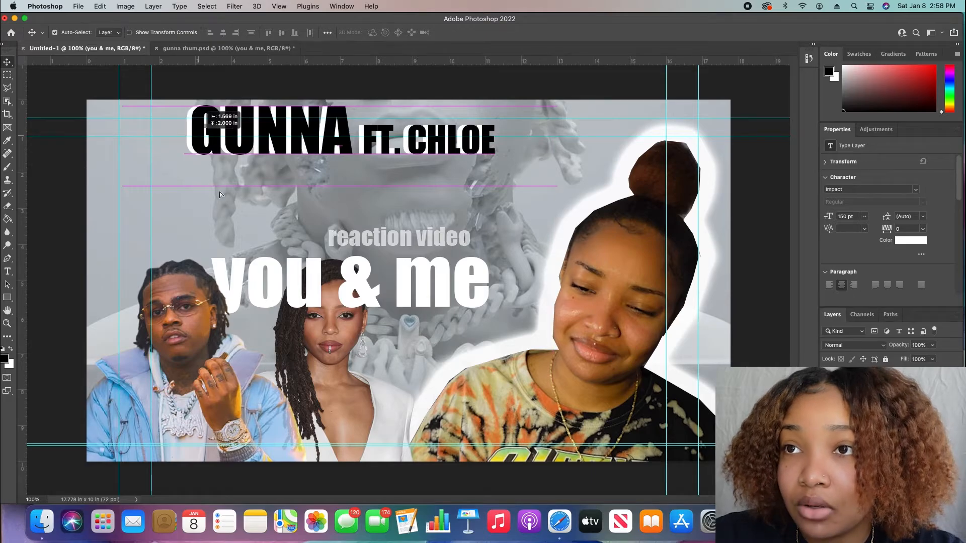
pyautogui.moveTo(292, 280); pyautogui.dragTo(296, 190)
pyautogui.moveTo(423, 244); pyautogui.dragTo(509, 240)
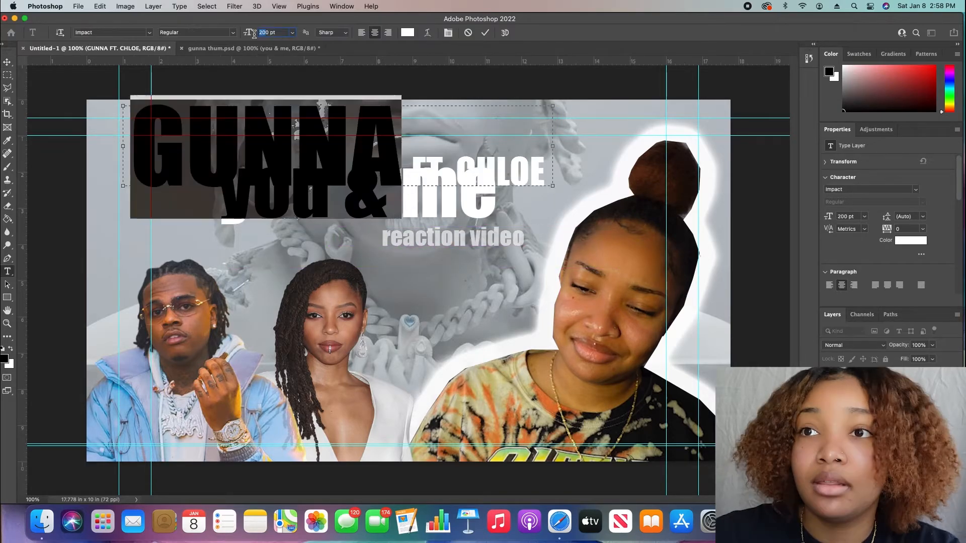
# - Set the word GUNNA in the white heading layer to 140 pt
pyautogui.write('140')
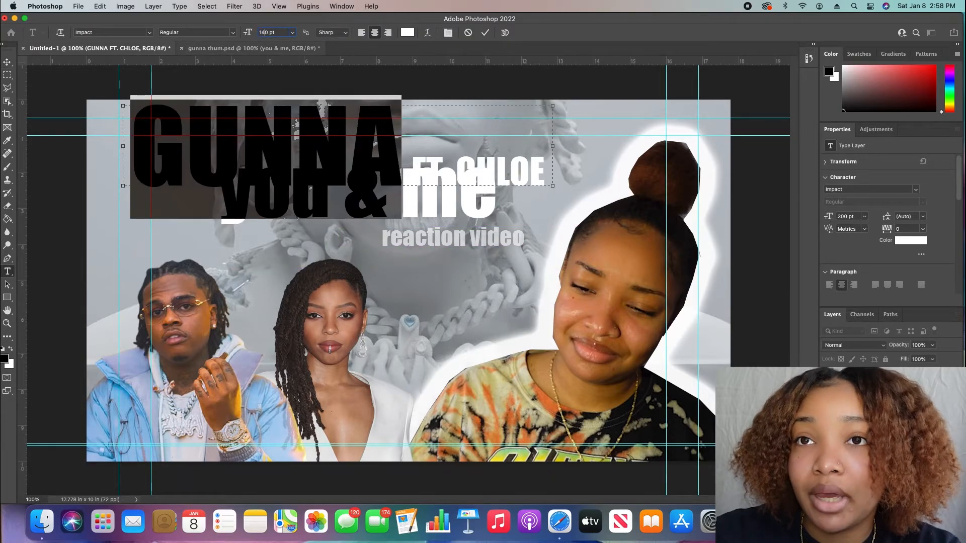
pyautogui.press('Return')
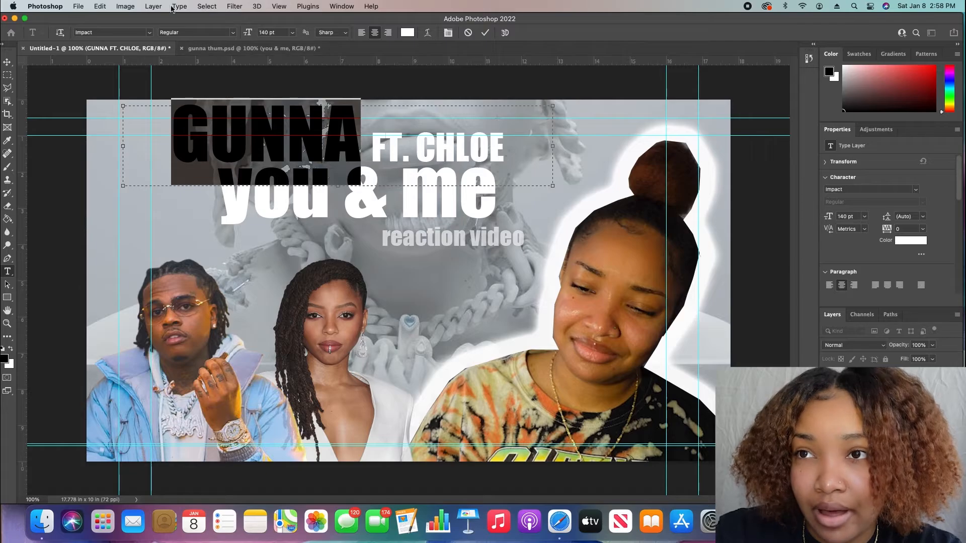
pyautogui.click(8, 62)
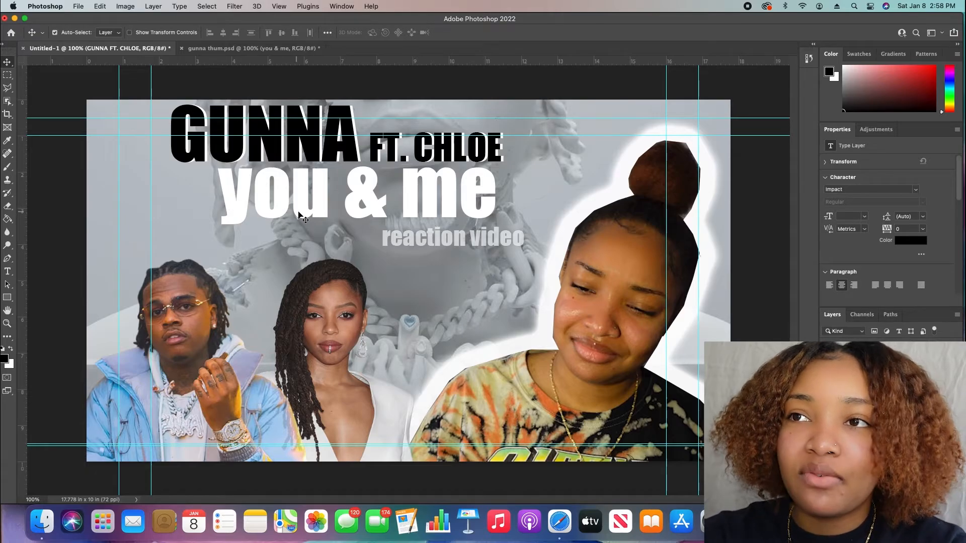
# - Nudge the reaction video and you & me texts slightly down to even out the spacing below the heading
pyautogui.moveTo(452, 248); pyautogui.dragTo(452, 252)
pyautogui.moveTo(430, 190); pyautogui.dragTo(433, 195)
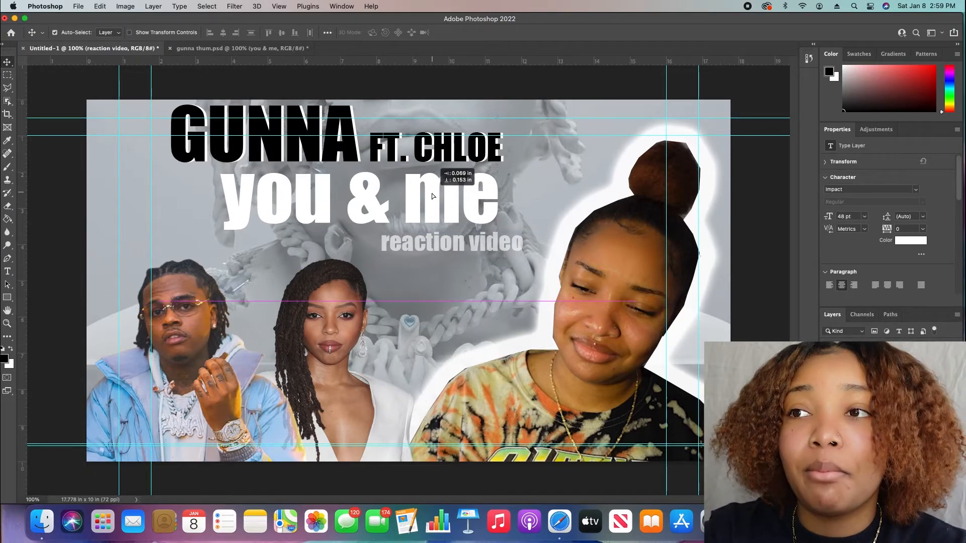
pyautogui.moveTo(433, 196); pyautogui.dragTo(432, 198)
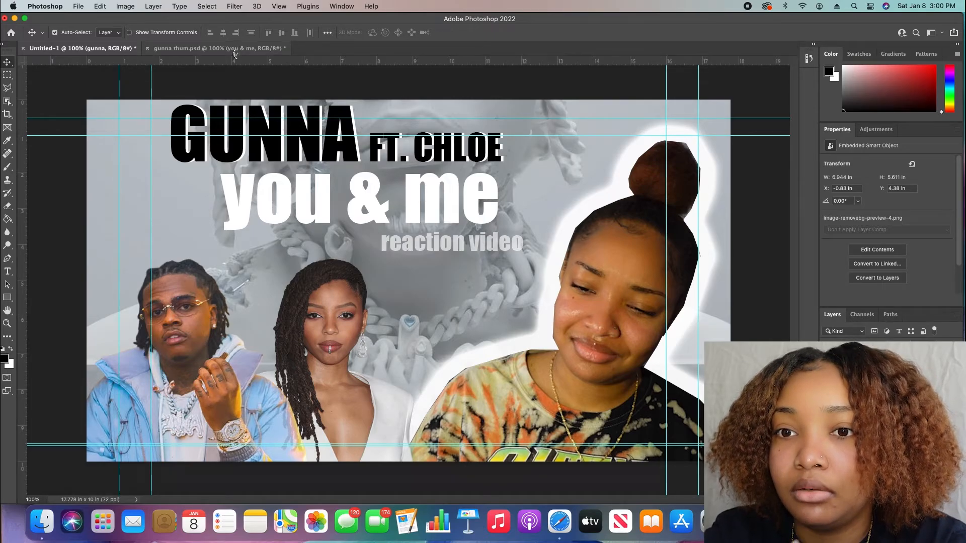
# - Switch to Preview and view be free thumbnail.jpg full screen as an example of a finished thumbnail
pyautogui.click(235, 50)
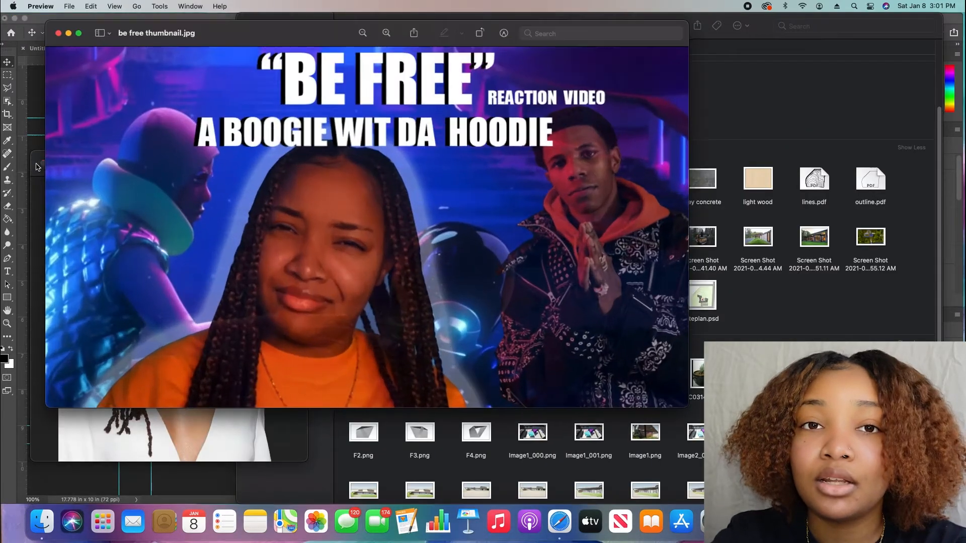
pyautogui.click(78, 33)
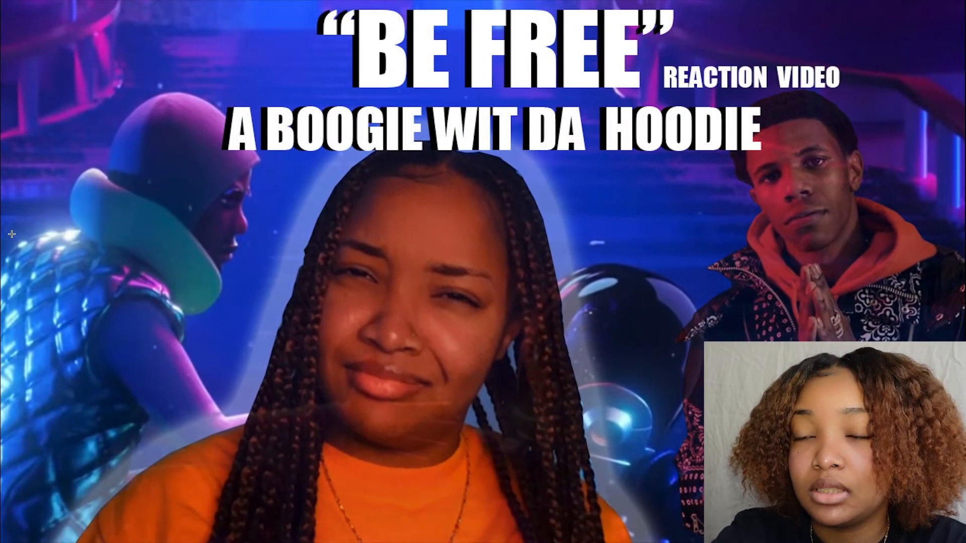